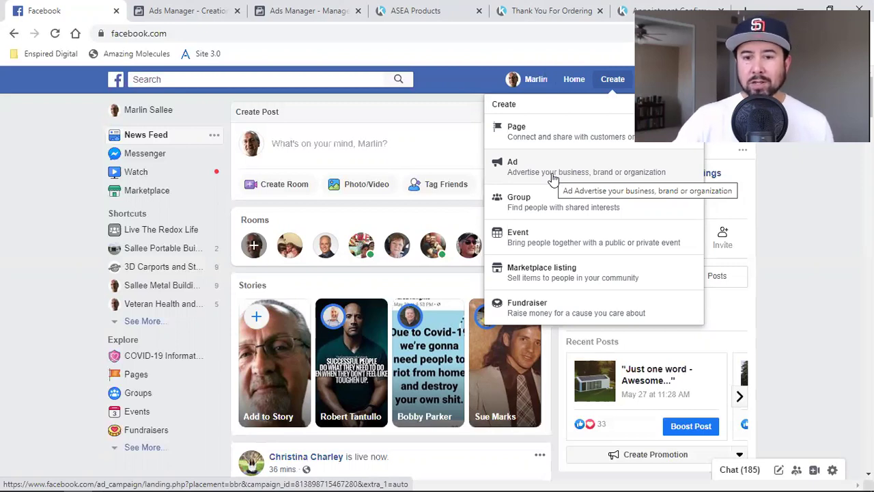
# Step: Open Events Manager for the ad account from the Ads Manager campaign creation page
pyautogui.click(144, 14)
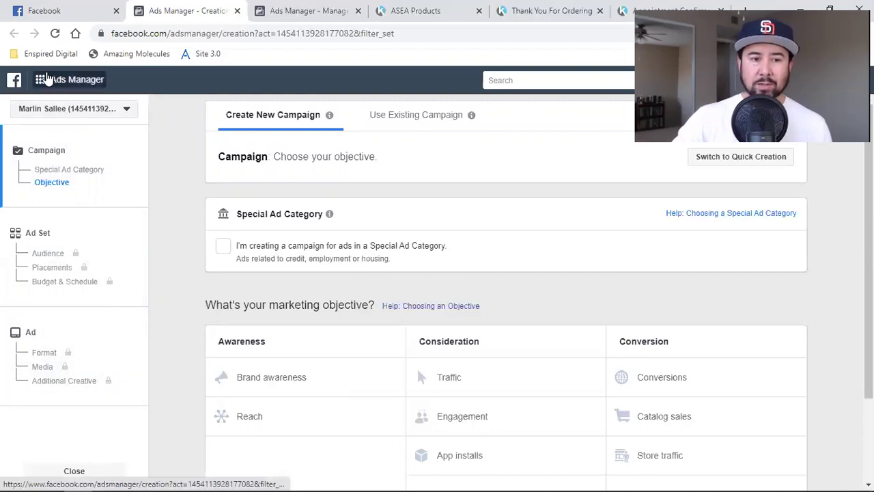
pyautogui.click(41, 80)
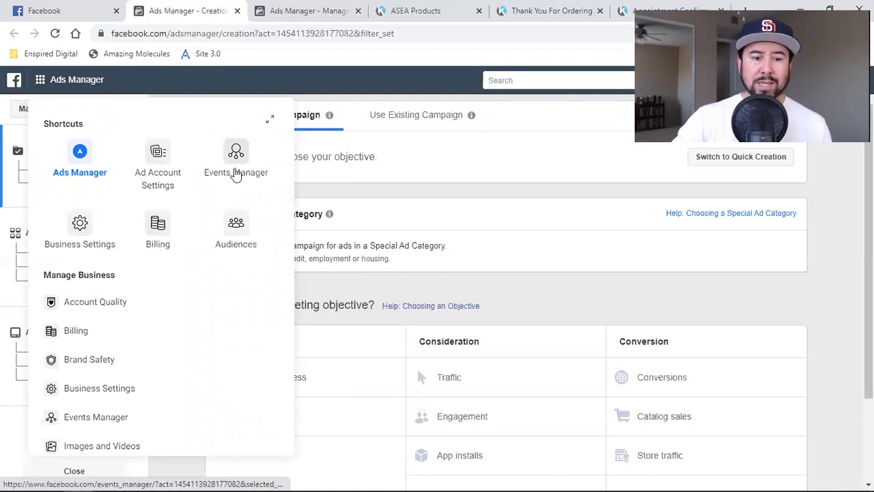
pyautogui.click(236, 172)
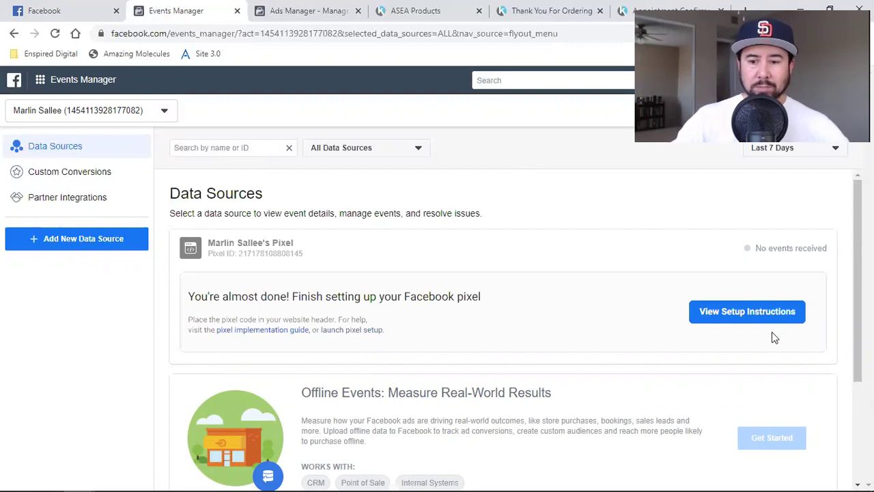
# Step: Open the pixel's setup instructions, choose to manually add the pixel code to the website, and copy the base code to the clipboard
pyautogui.click(746, 318)
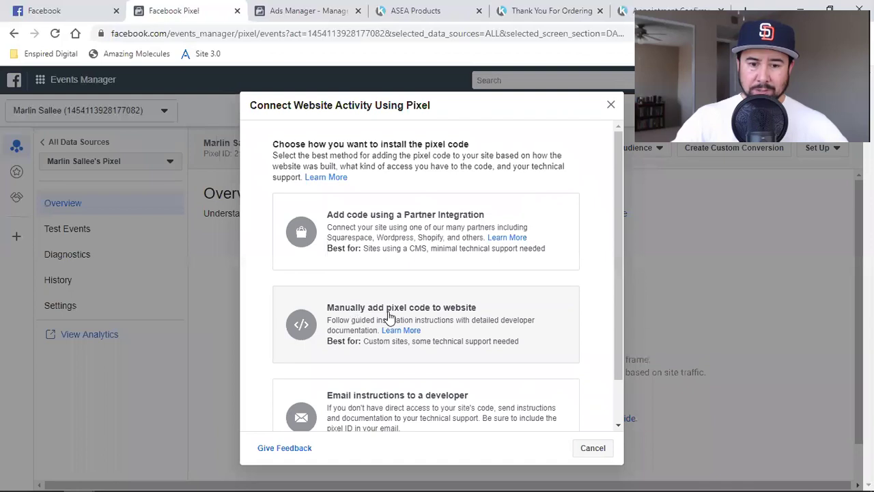
pyautogui.click(442, 315)
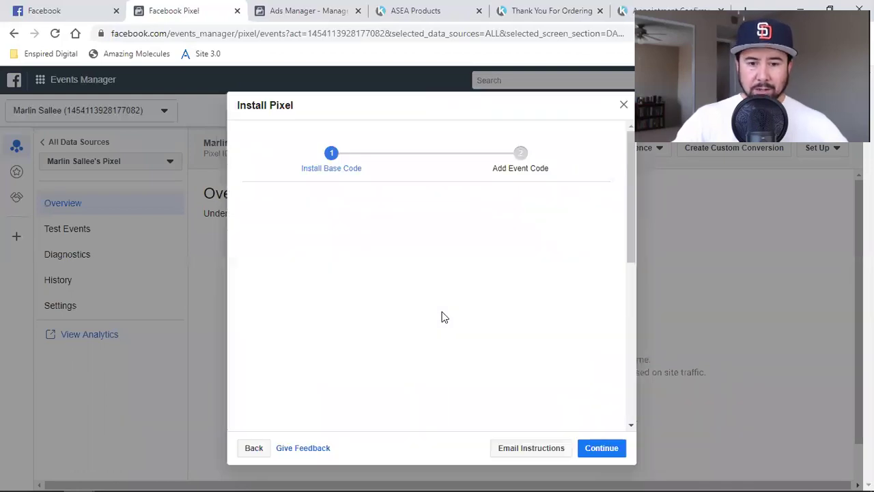
pyautogui.moveTo(445, 320)
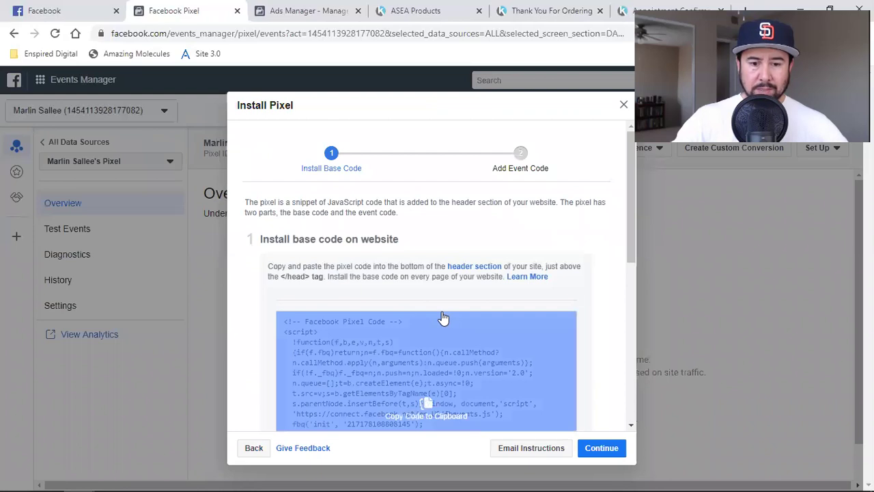
pyautogui.click(415, 363)
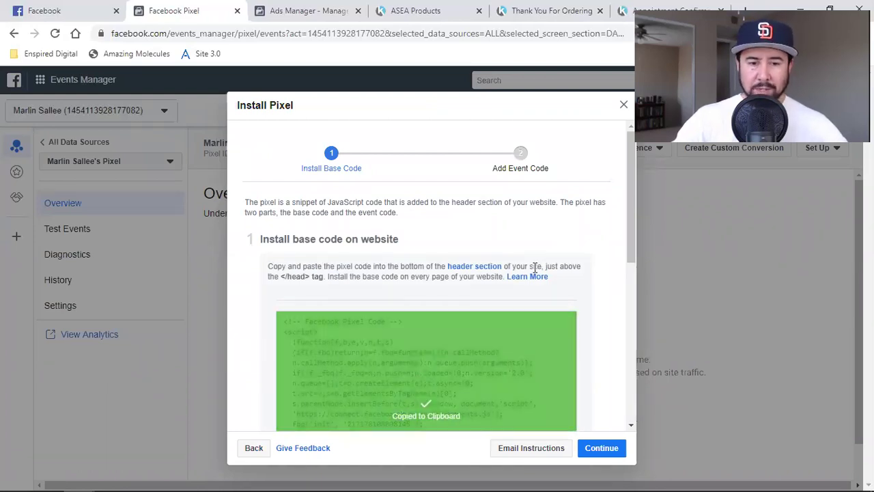
# Step: Switch to the Kartra browser window showing the Pages list
pyautogui.moveTo(142, 476)
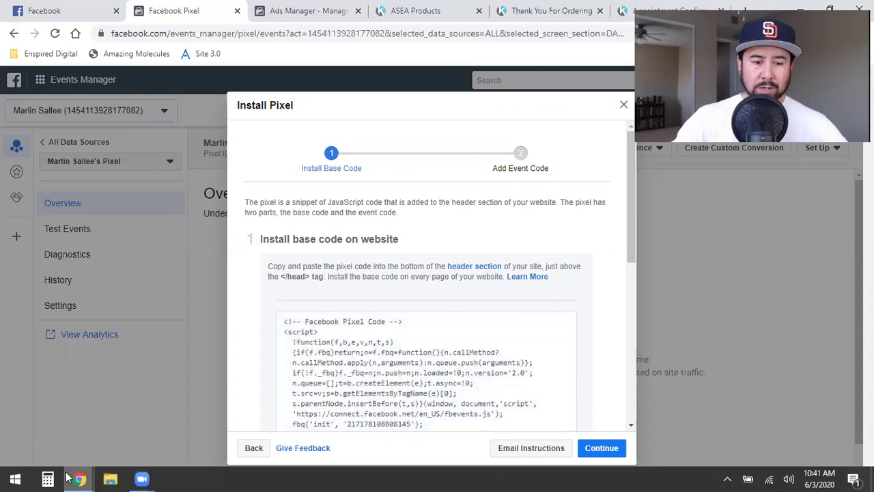
pyautogui.moveTo(79, 478)
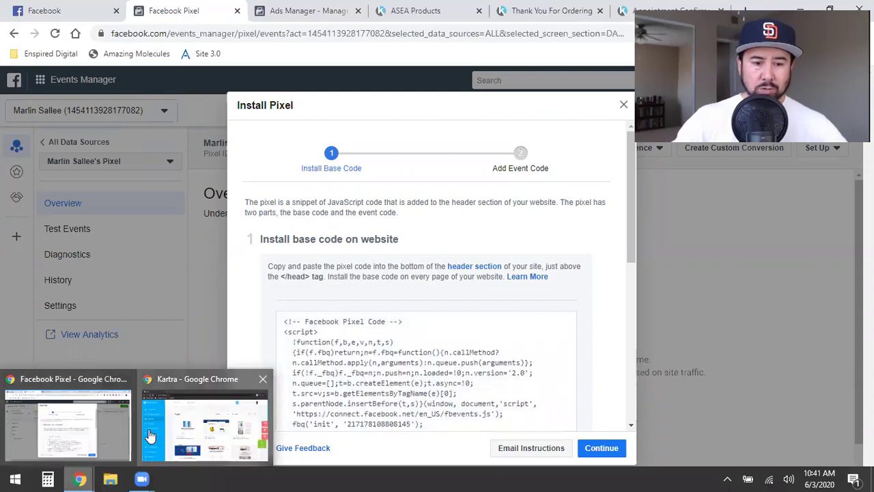
pyautogui.click(162, 390)
pyautogui.moveTo(375, 215)
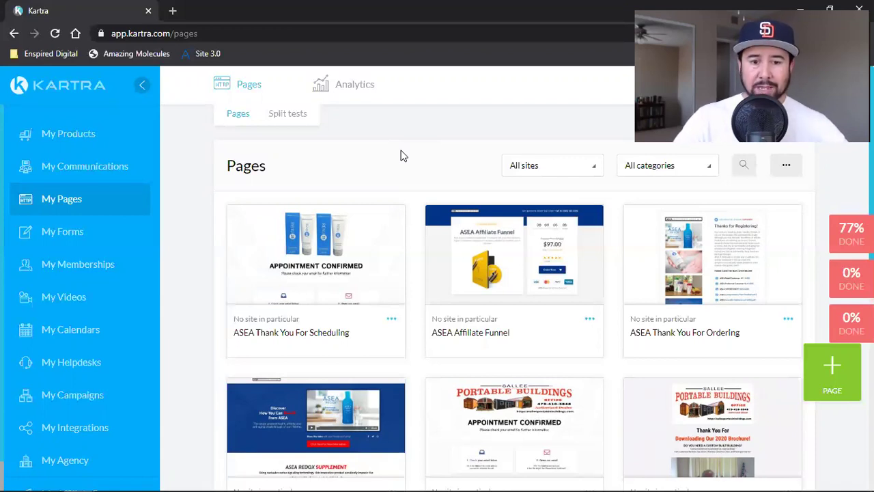
# Step: Return to the Facebook Pixel browser window and review the published ASEA Products, Thank You For Ordering and Appointment Confirmed pages
pyautogui.moveTo(80, 478)
pyautogui.click(71, 457)
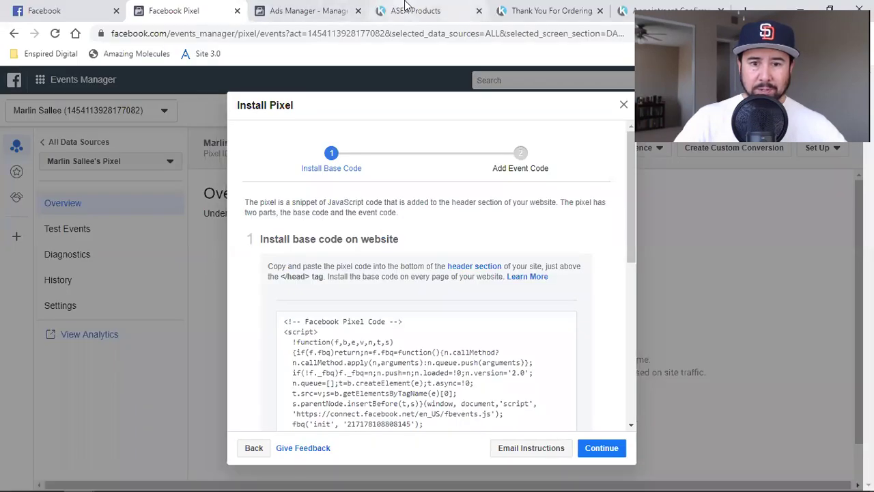
pyautogui.click(410, 11)
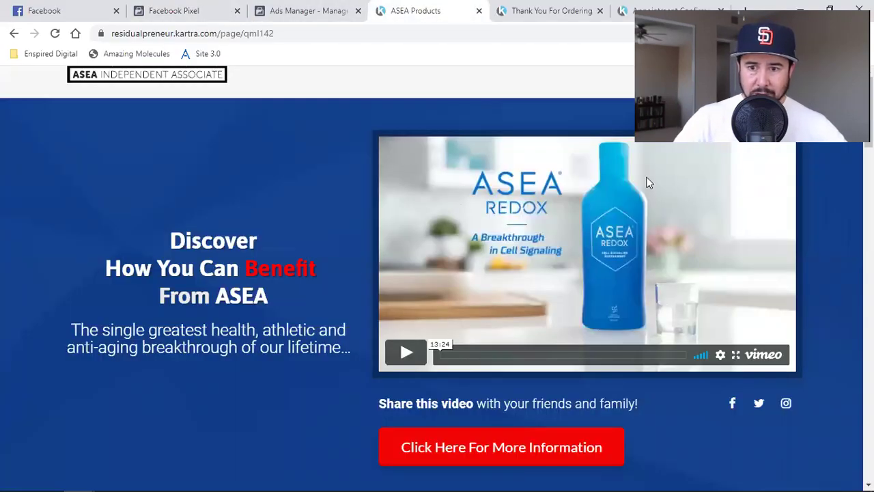
pyautogui.click(557, 14)
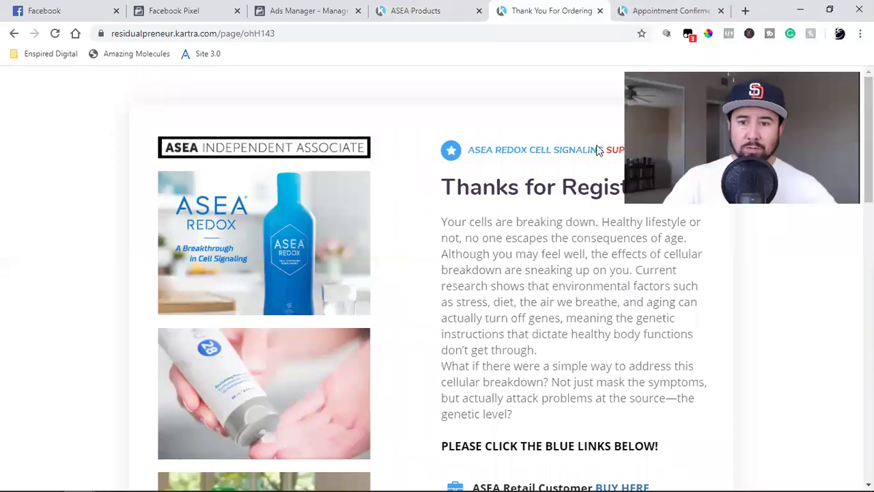
pyautogui.hotkey('ctrl', 'Tab')
pyautogui.scroll(-4, 437, 353)
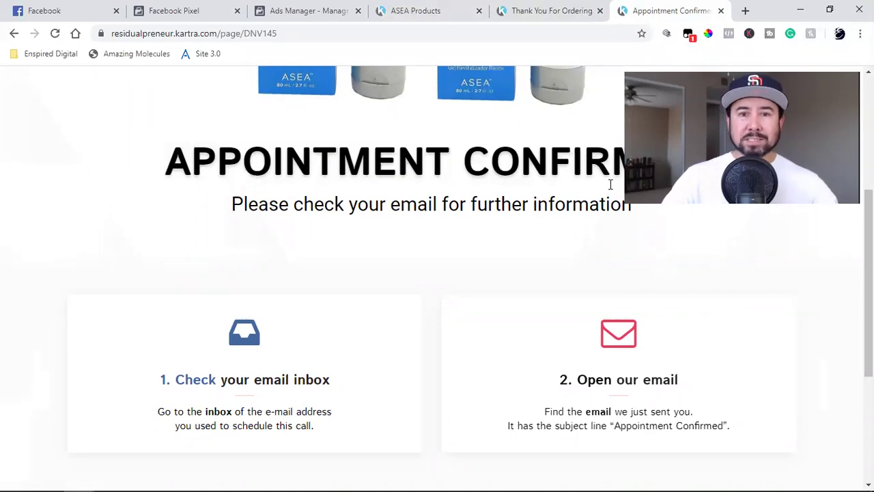
# Step: Search Google for "facebook pixel helper" in a new tab
pyautogui.click(745, 10)
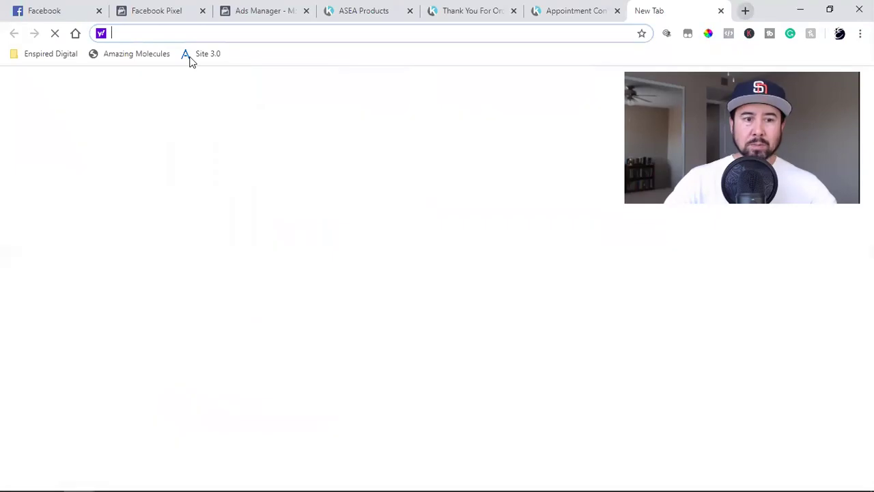
pyautogui.click(76, 36)
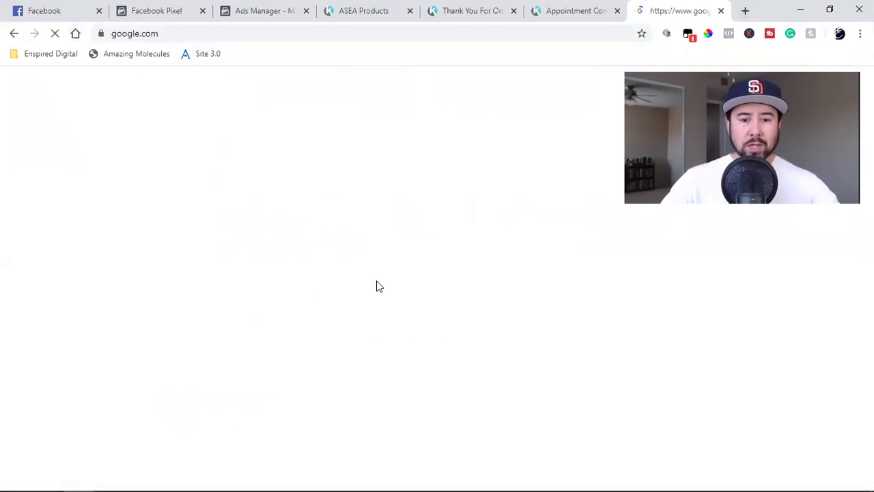
pyautogui.write('face')
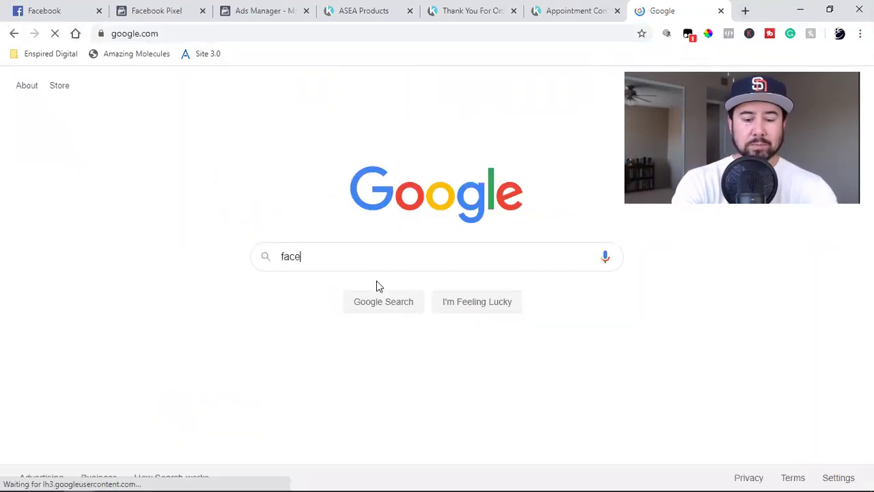
pyautogui.write('book pixel')
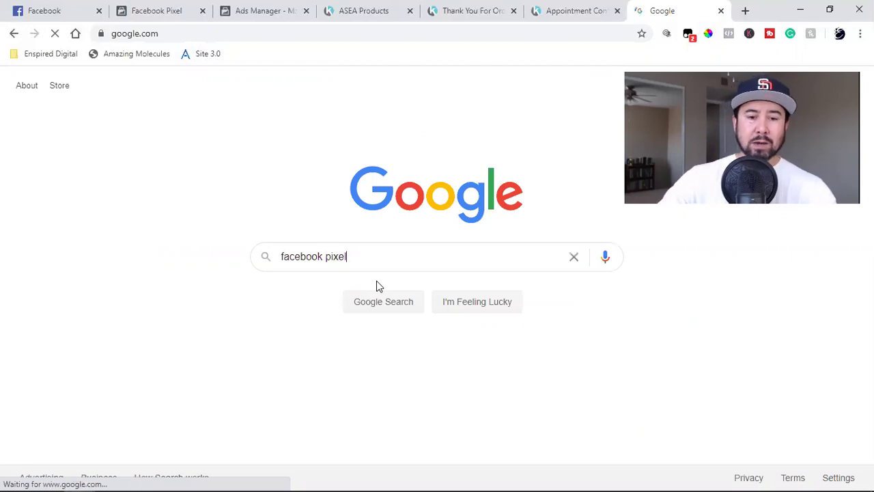
pyautogui.click(369, 303)
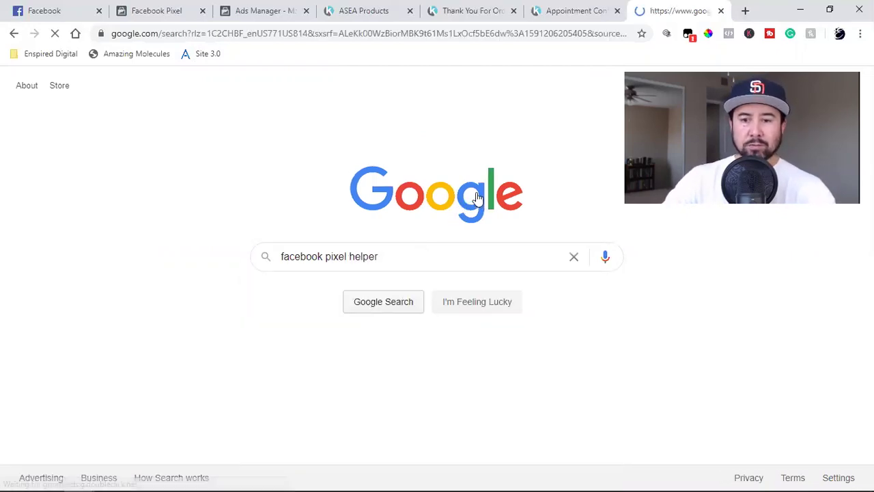
# Step: Open the Facebook Pixel Helper page in the Chrome Web Store and view the installed extension's pixel report
pyautogui.click(730, 36)
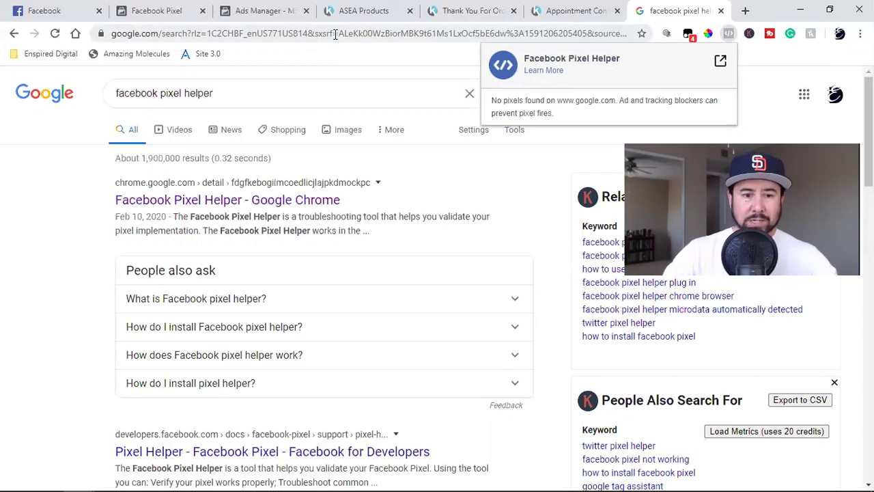
pyautogui.click(164, 205)
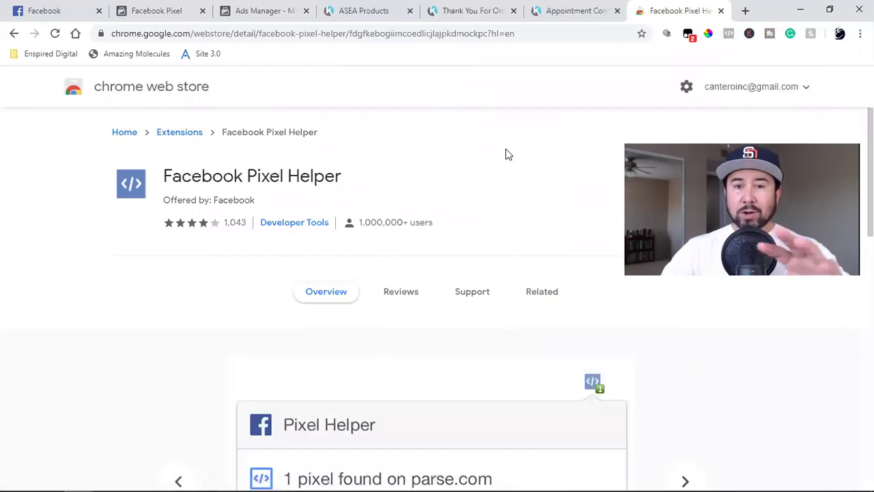
pyautogui.click(730, 34)
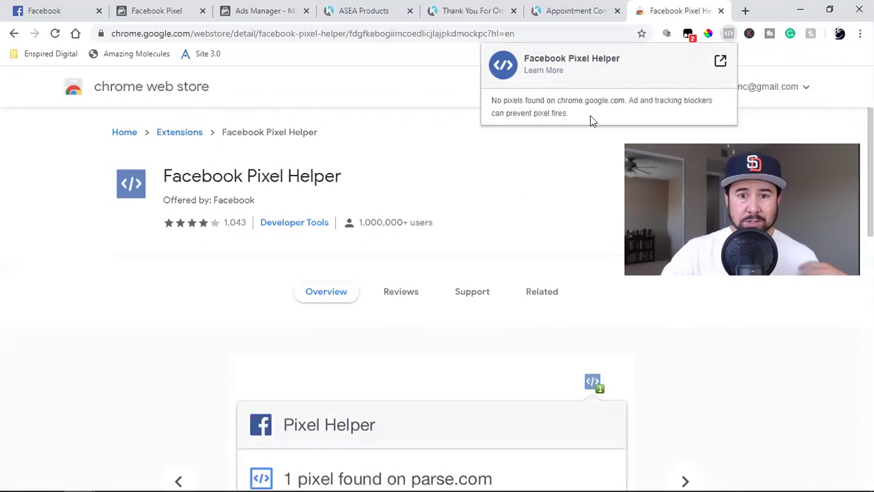
# Step: Check the ASEA Products, Thank You For Ordering and Appointment Confirmed pages for pixels with Facebook Pixel Helper
pyautogui.click(386, 11)
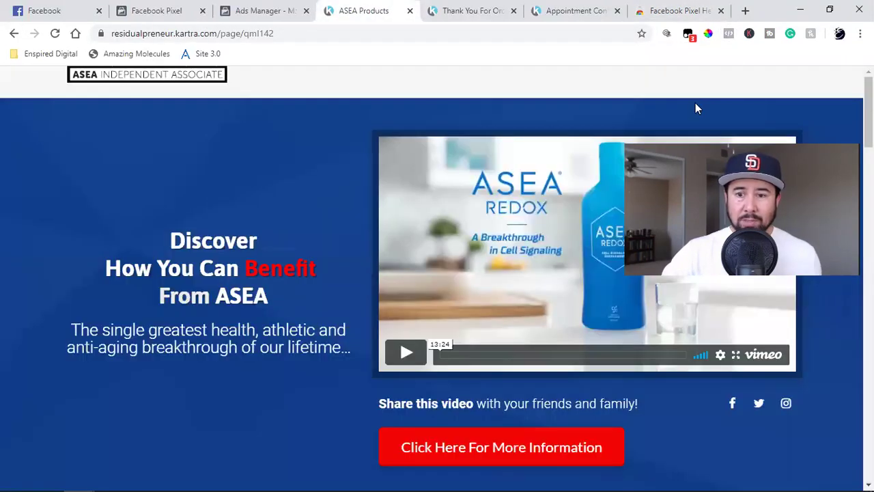
pyautogui.click(729, 32)
pyautogui.click(478, 10)
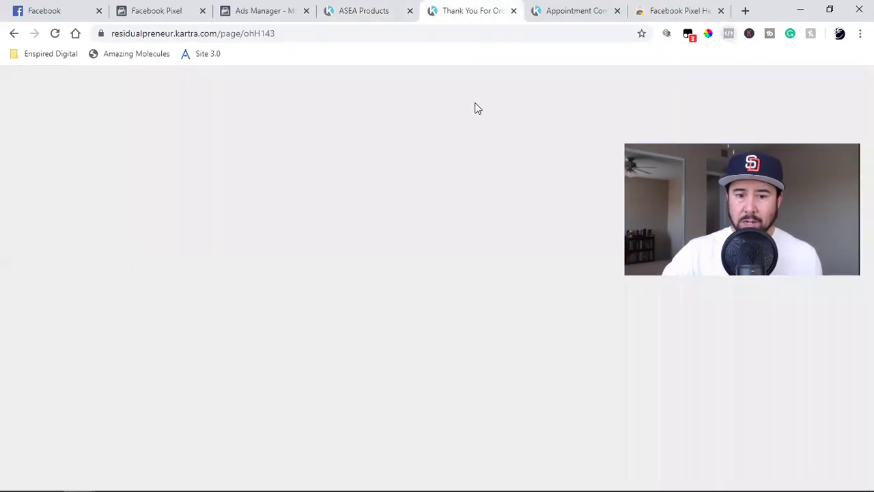
pyautogui.click(729, 34)
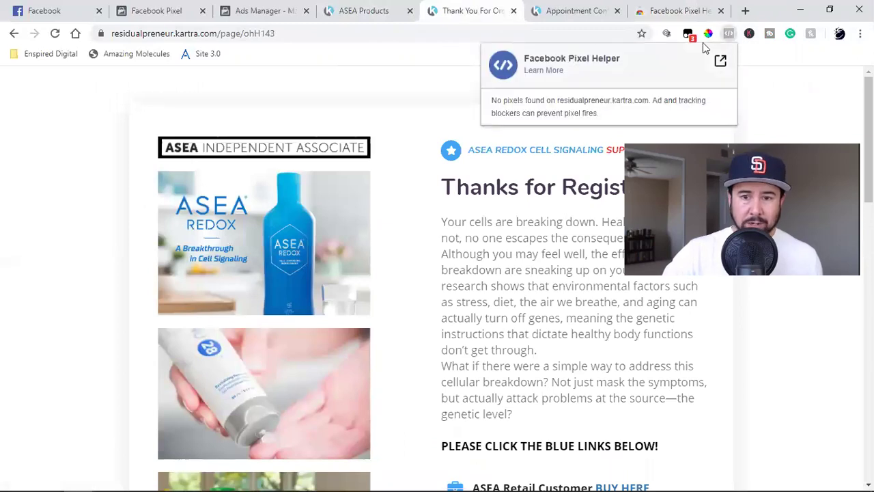
pyautogui.click(601, 8)
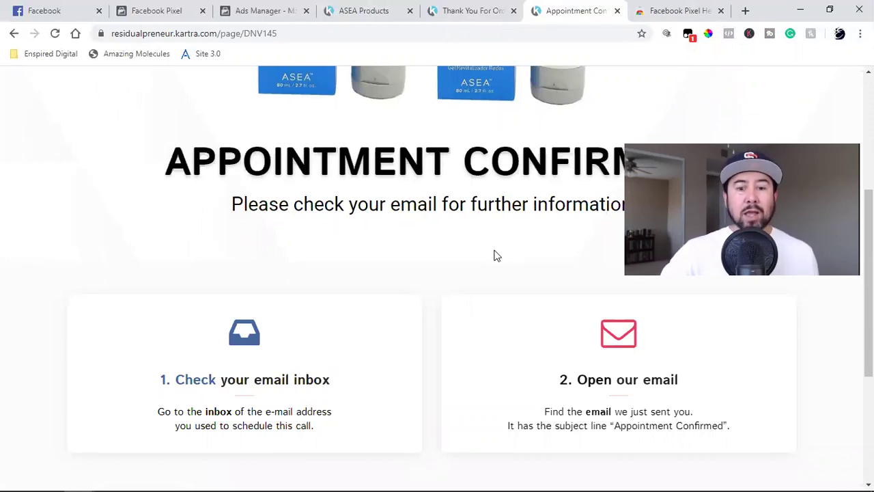
pyautogui.click(729, 34)
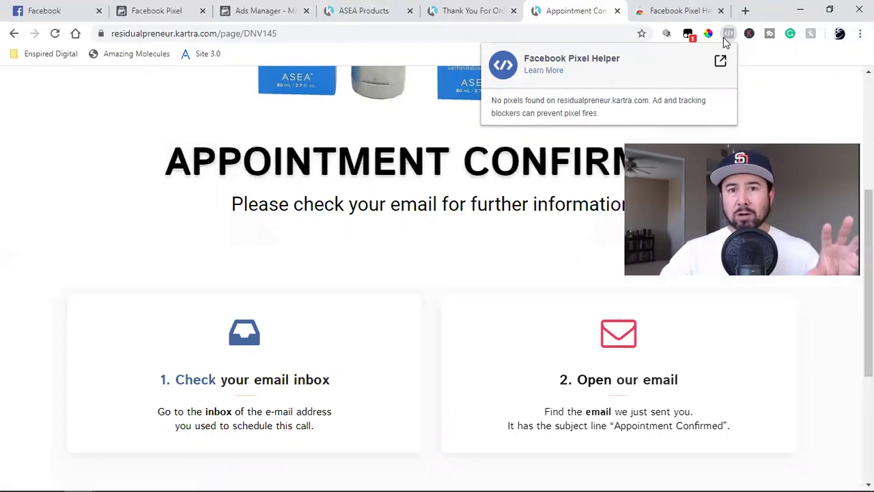
# Step: Load ESPN's The Last Dance series page in place of the web store page and look through its content
pyautogui.click(685, 8)
pyautogui.click(299, 39)
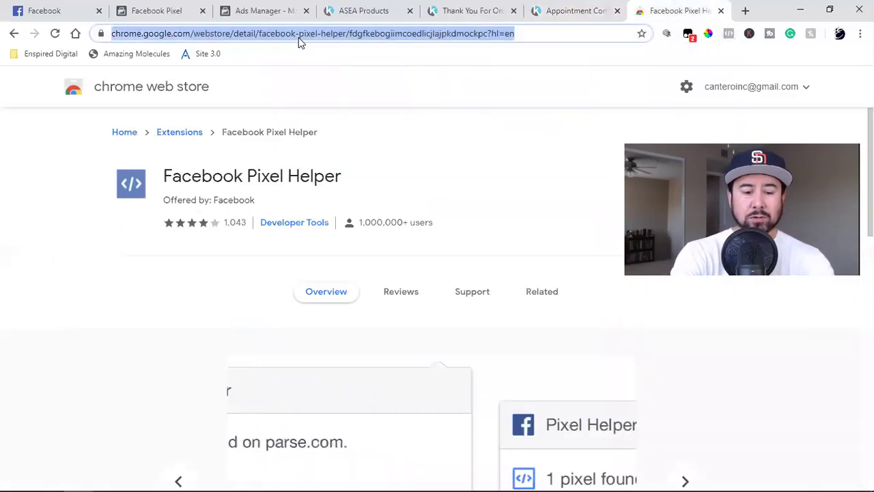
pyautogui.write('espn.com/watch/series/2806434b-1deb-4c5c-aae0-04b1ab8eebf7')
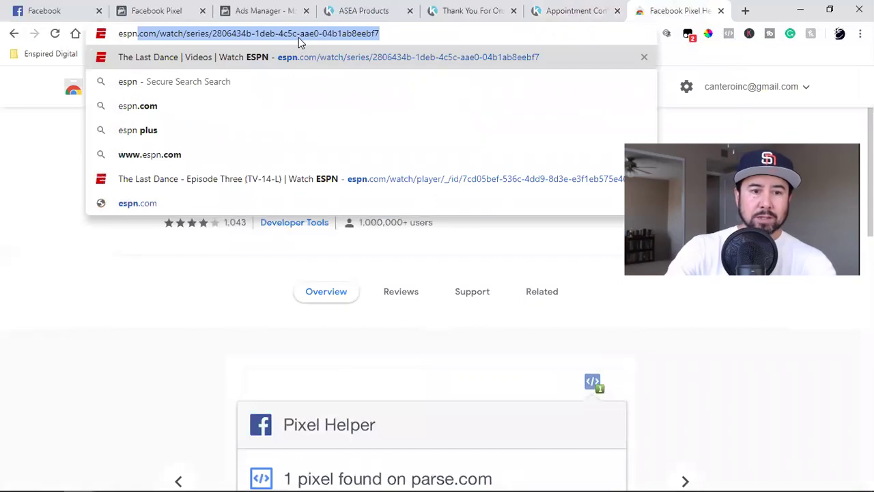
pyautogui.press('Return')
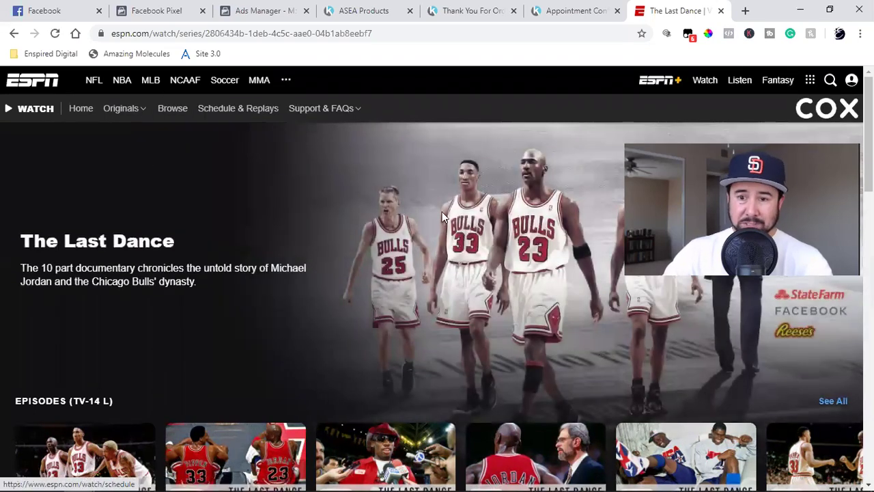
pyautogui.scroll(-4, 692, 389)
pyautogui.scroll(-12, 609, 341)
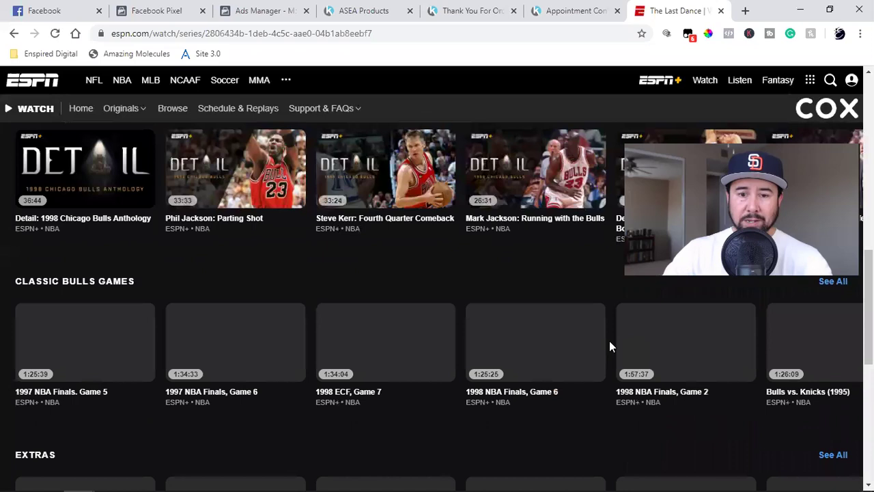
pyautogui.scroll(8, 611, 345)
pyautogui.scroll(8, 610, 347)
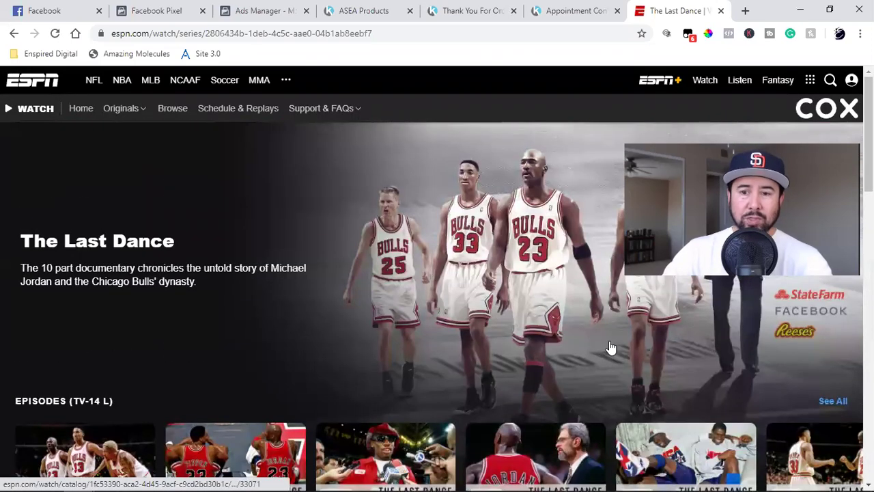
# Step: Return to the Google home page and search for "shoes"
pyautogui.click(198, 33)
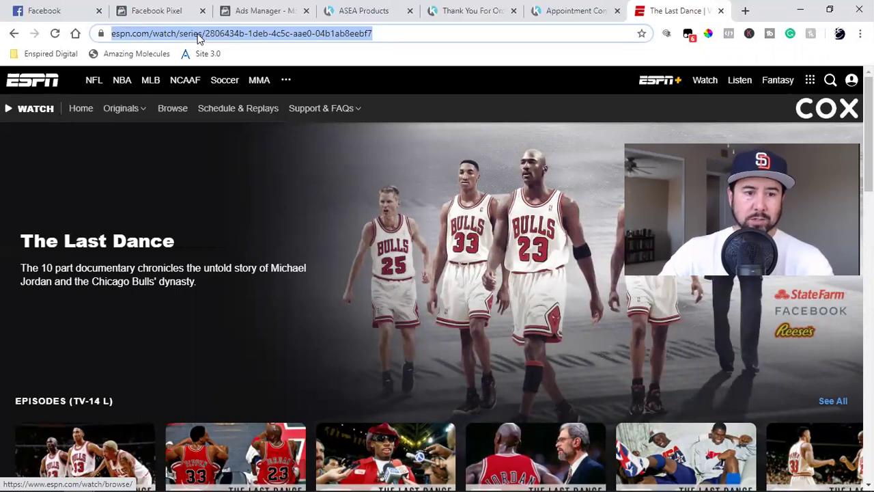
pyautogui.click(75, 34)
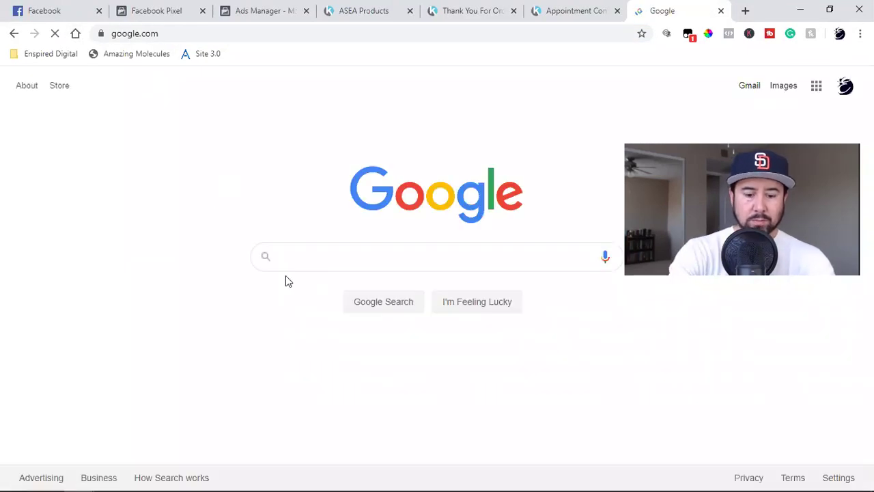
pyautogui.write('shows')
pyautogui.press('BackSpace')
pyautogui.press('BackSpace')
pyautogui.write('es')
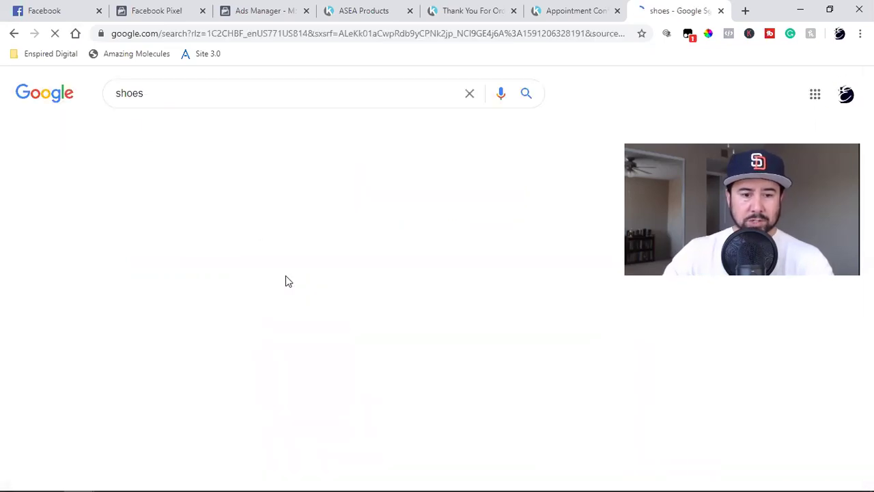
# Step: Open the DSW Designer Shoe Warehouse website from the local shoe store results and check it for pixels with Facebook Pixel Helper
pyautogui.scroll(-1, 285, 280)
pyautogui.scroll(-1, 286, 276)
pyautogui.click(253, 271)
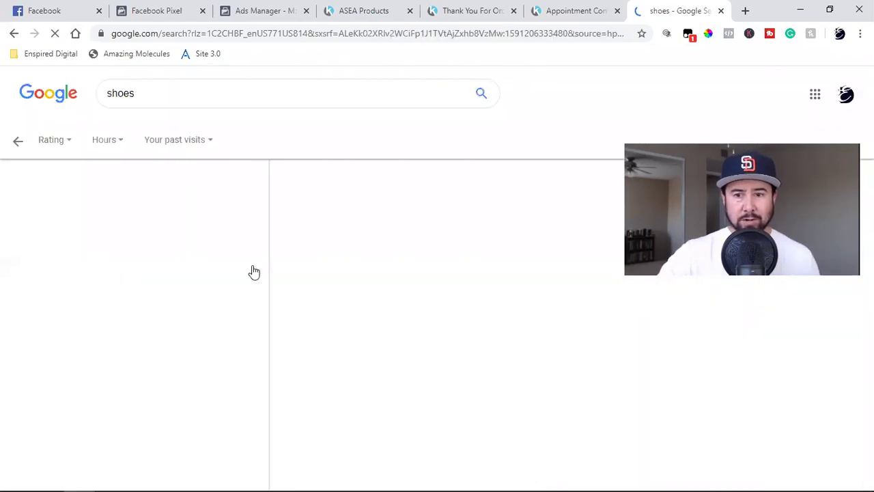
pyautogui.click(54, 212)
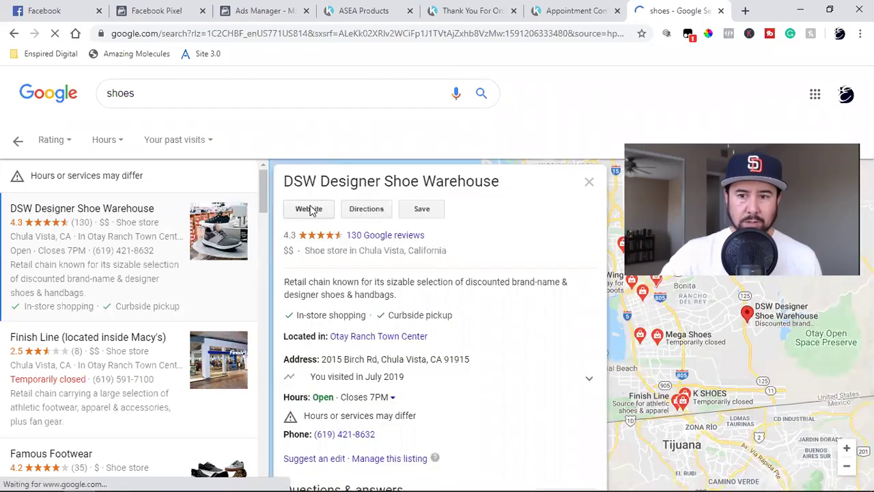
pyautogui.click(310, 209)
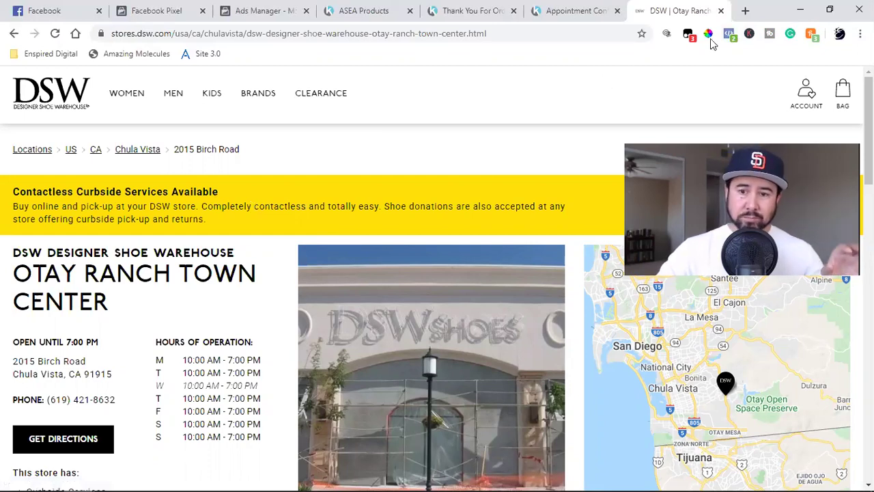
pyautogui.click(731, 37)
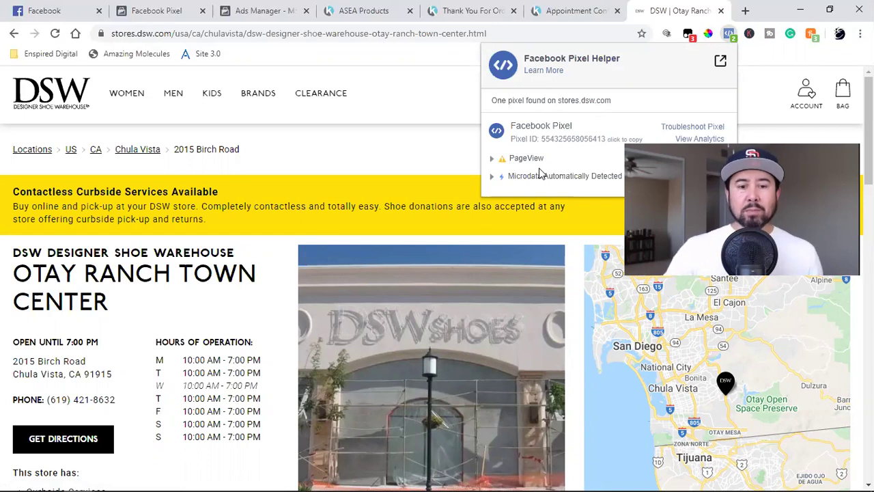
pyautogui.click(334, 236)
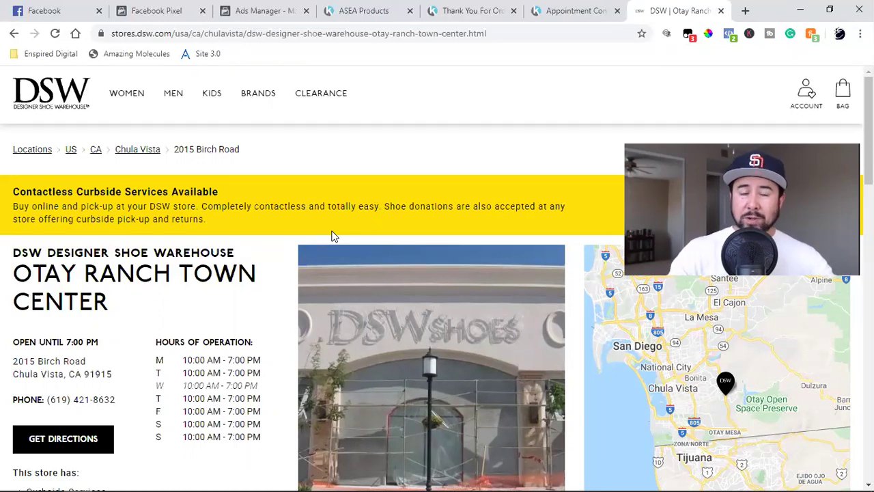
# Step: Switch to the Facebook news feed and reload it to view the sponsored ads
pyautogui.click(42, 11)
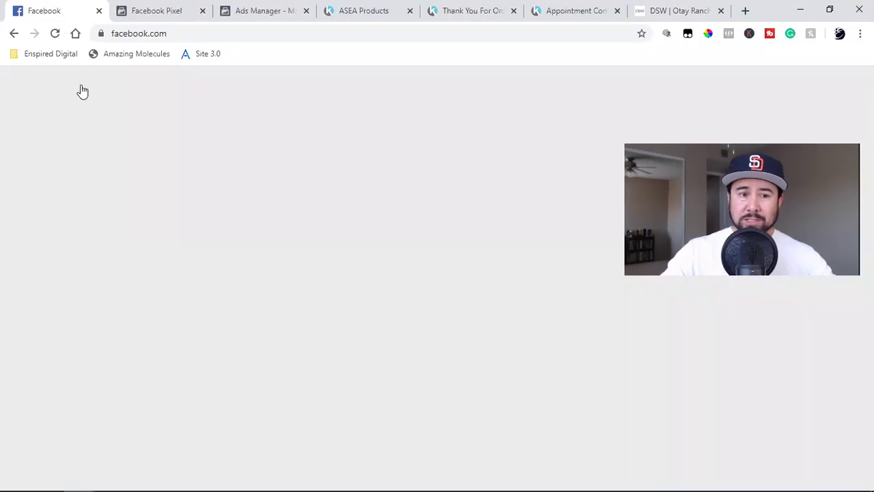
pyautogui.click(55, 33)
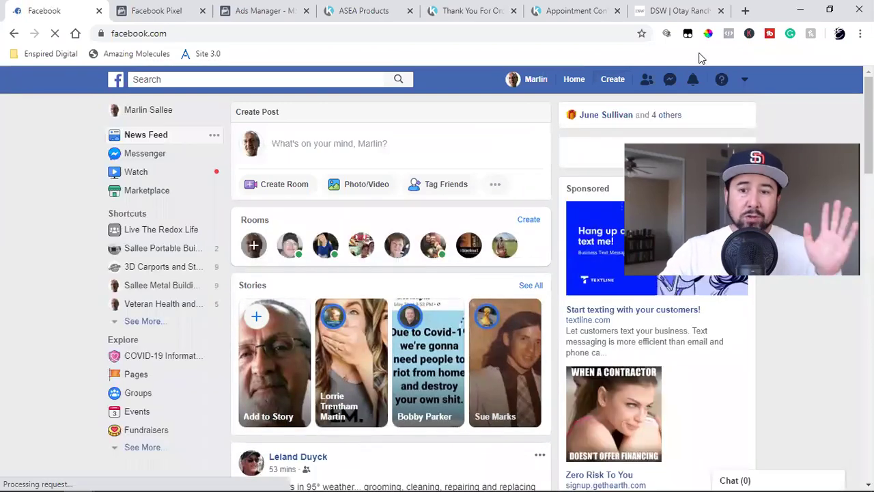
# Step: Return to the DSW site, open its men's shoes category and check that page for pixels with Facebook Pixel Helper
pyautogui.click(666, 11)
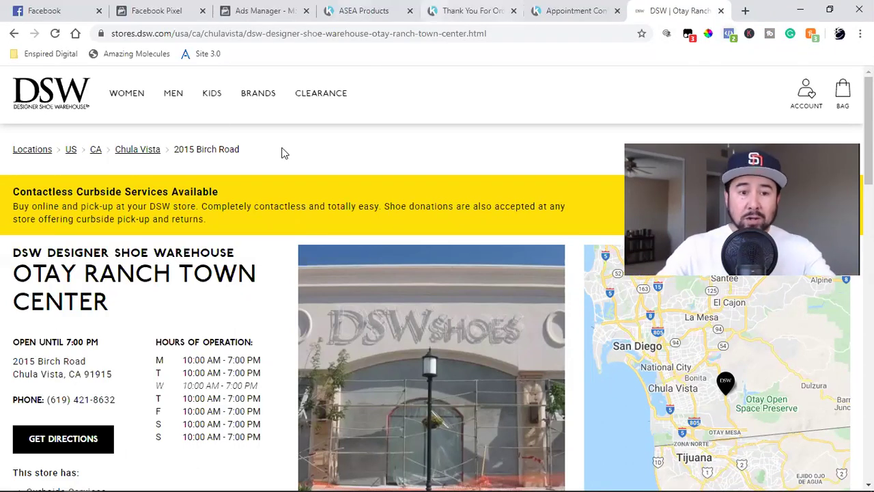
pyautogui.click(173, 103)
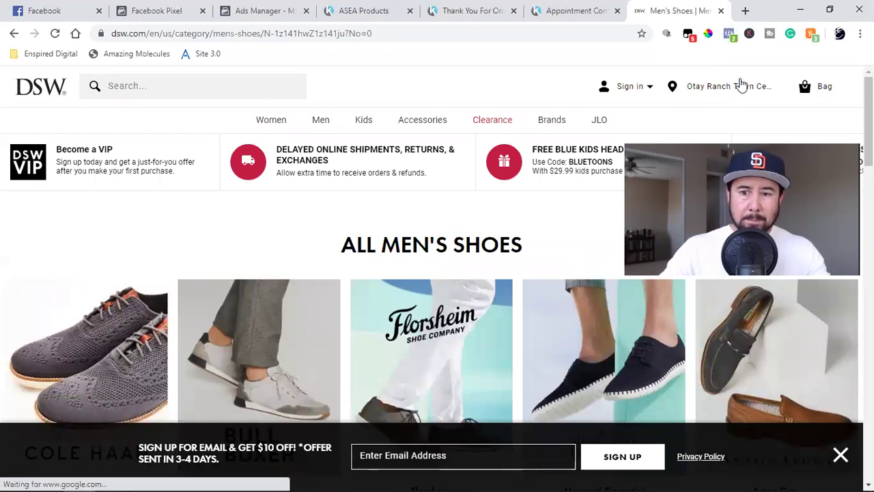
pyautogui.click(730, 34)
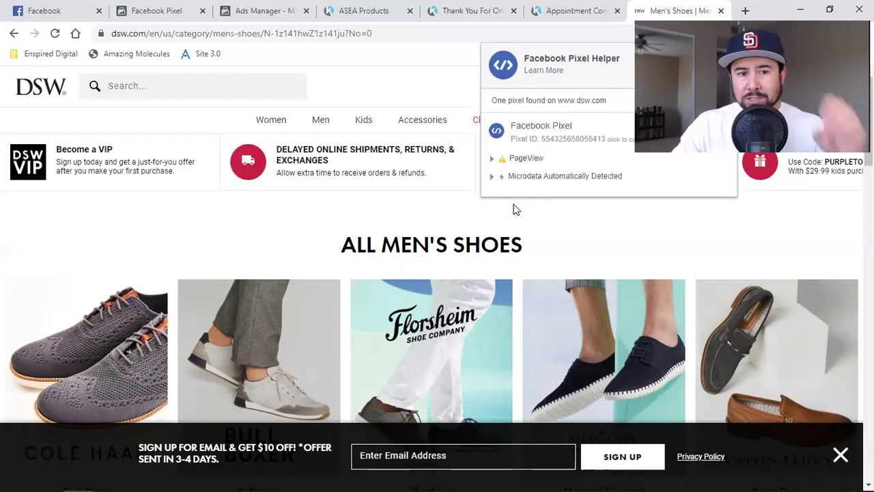
# Step: Reload the Facebook news feed and look through its posts for sponsored ads
pyautogui.click(68, 6)
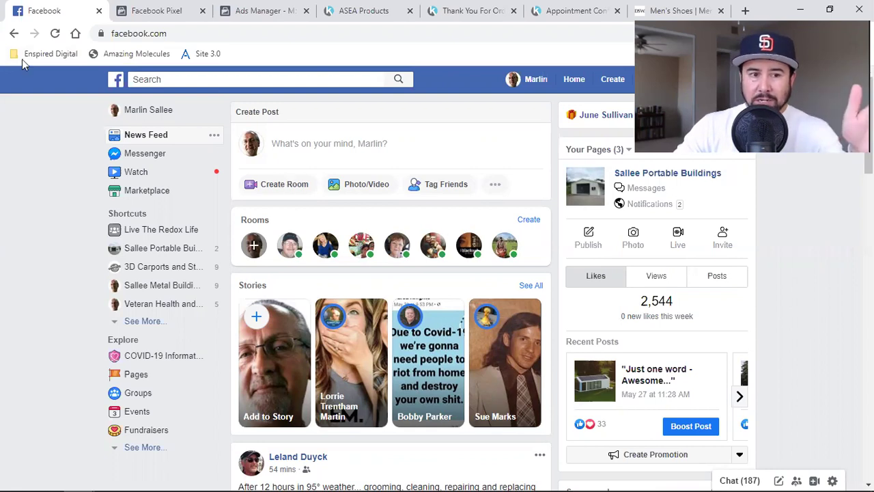
pyautogui.click(55, 34)
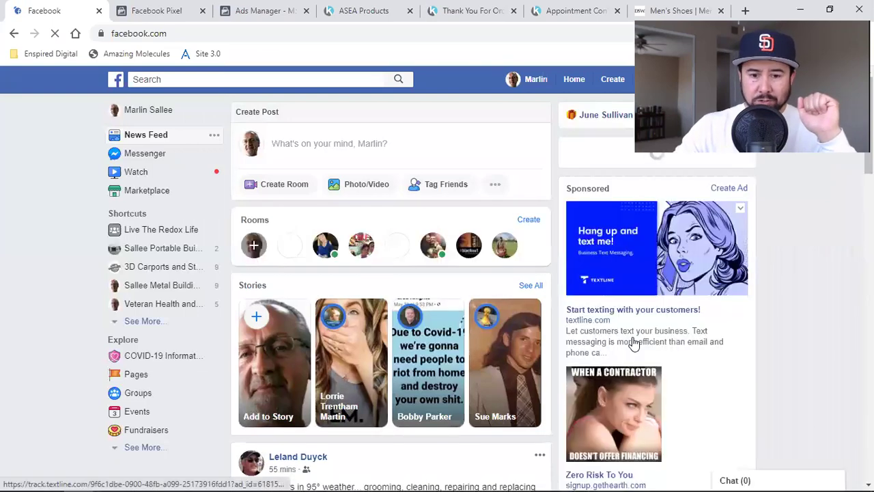
pyautogui.scroll(-3, 447, 353)
pyautogui.scroll(-12, 447, 354)
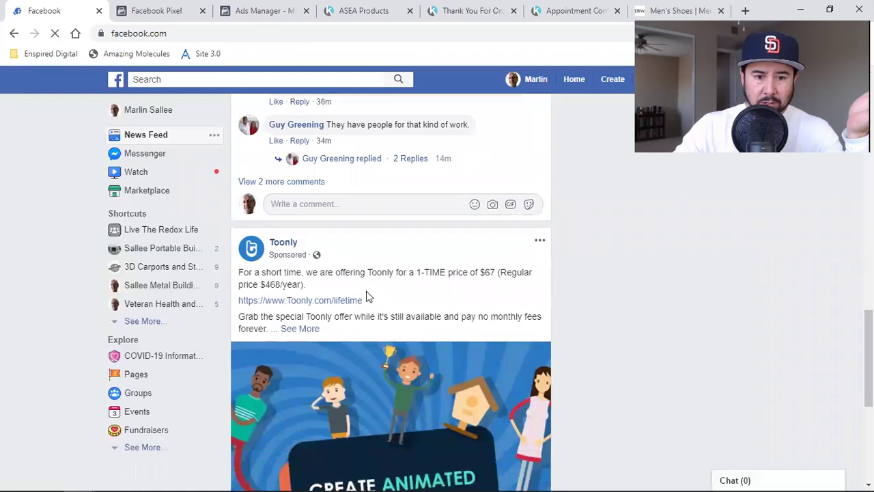
pyautogui.scroll(-5, 423, 293)
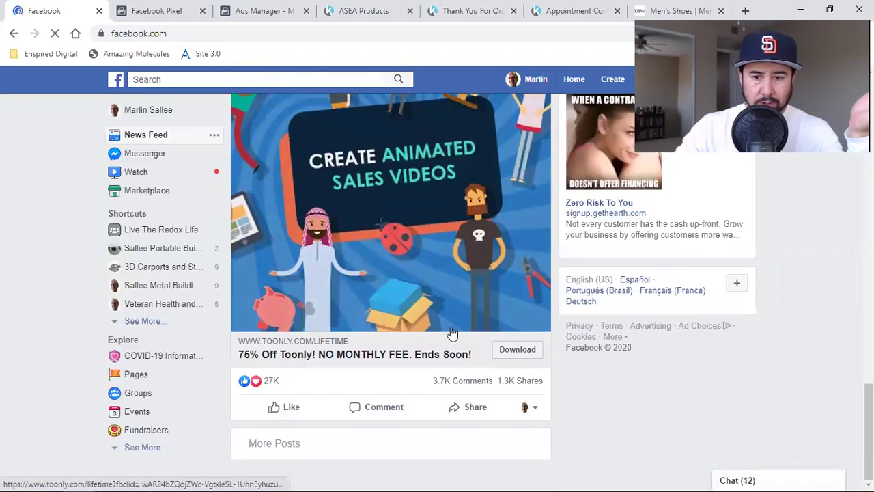
pyautogui.scroll(-2, 451, 332)
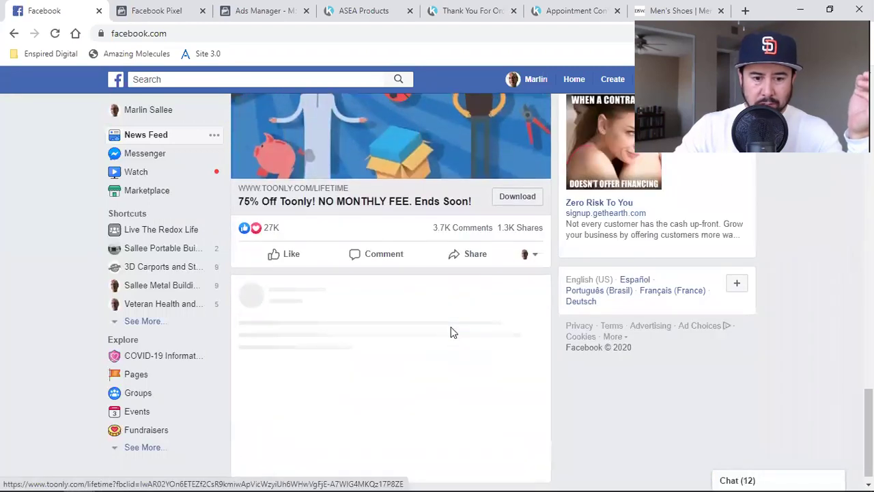
pyautogui.scroll(-2, 451, 333)
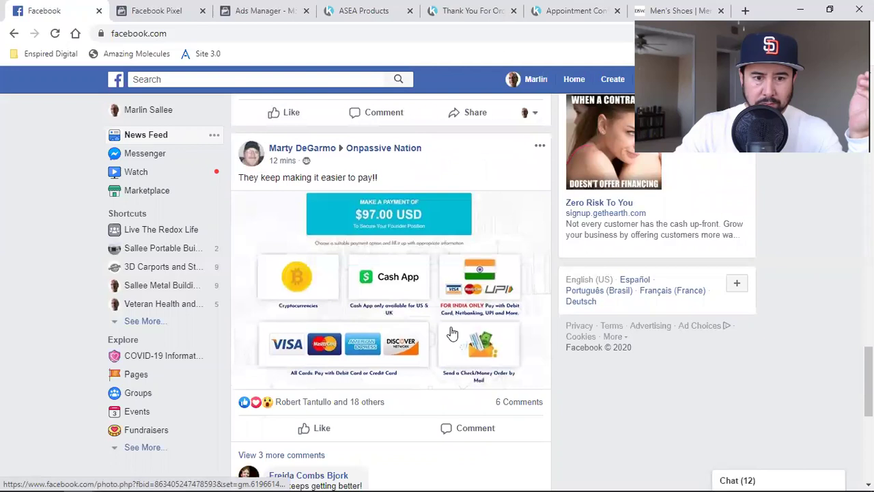
pyautogui.scroll(-6, 450, 332)
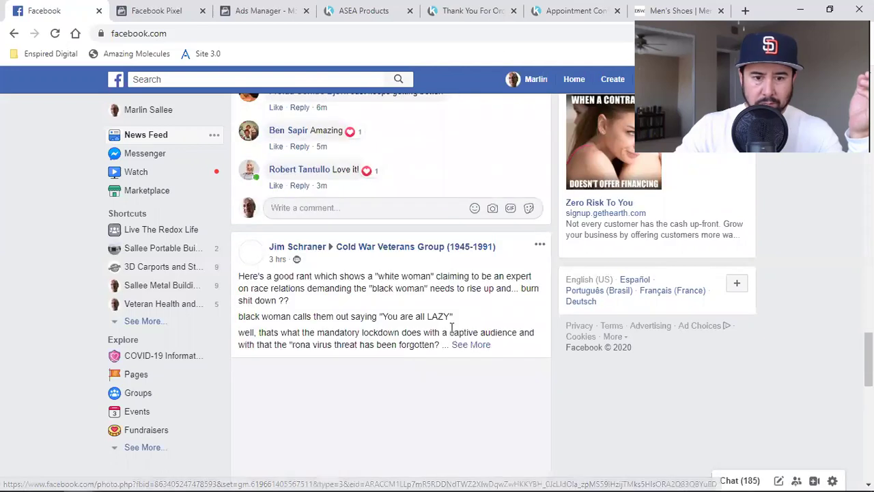
pyautogui.scroll(-1, 451, 328)
pyautogui.scroll(-11, 452, 328)
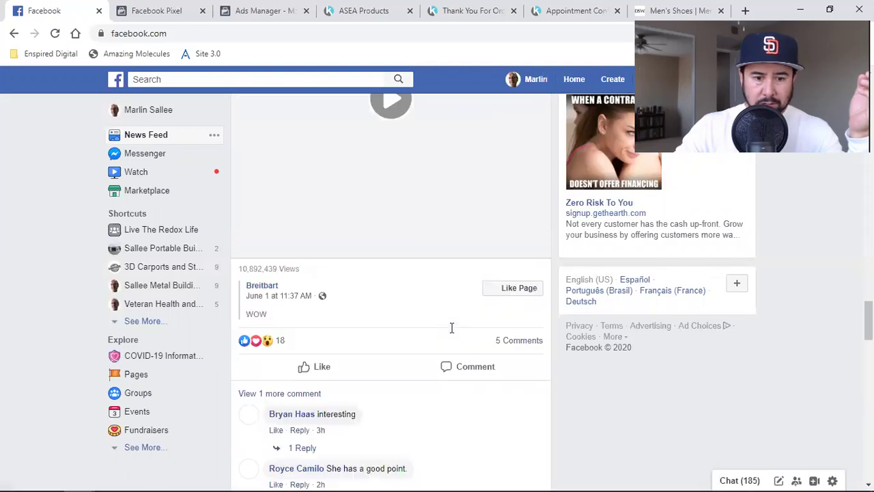
pyautogui.scroll(-8, 451, 332)
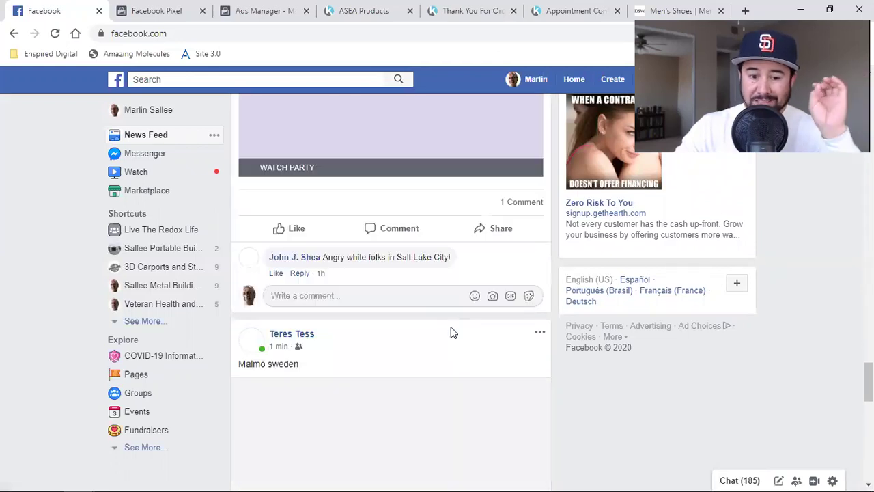
pyautogui.scroll(-5, 451, 331)
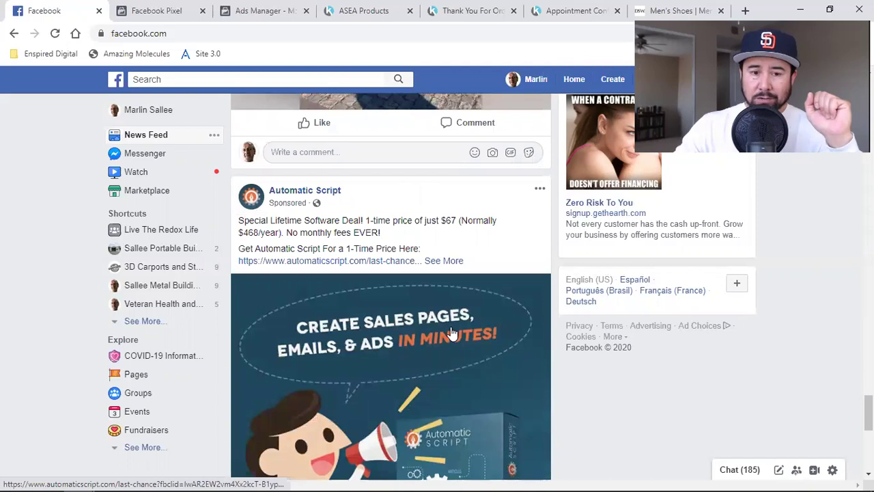
pyautogui.scroll(-6, 451, 332)
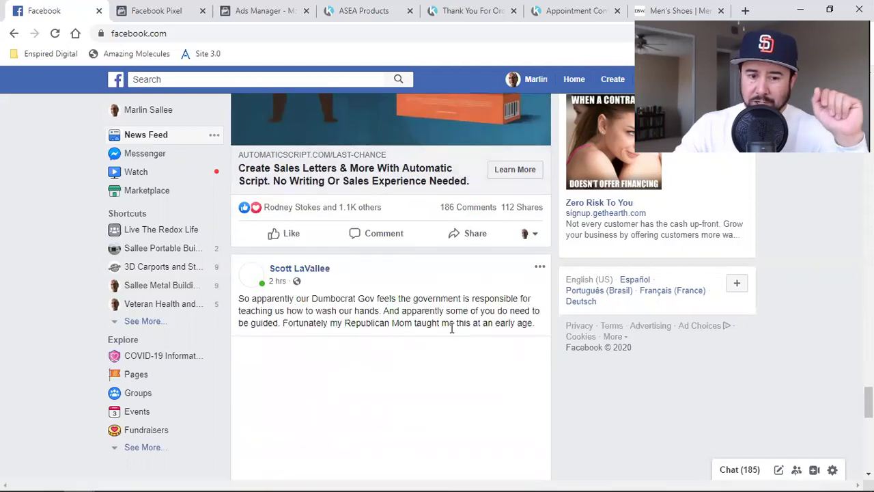
pyautogui.scroll(-10, 451, 332)
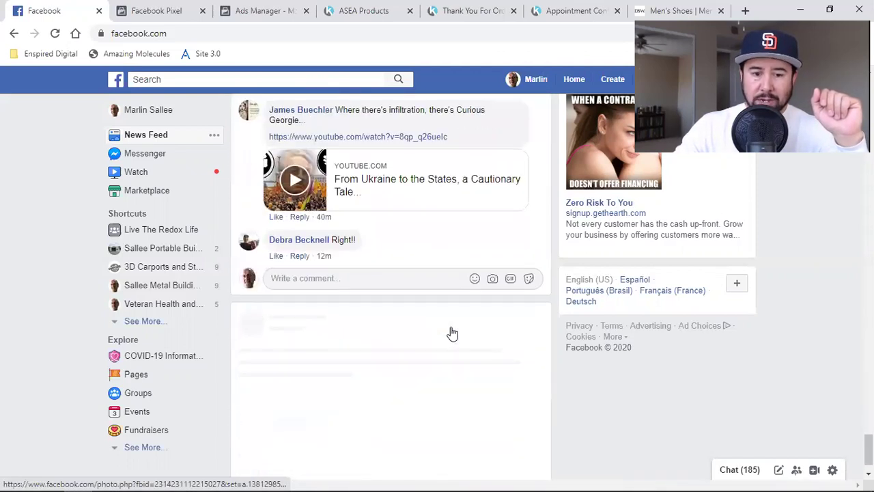
pyautogui.scroll(-1, 452, 334)
pyautogui.scroll(-1, 453, 334)
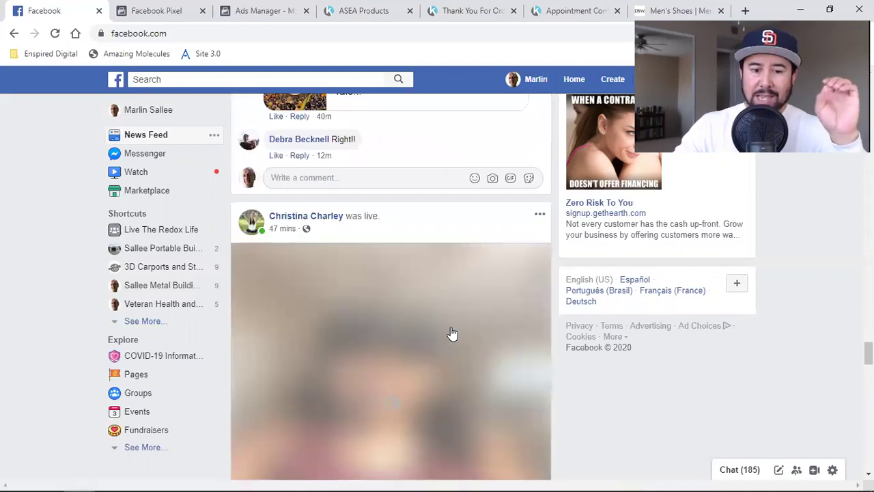
pyautogui.scroll(-2, 452, 334)
pyautogui.scroll(-6, 451, 332)
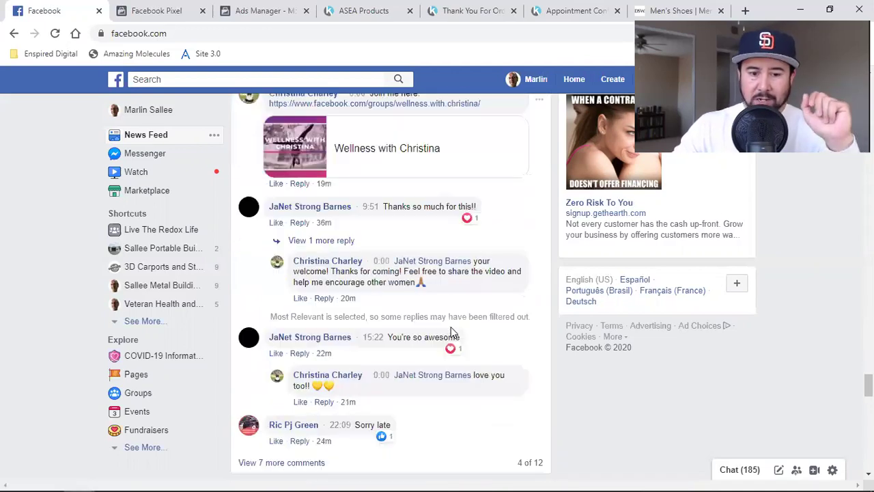
pyautogui.scroll(-2, 451, 333)
pyautogui.scroll(-2, 451, 333)
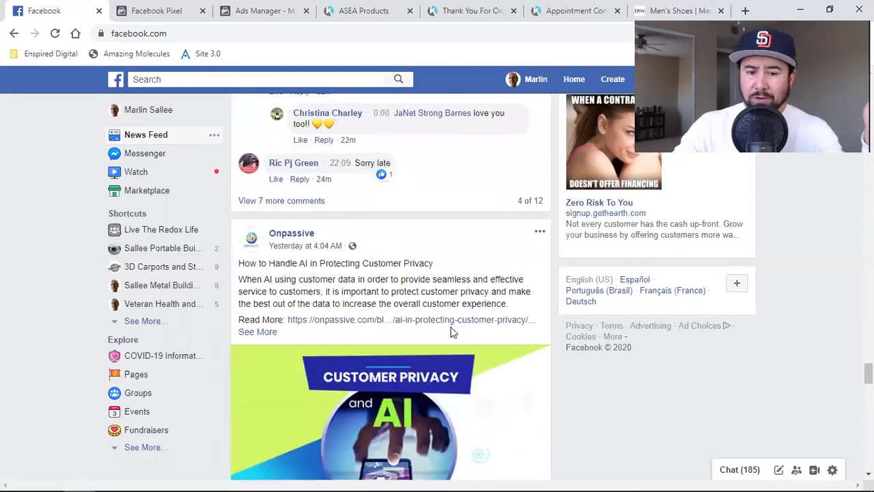
pyautogui.scroll(-8, 451, 333)
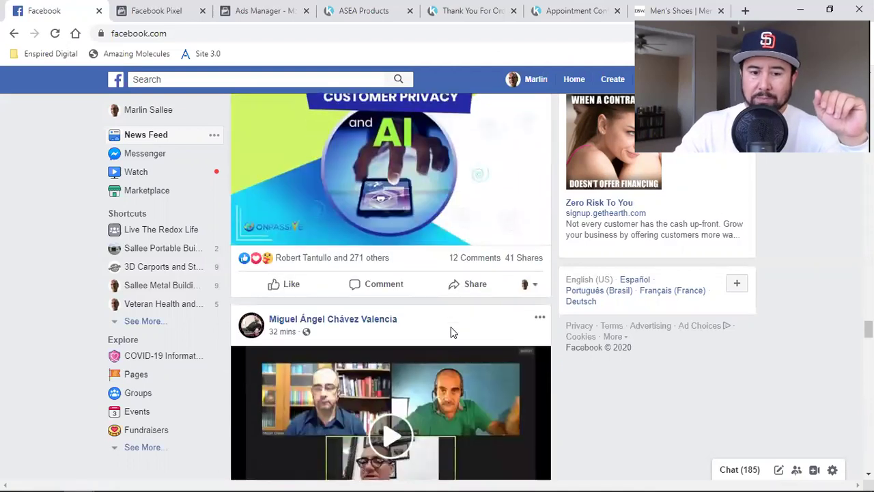
pyautogui.scroll(-4, 451, 333)
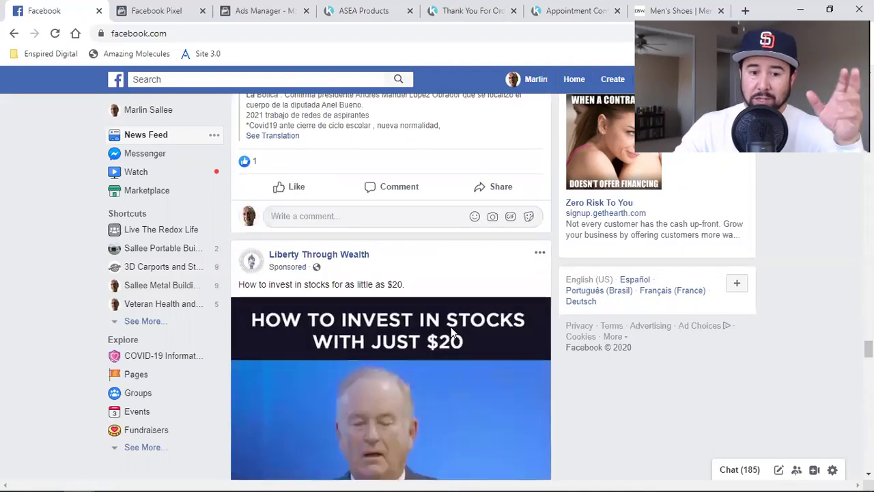
pyautogui.scroll(-3, 450, 333)
pyautogui.scroll(-3, 451, 333)
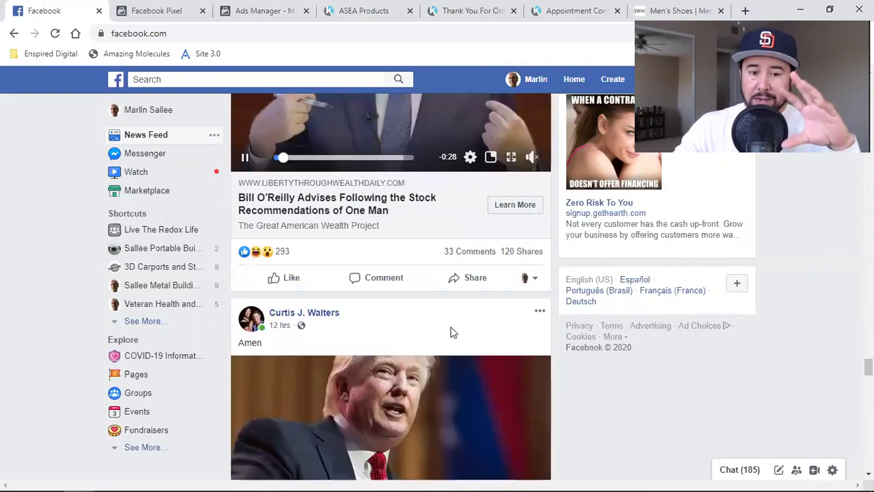
pyautogui.scroll(-10, 451, 332)
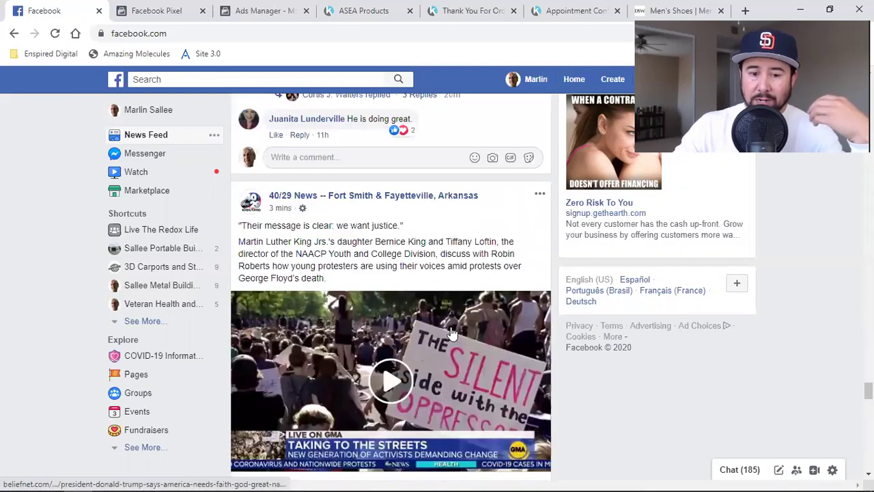
pyautogui.scroll(-10, 451, 332)
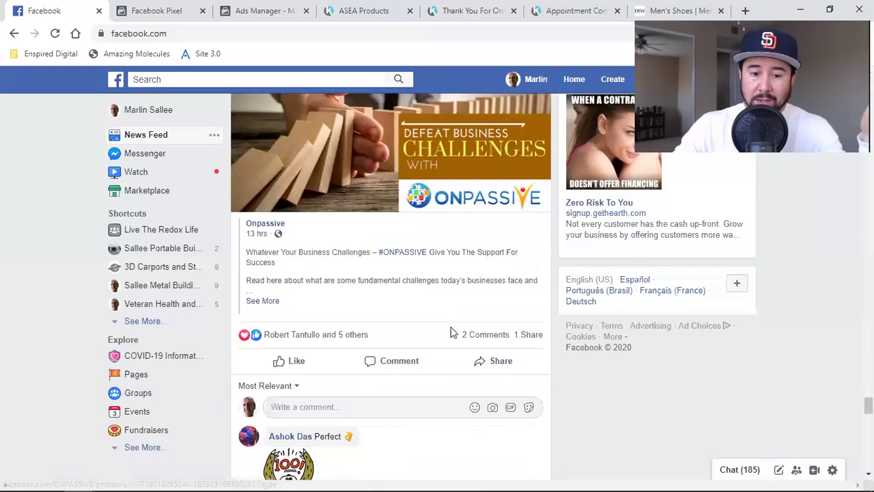
pyautogui.scroll(-8, 451, 333)
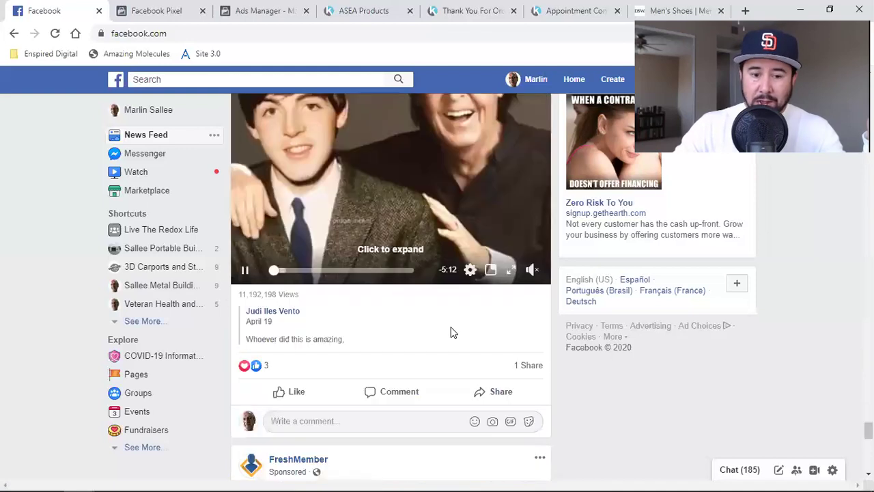
pyautogui.scroll(-2, 451, 332)
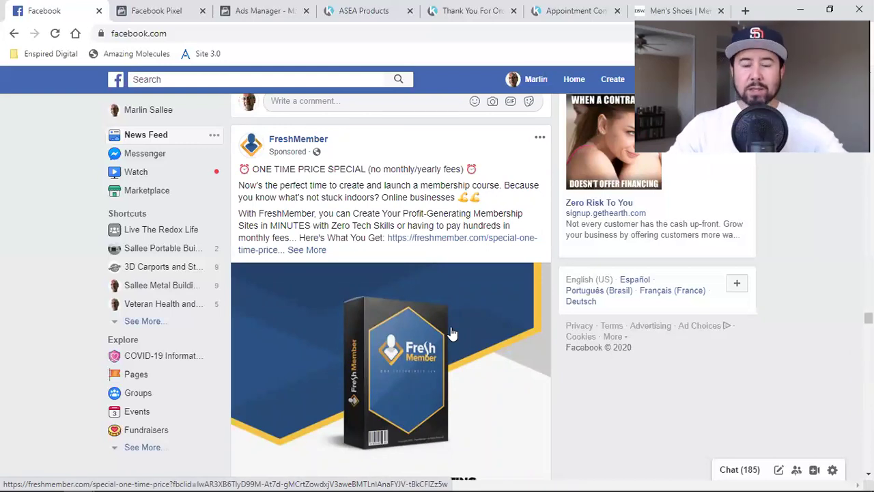
pyautogui.scroll(-15, 451, 333)
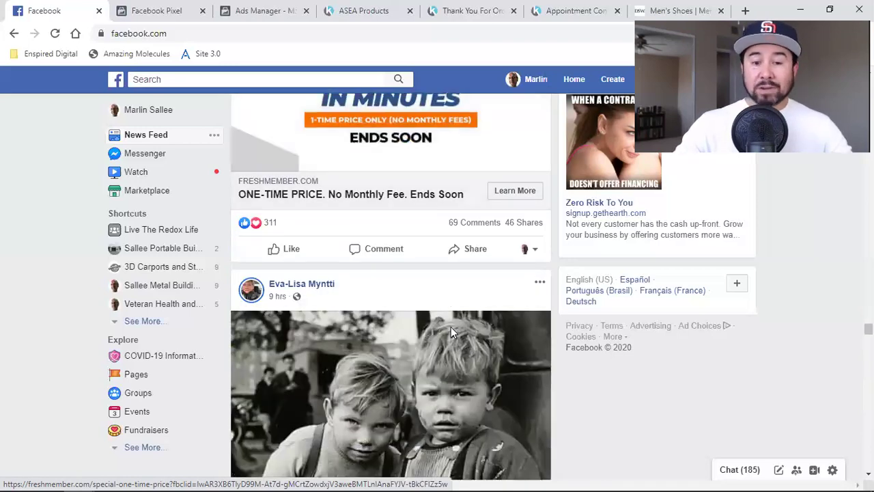
pyautogui.scroll(-5, 451, 333)
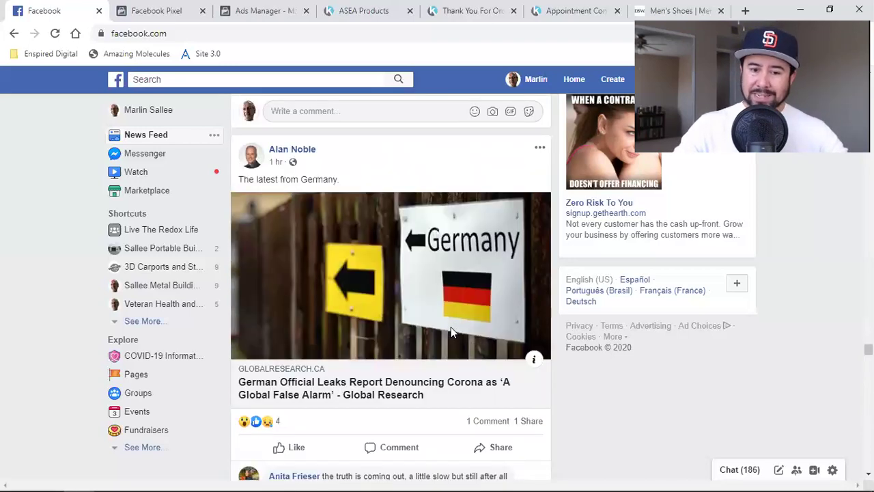
pyautogui.scroll(-5, 451, 328)
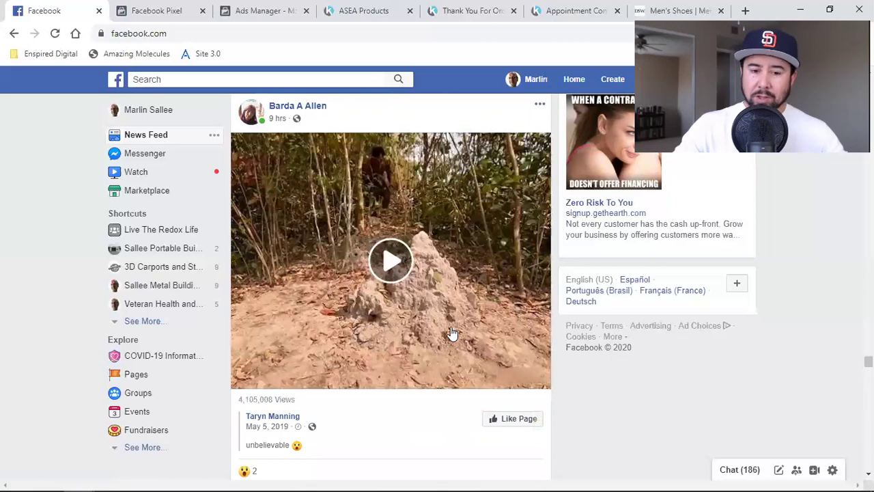
# Step: Look further down the Facebook news feed to find another sponsored post
pyautogui.scroll(-1, 451, 333)
pyautogui.scroll(-4, 451, 333)
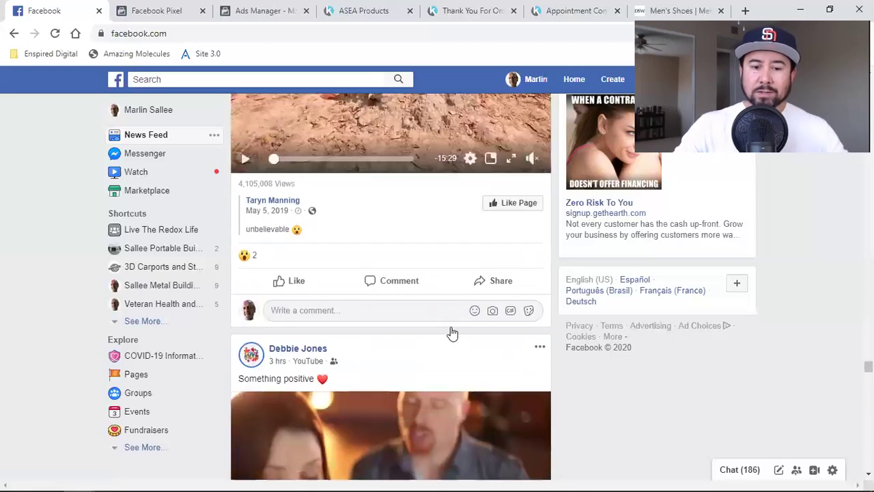
pyautogui.scroll(-5, 450, 333)
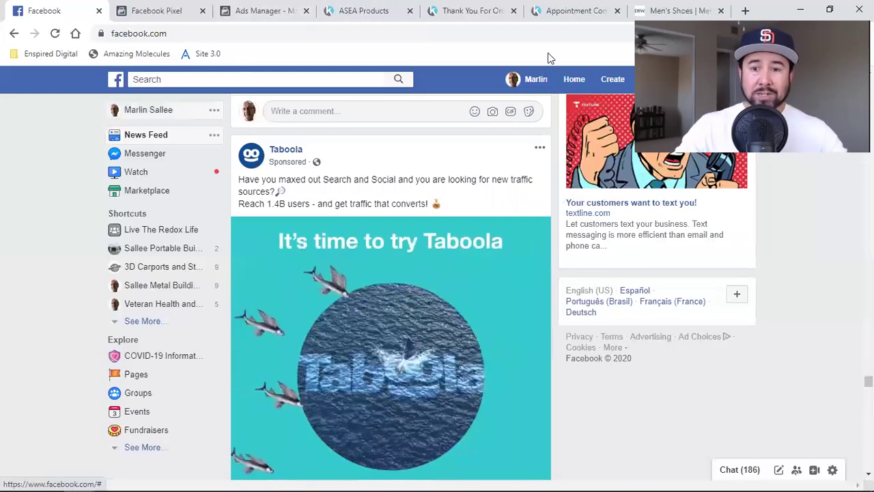
# Step: Recheck the DSW men's shoes page with Facebook Pixel Helper, and close the site
pyautogui.click(710, 12)
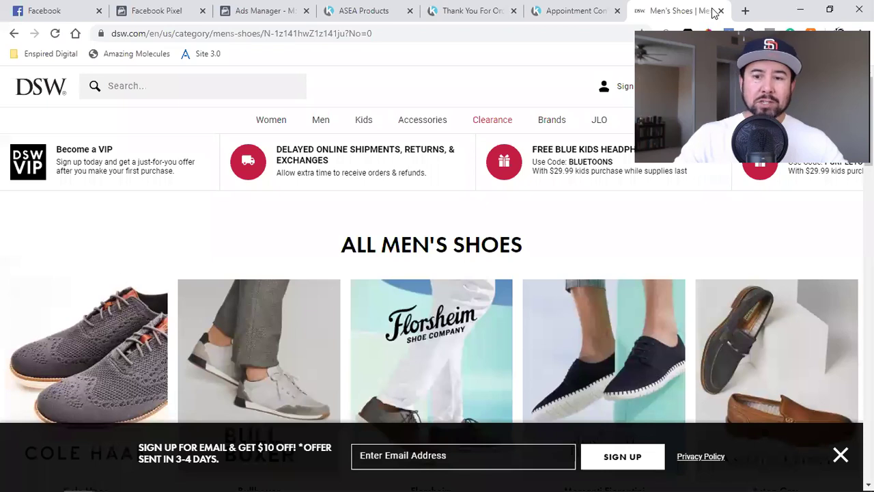
pyautogui.click(729, 33)
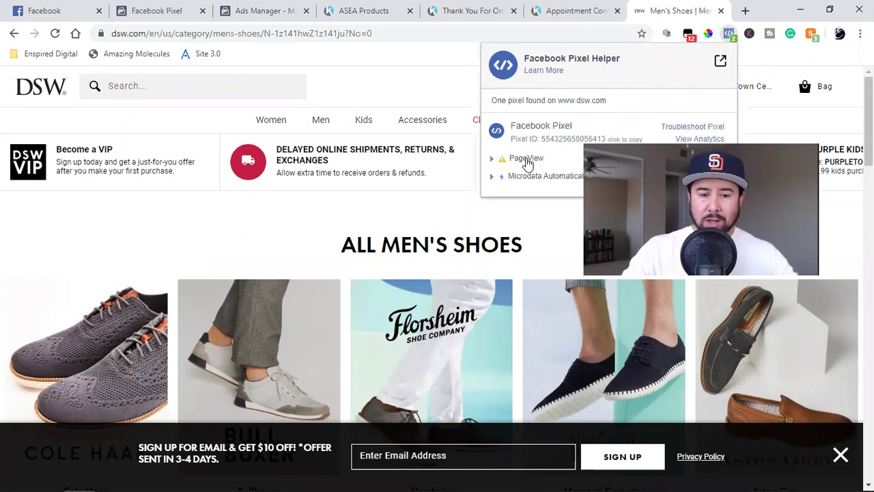
pyautogui.click(722, 13)
pyautogui.hotkey('ctrl', 'w')
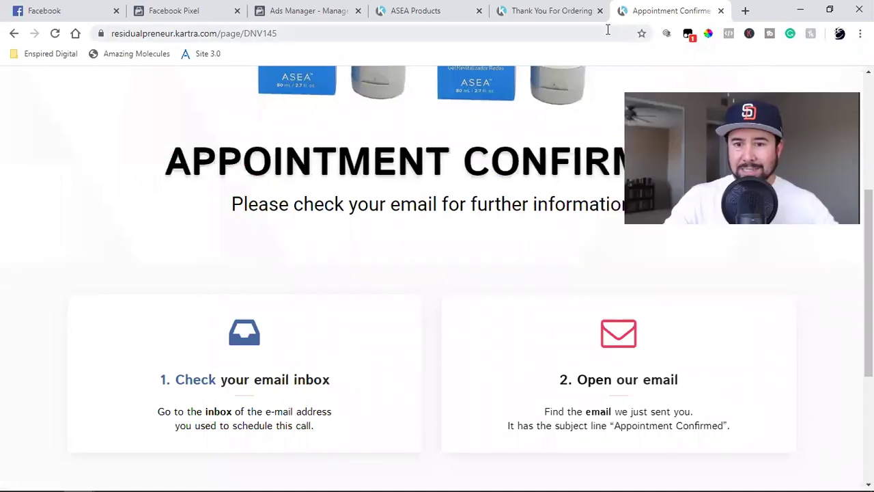
# Step: Review the ASEA funnel pages and check the Appointment Confirmed page for pixels with Facebook Pixel Helper
pyautogui.click(519, 10)
pyautogui.click(413, 8)
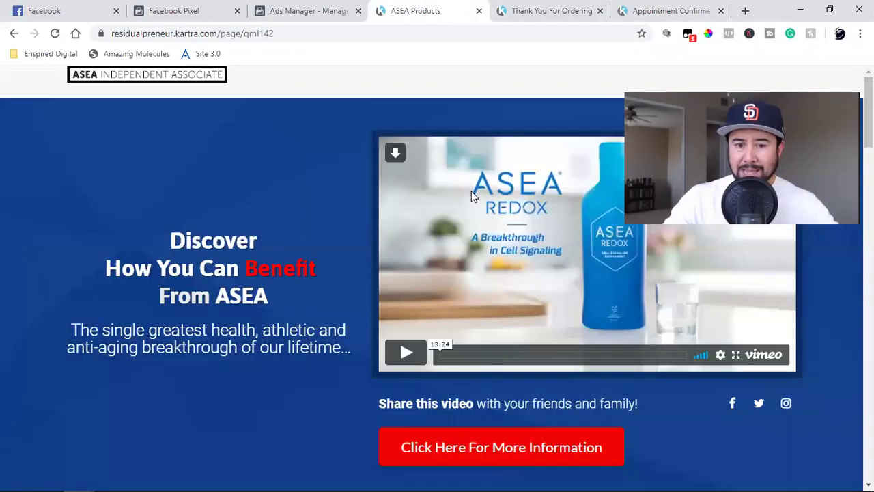
pyautogui.click(554, 8)
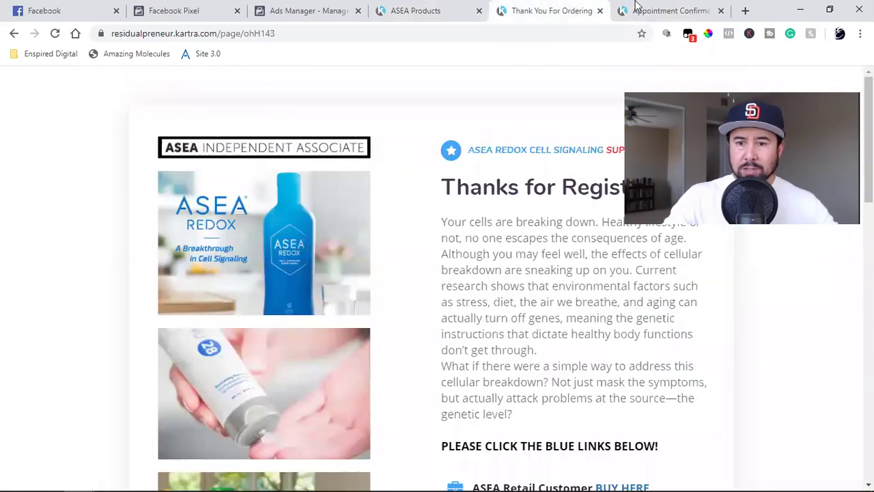
pyautogui.click(696, 8)
pyautogui.click(727, 36)
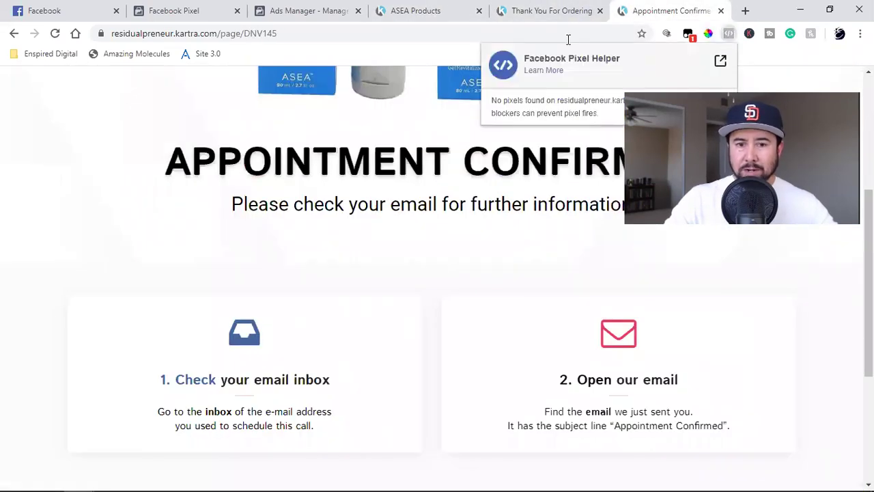
# Step: Return to the Install Pixel dialog in Events Manager and copy the pixel base code to the clipboard
pyautogui.click(414, 9)
pyautogui.click(332, 8)
pyautogui.click(207, 7)
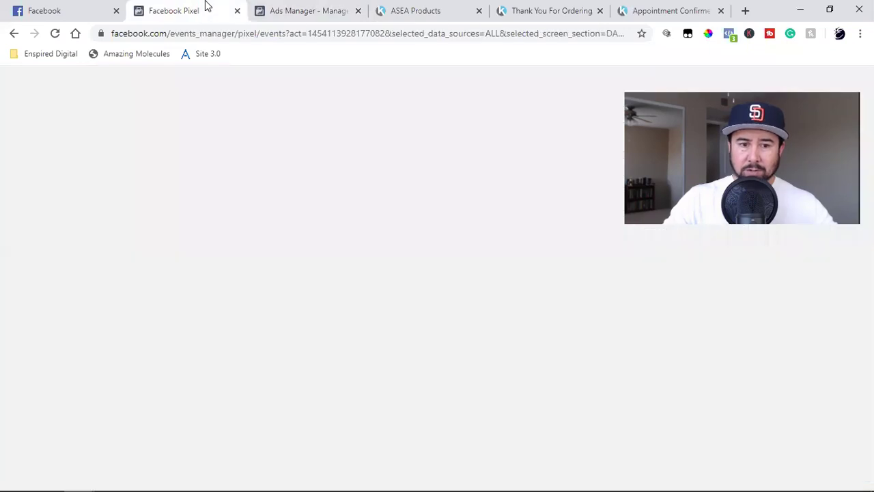
pyautogui.moveTo(367, 335)
pyautogui.click(381, 351)
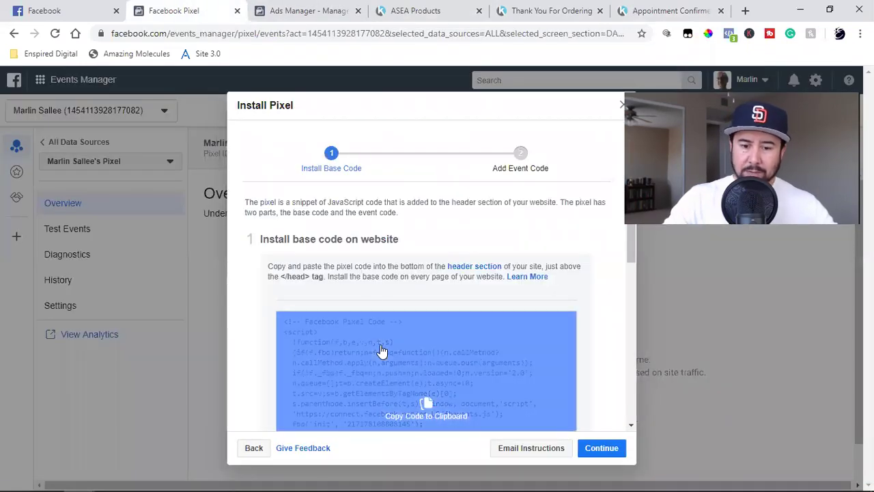
# Step: Switch to the Kartra window and open the ASEA Products Opt-in page in the page editor
pyautogui.moveTo(140, 478)
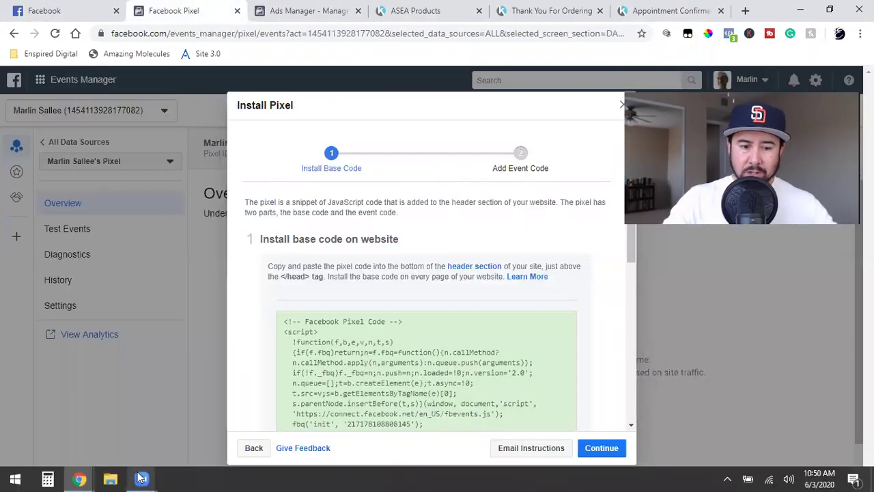
pyautogui.click(424, 9)
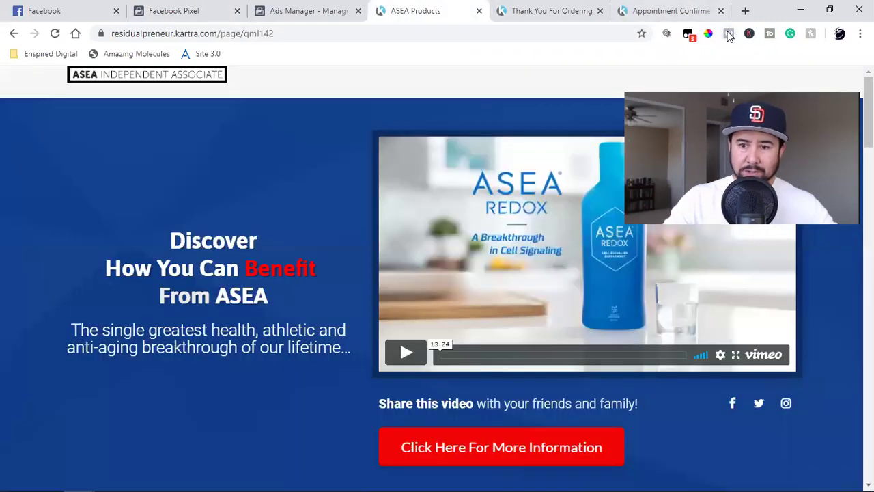
pyautogui.moveTo(81, 478)
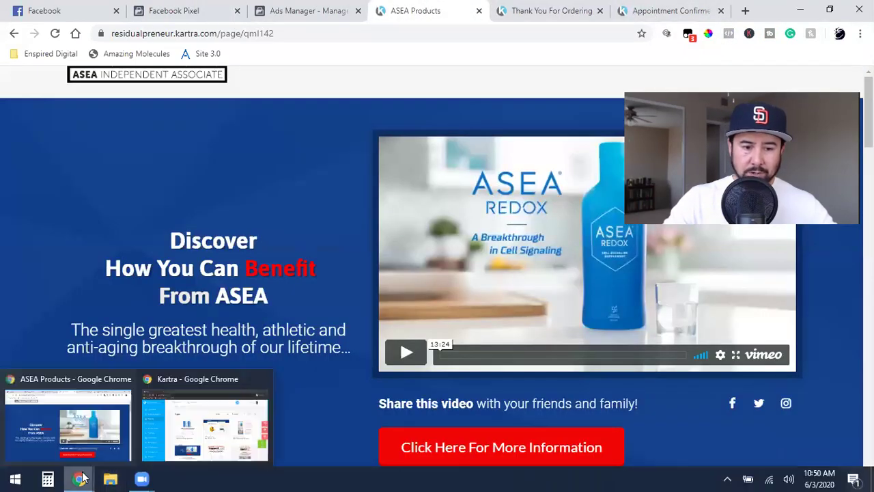
pyautogui.click(198, 424)
pyautogui.scroll(-1, 460, 370)
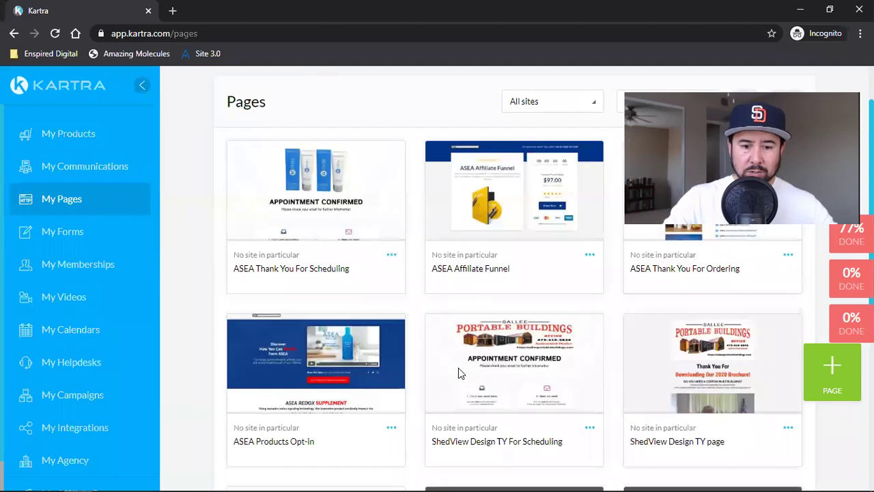
pyautogui.click(389, 430)
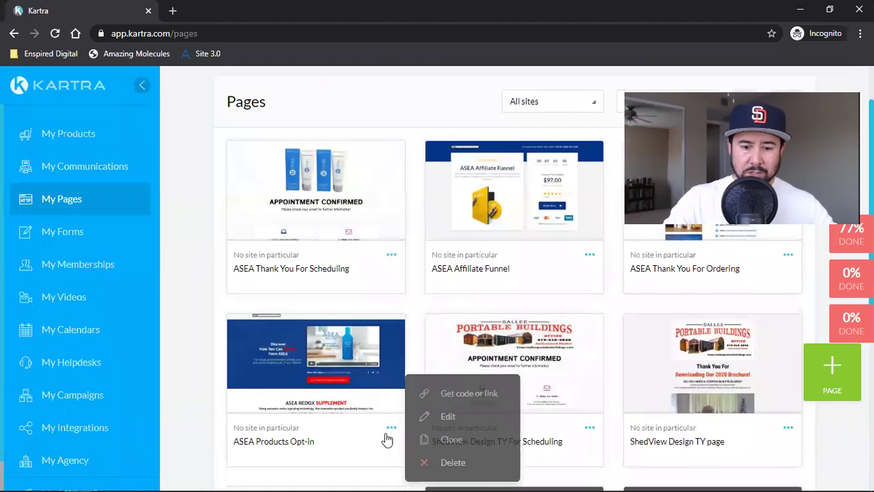
pyautogui.click(447, 417)
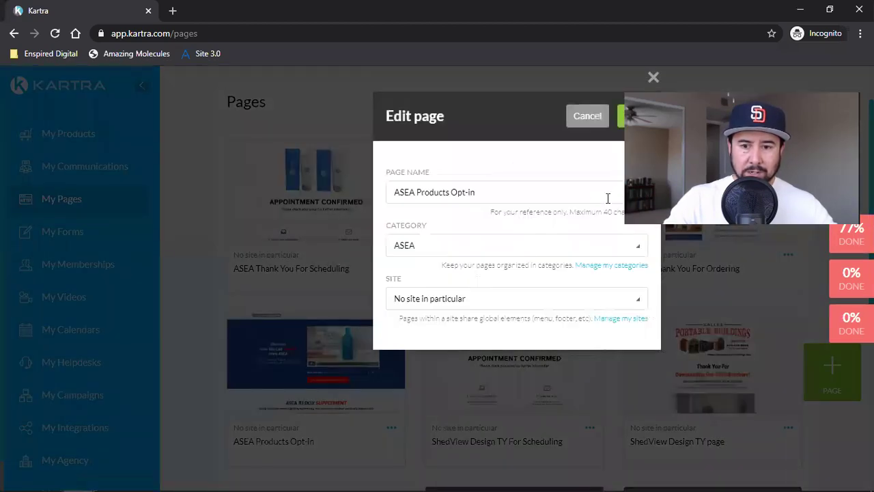
pyautogui.click(622, 118)
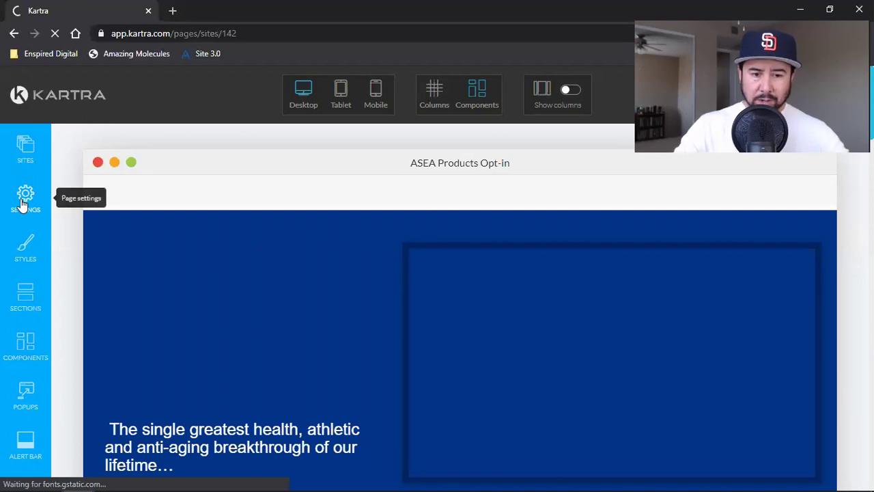
# Step: Paste the copied pixel base code into the page's Facebook Ads tracking code setting, followed by a new line
pyautogui.click(25, 196)
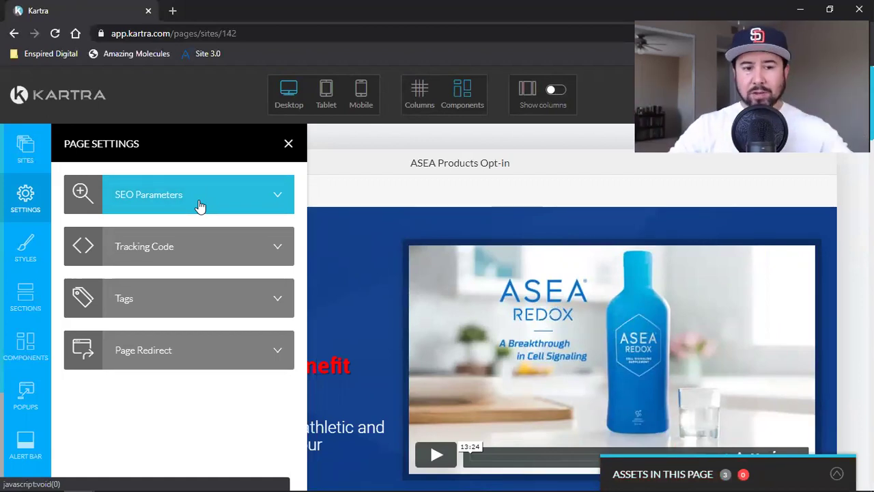
pyautogui.click(209, 257)
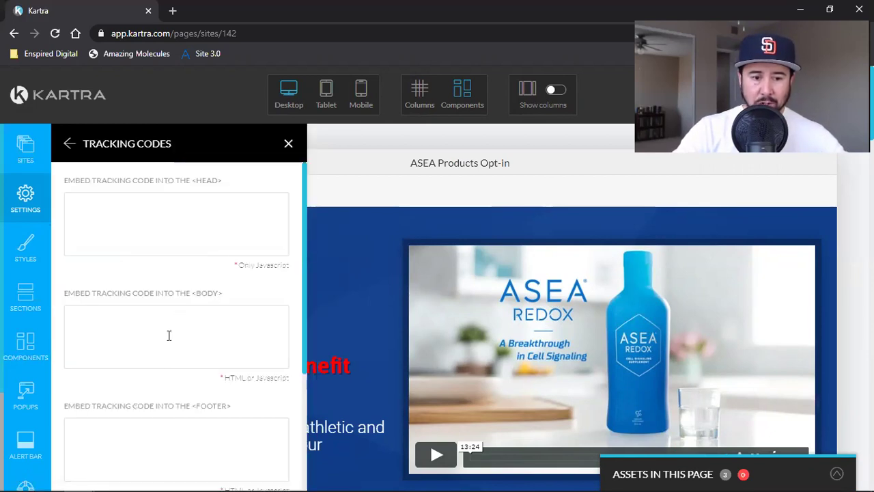
pyautogui.scroll(-3, 169, 336)
pyautogui.click(125, 368)
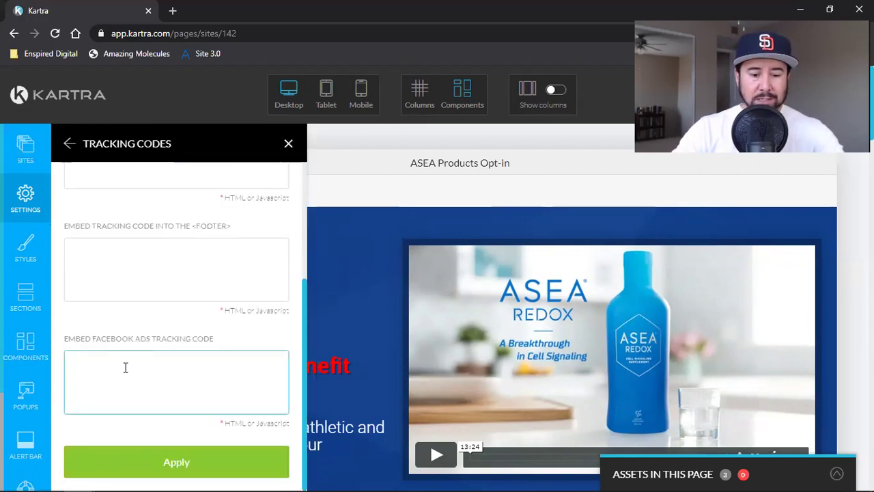
pyautogui.hotkey('ctrl', 'v')
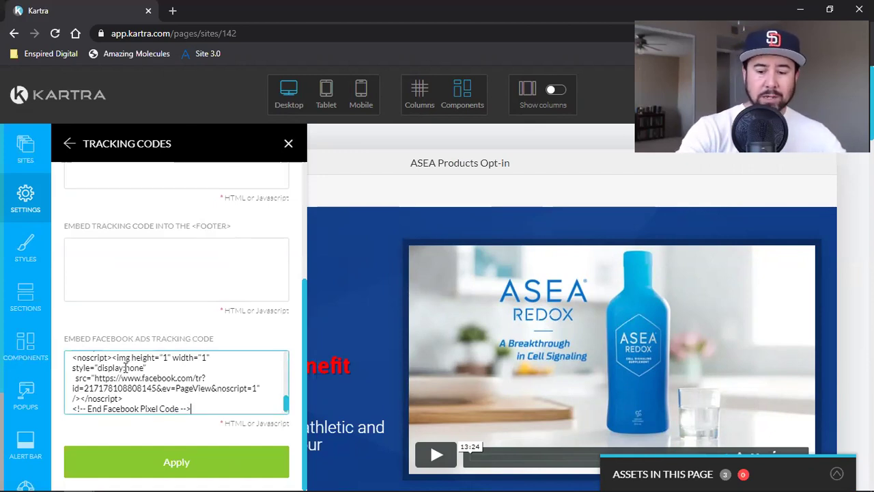
pyautogui.press('Return')
# Step: Switch back to Facebook Events Manager and proceed from the base code to manually adding event code
pyautogui.moveTo(89, 478)
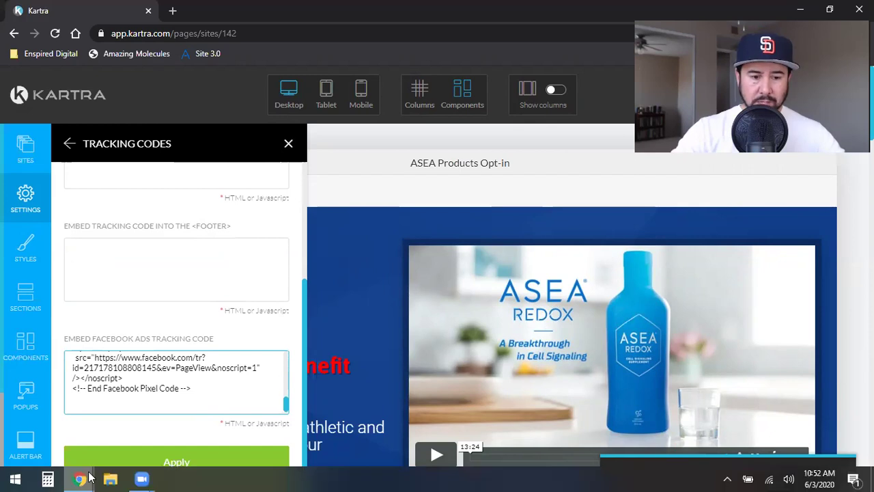
pyautogui.click(58, 421)
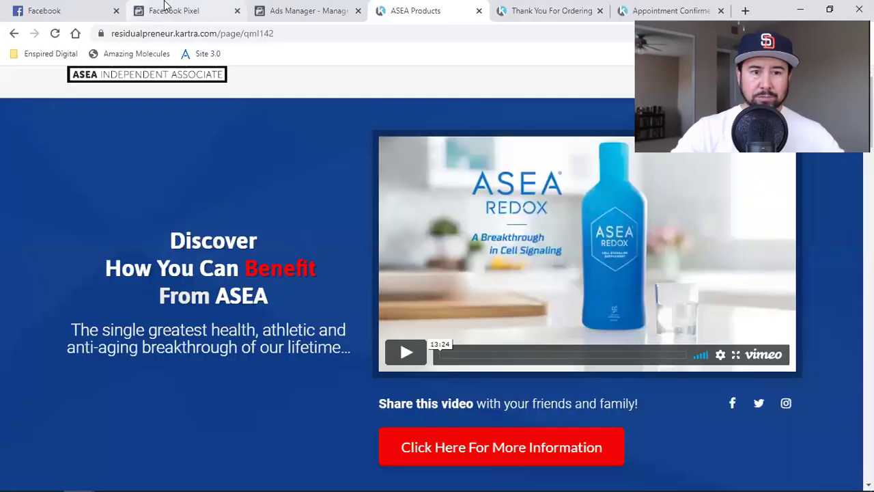
pyautogui.click(171, 11)
pyautogui.scroll(-3, 422, 304)
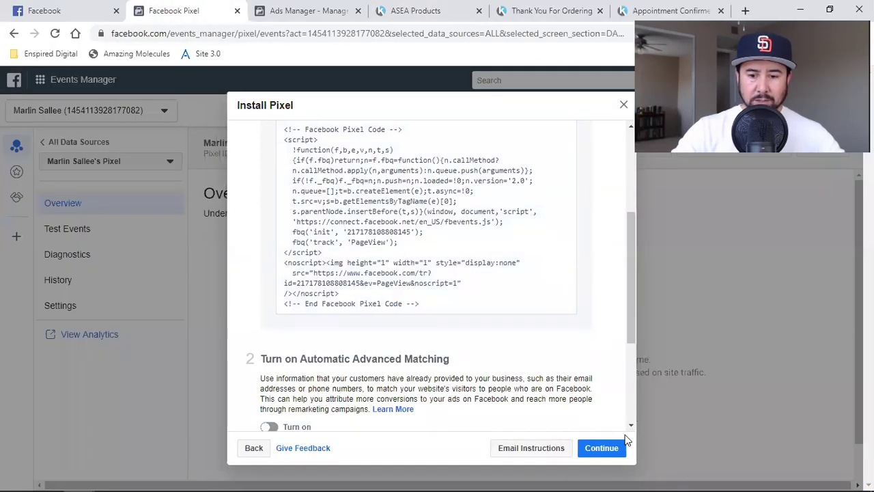
pyautogui.click(624, 443)
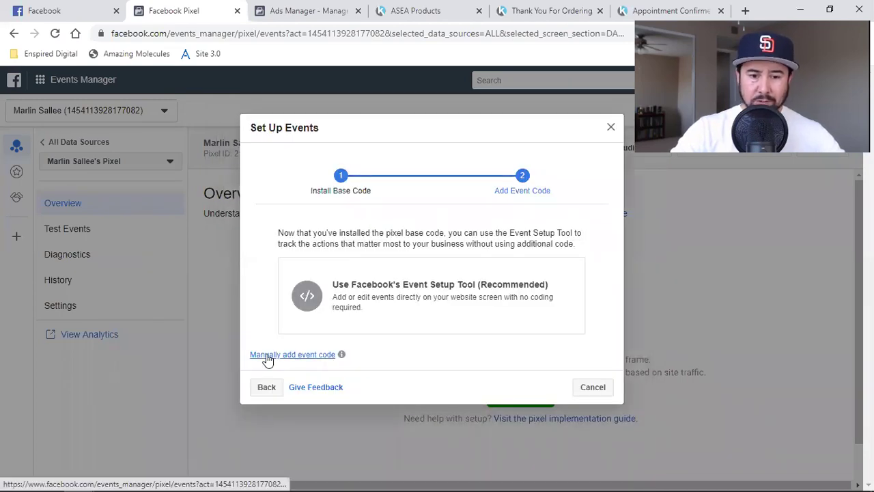
pyautogui.click(267, 357)
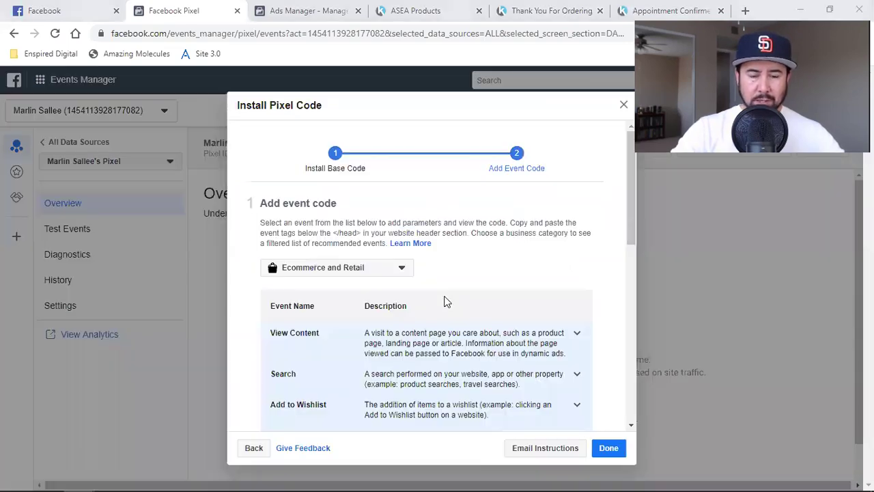
# Step: Review the business categories for the pixel events and choose Ecommerce and Retail
pyautogui.click(339, 275)
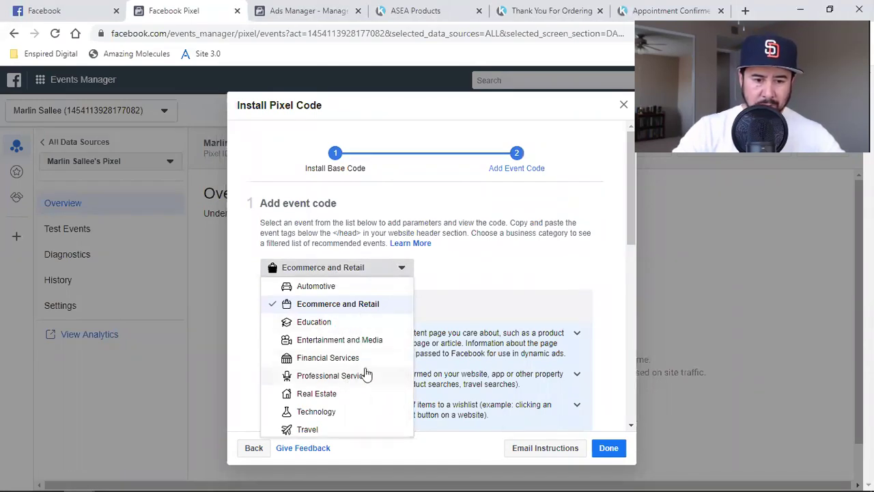
pyautogui.scroll(-1, 367, 374)
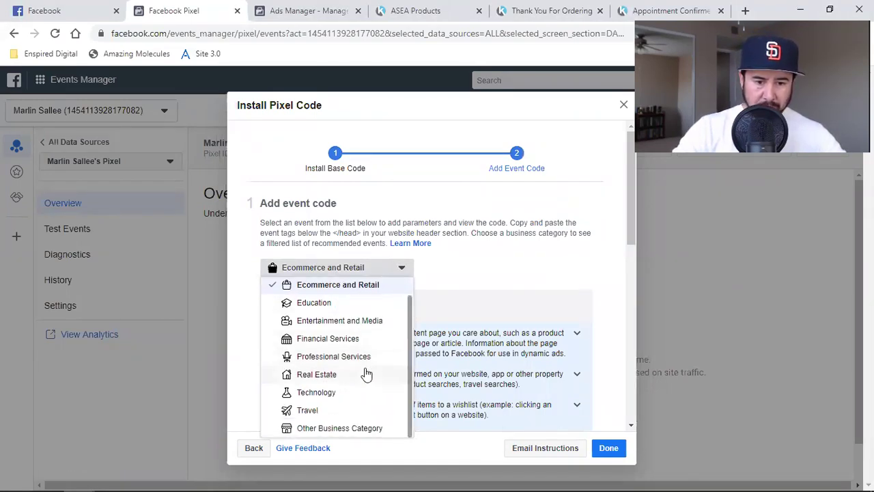
pyautogui.scroll(1, 349, 297)
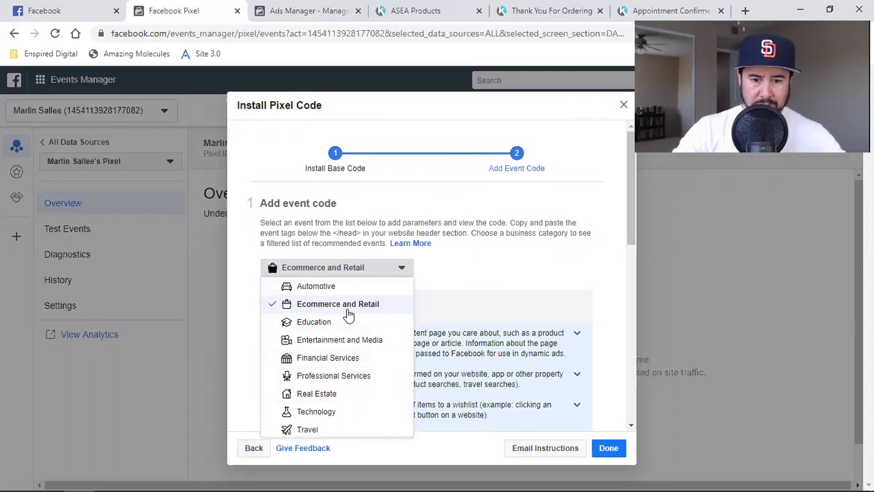
pyautogui.click(347, 307)
# Step: Expand the View Content event, turn off Send Event Parameters to show its plain code, and collapse the event
pyautogui.scroll(-1, 532, 274)
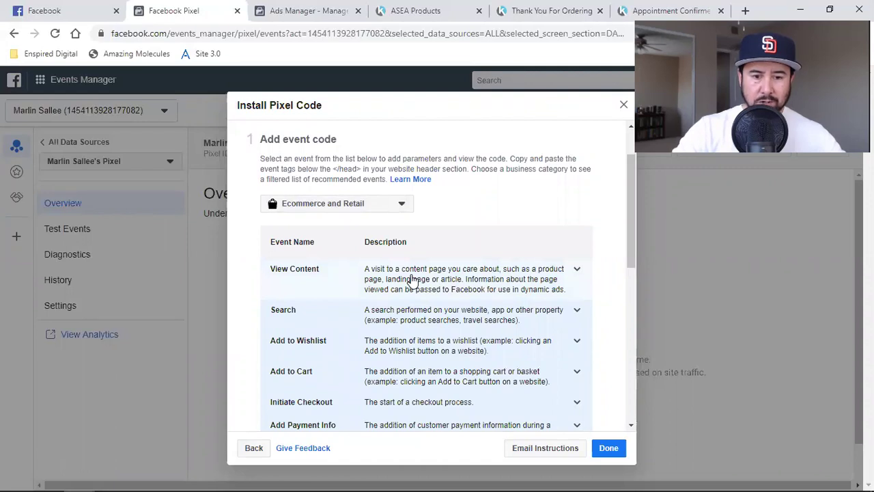
pyautogui.click(413, 280)
pyautogui.scroll(-1, 410, 280)
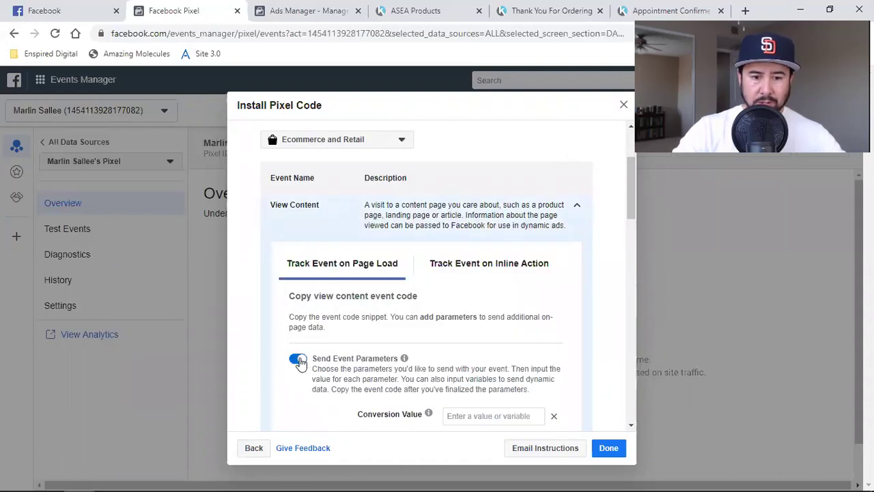
pyautogui.click(299, 360)
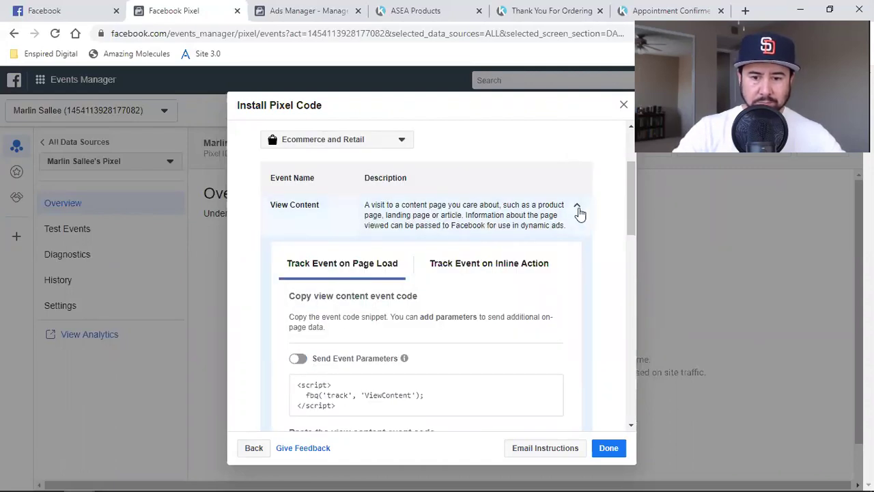
pyautogui.click(577, 206)
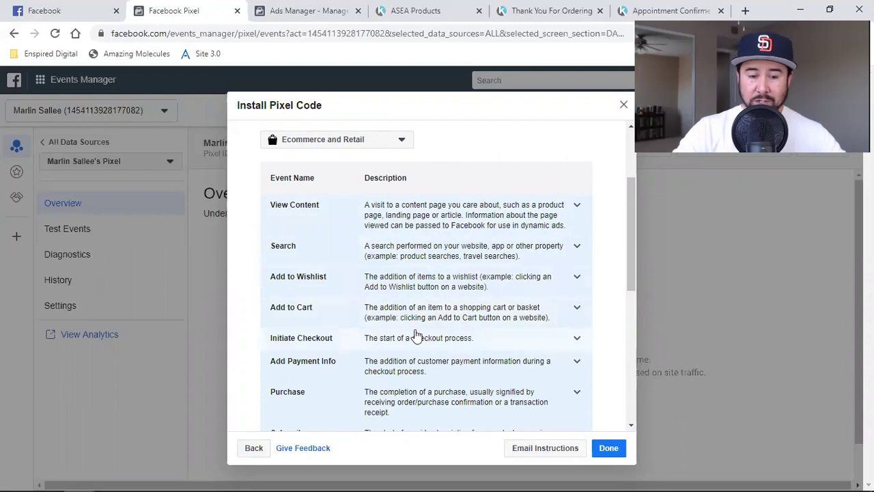
# Step: Review the Ecommerce and Retail events, copy the plain View Content event code for page load, and finish the pixel code setup
pyautogui.scroll(-1, 415, 335)
pyautogui.scroll(-1, 386, 306)
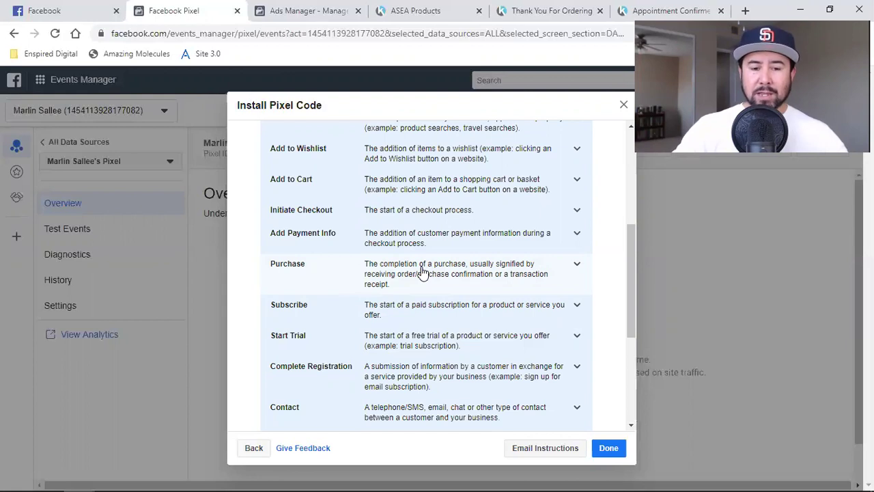
pyautogui.scroll(-3, 423, 272)
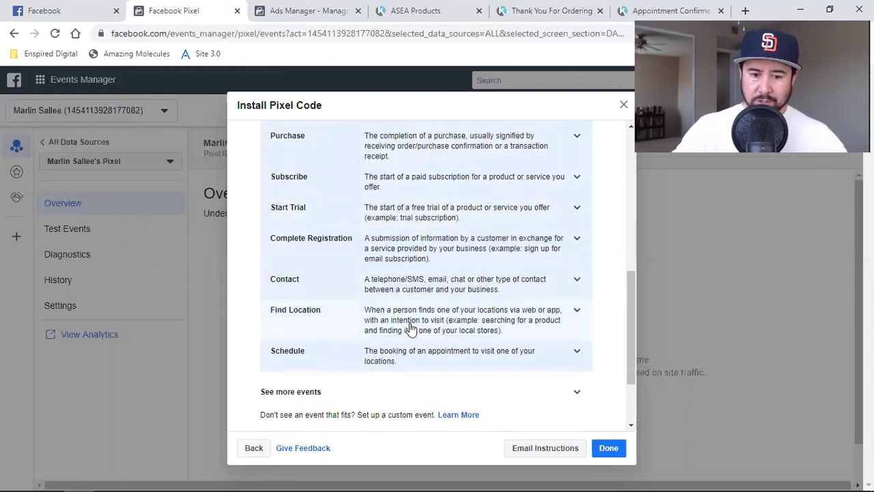
pyautogui.scroll(1, 454, 351)
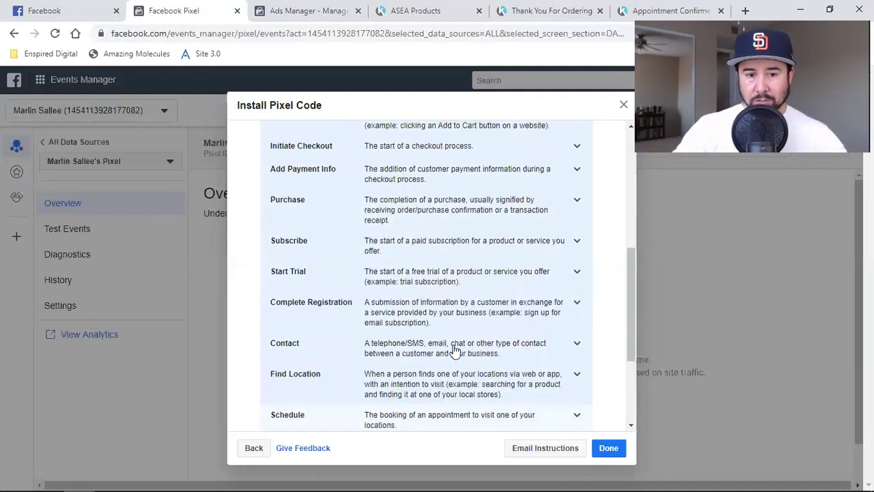
pyautogui.scroll(3, 455, 351)
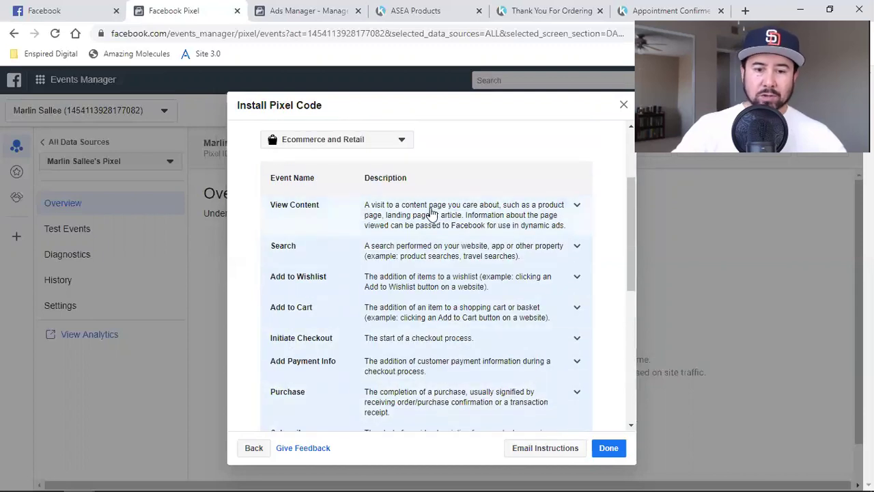
pyautogui.click(432, 213)
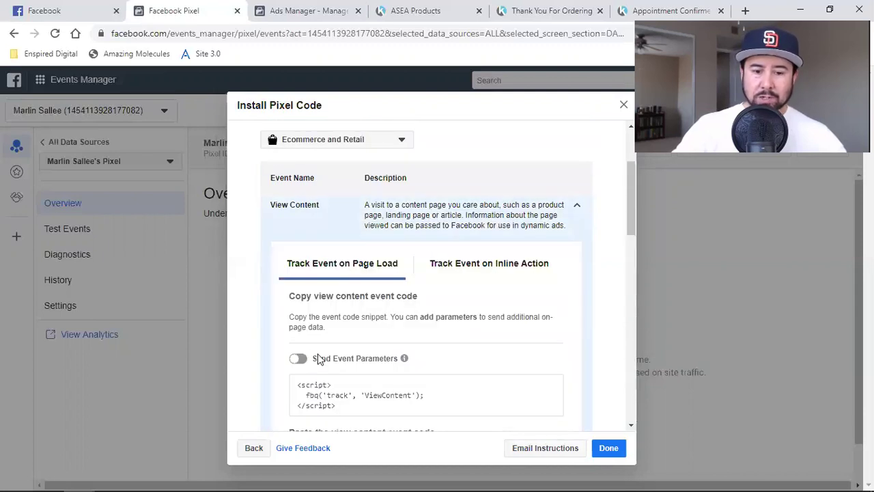
pyautogui.scroll(-1, 369, 341)
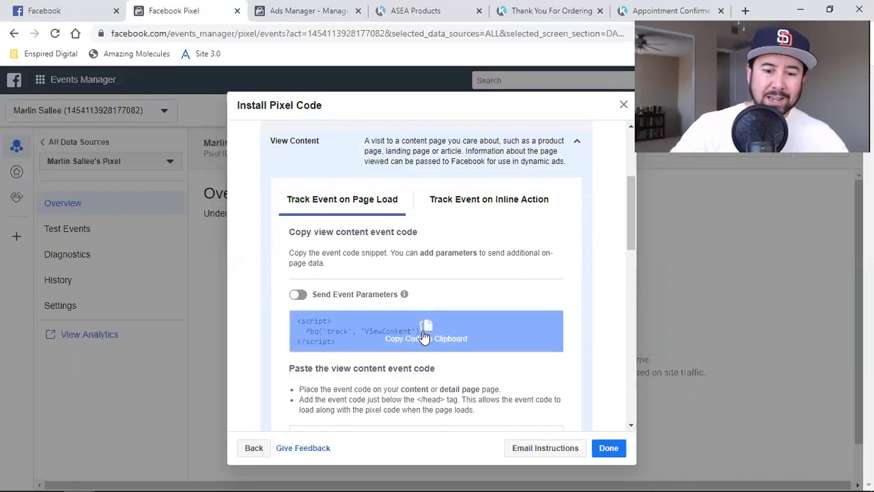
pyautogui.click(424, 336)
pyautogui.click(622, 456)
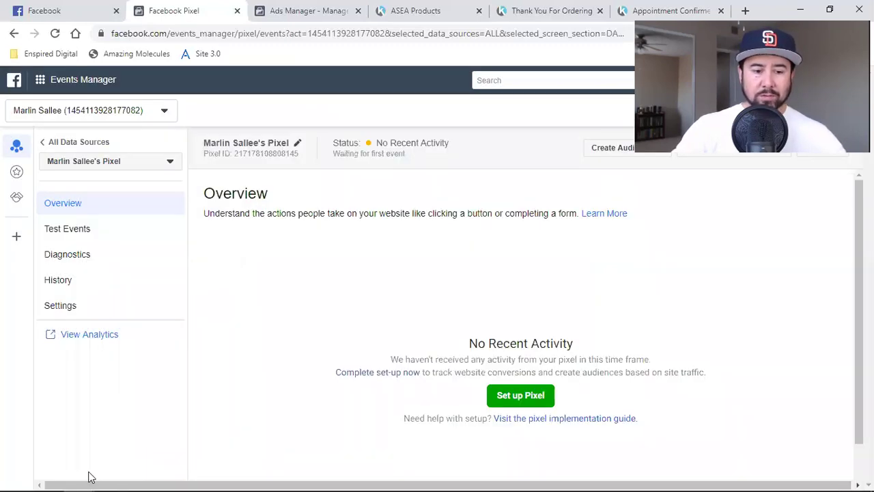
# Step: Switch to Kartra, paste the ViewContent event code below the base code in the Facebook Ads tracking code, and apply it
pyautogui.moveTo(80, 478)
pyautogui.click(154, 436)
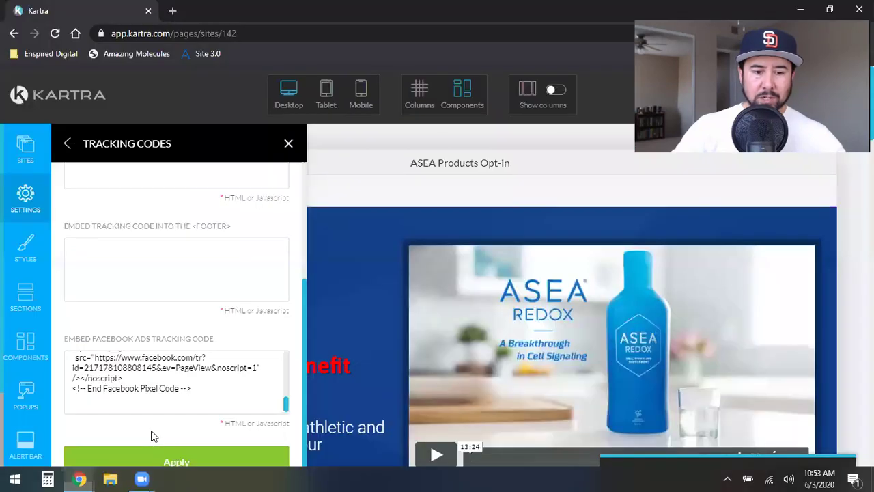
pyautogui.click(246, 386)
pyautogui.hotkey('ctrl', 'v')
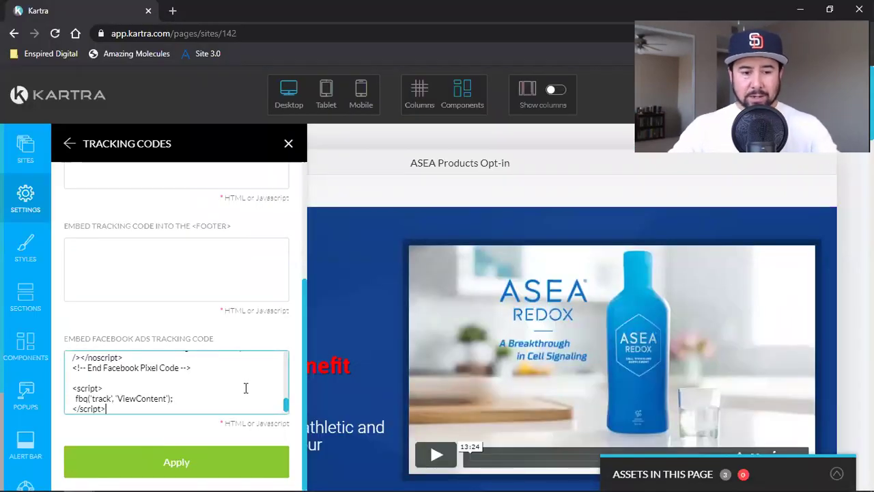
pyautogui.click(176, 462)
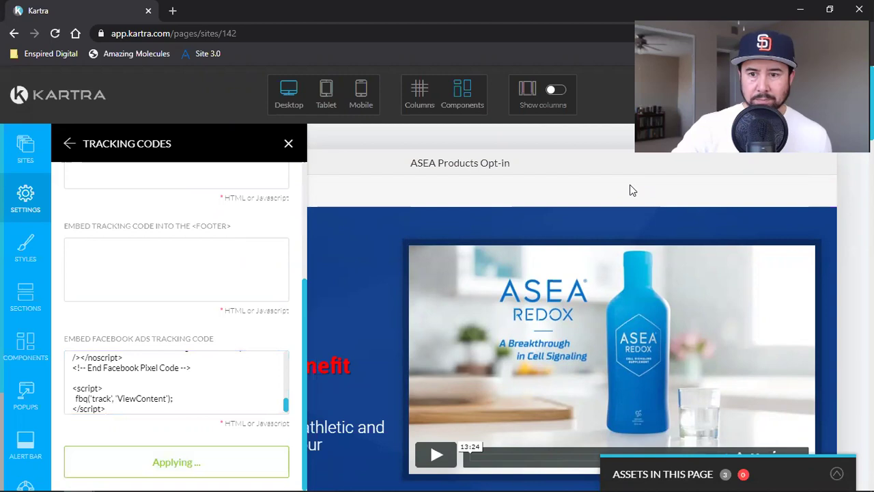
# Step: Save the ASEA Products Opt-in page's progress and exit to the Kartra dashboard
pyautogui.click(849, 99)
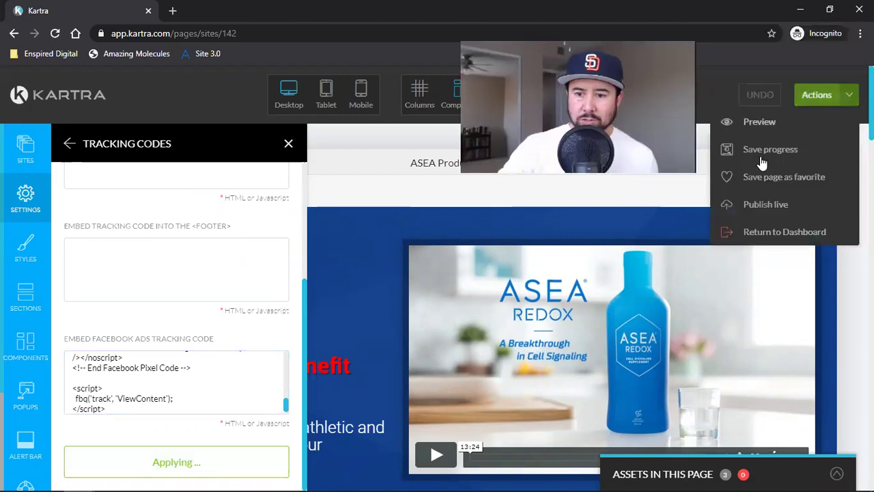
pyautogui.click(763, 157)
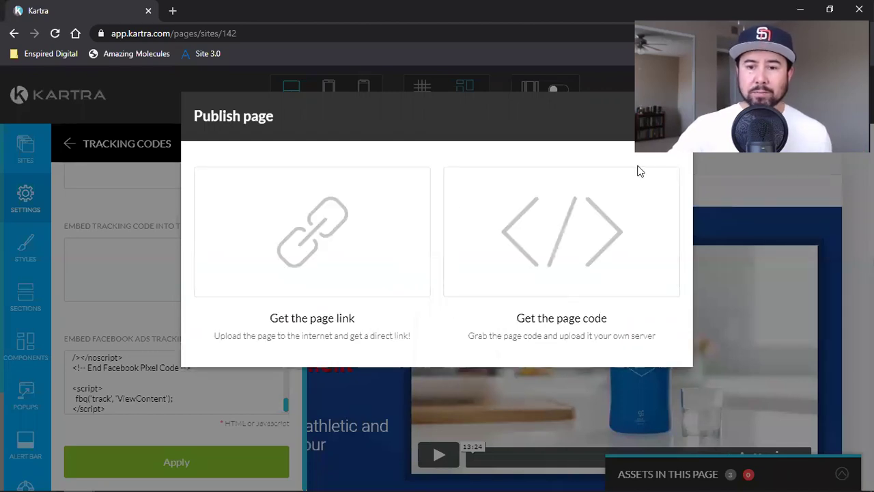
pyautogui.click(850, 98)
pyautogui.click(849, 96)
pyautogui.click(767, 229)
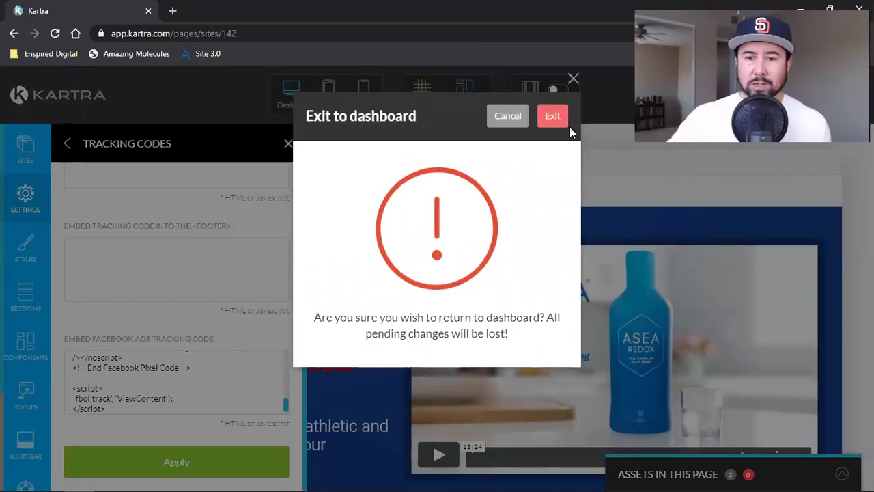
pyautogui.click(552, 116)
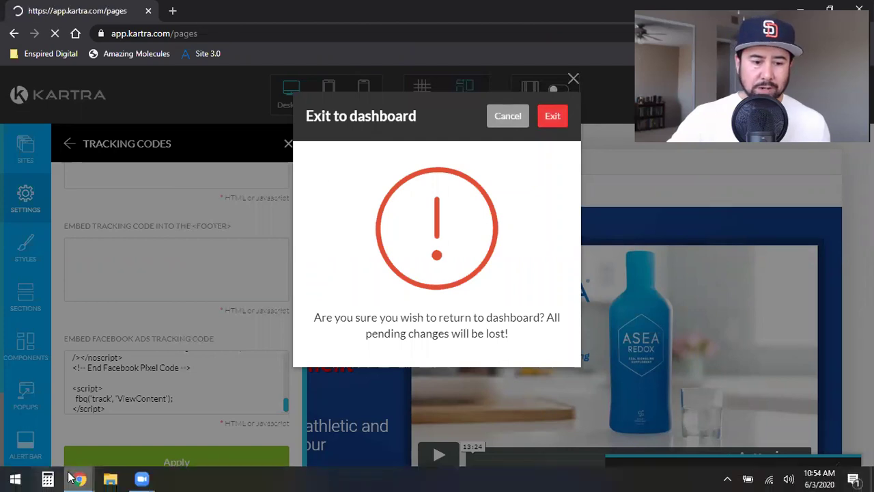
# Step: Switch to the live ASEA Products page, reload it, and check its pixel events with Facebook Pixel Helper
pyautogui.moveTo(76, 478)
pyautogui.click(68, 423)
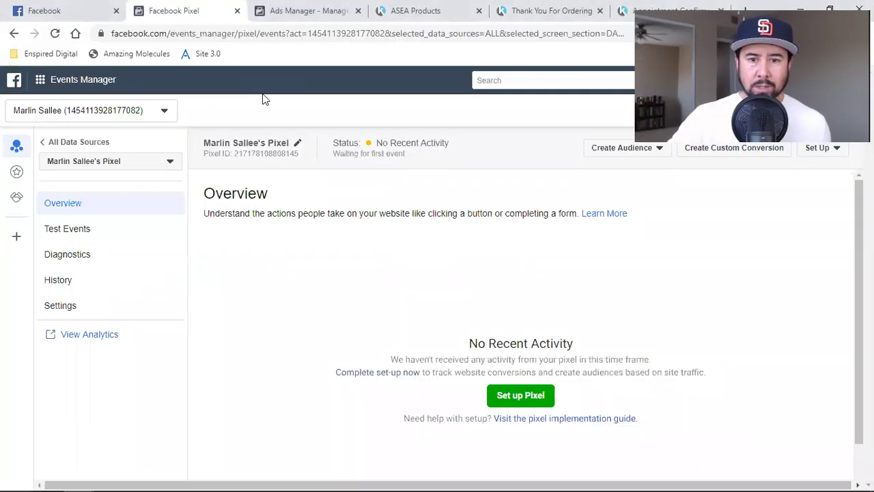
pyautogui.click(414, 10)
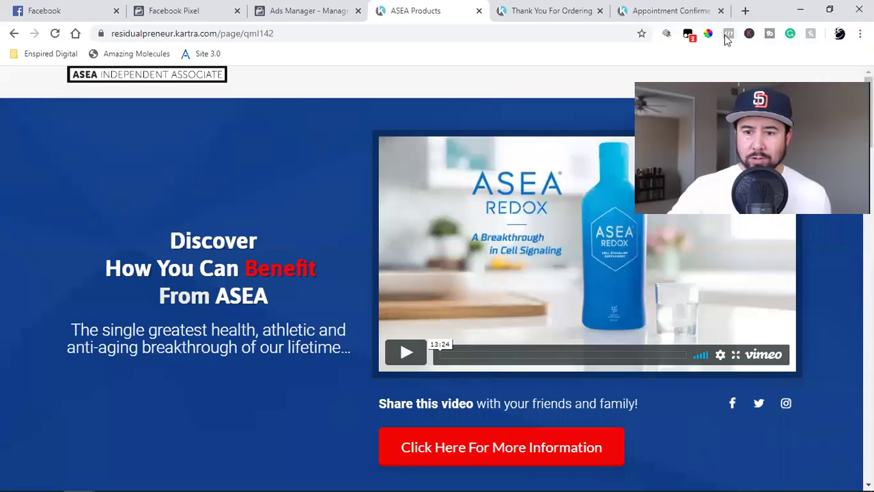
pyautogui.click(728, 34)
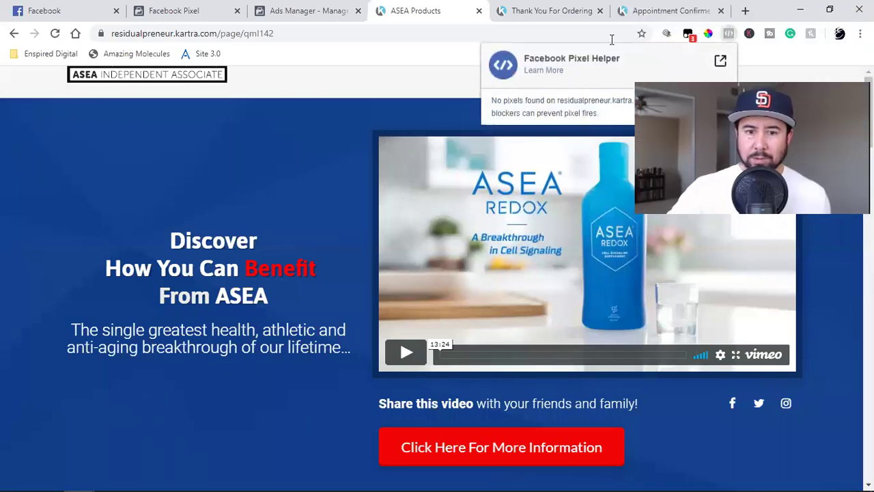
pyautogui.click(53, 32)
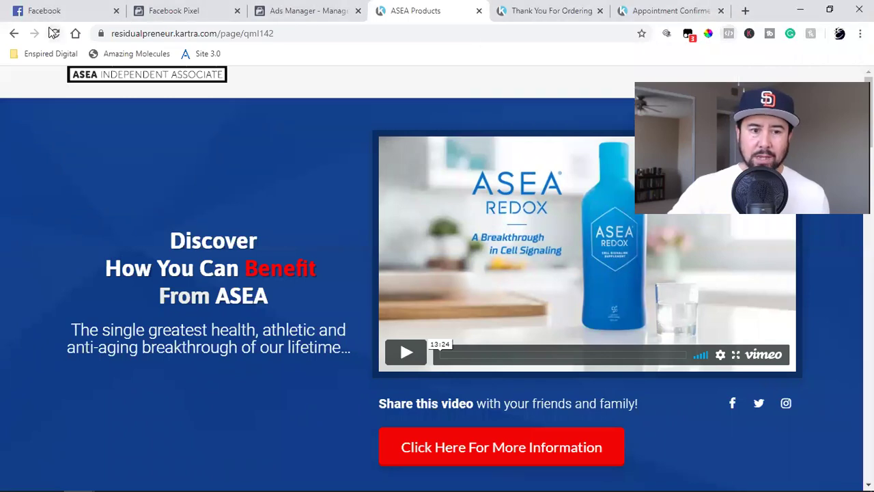
pyautogui.click(54, 33)
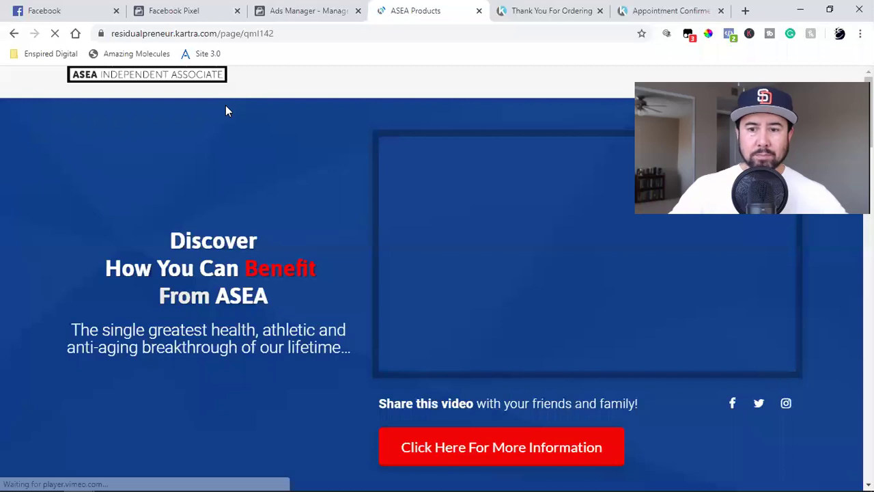
pyautogui.click(730, 34)
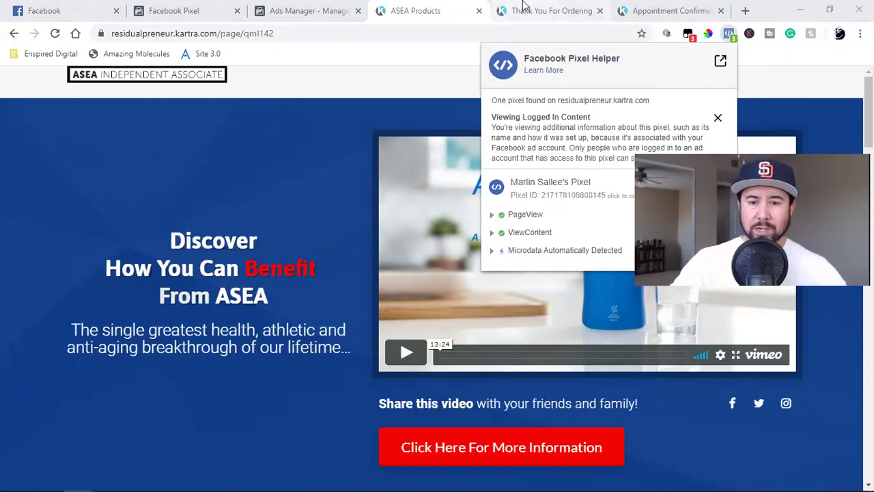
# Step: Return to the pixel overview in Facebook Events Manager and reload it to check the pixel's status
pyautogui.click(524, 6)
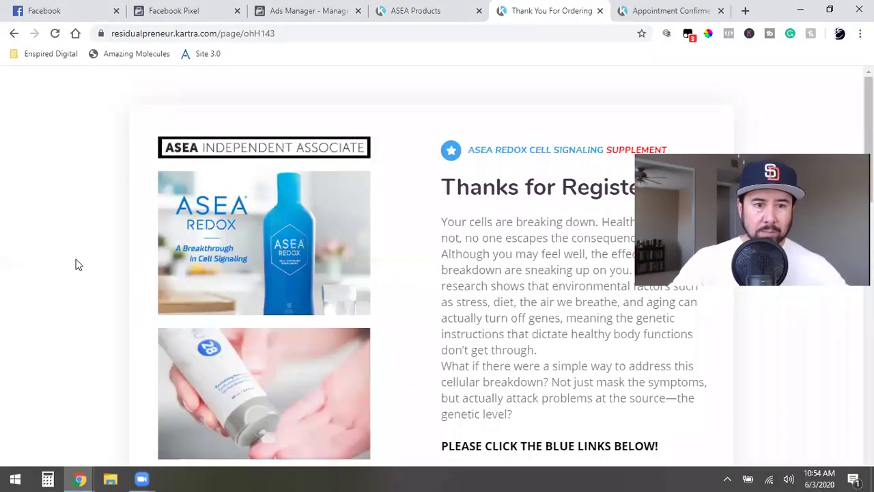
pyautogui.hotkey('ctrl', '2')
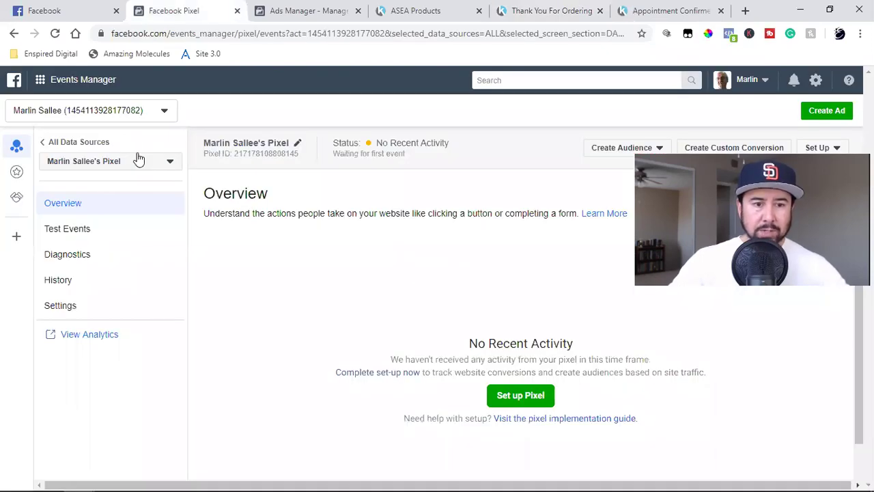
pyautogui.click(55, 33)
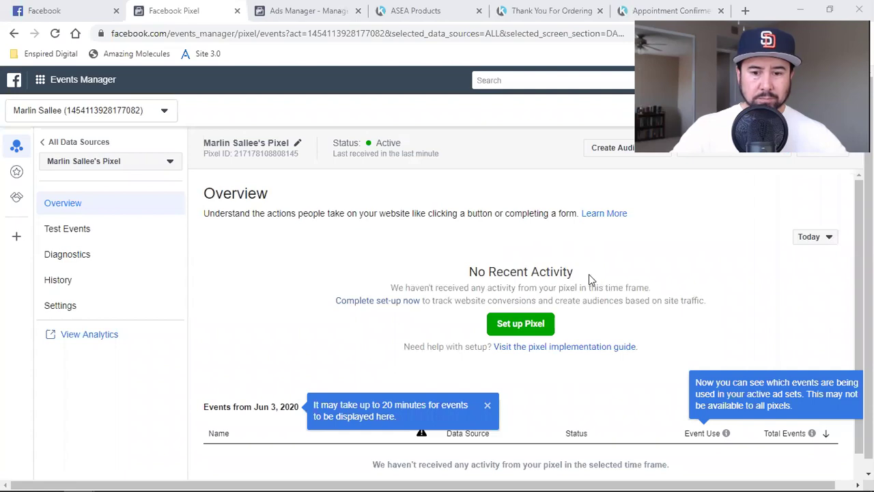
# Step: Start the pixel setup, choose to manually add the pixel code to the website, and copy the base code
pyautogui.click(530, 325)
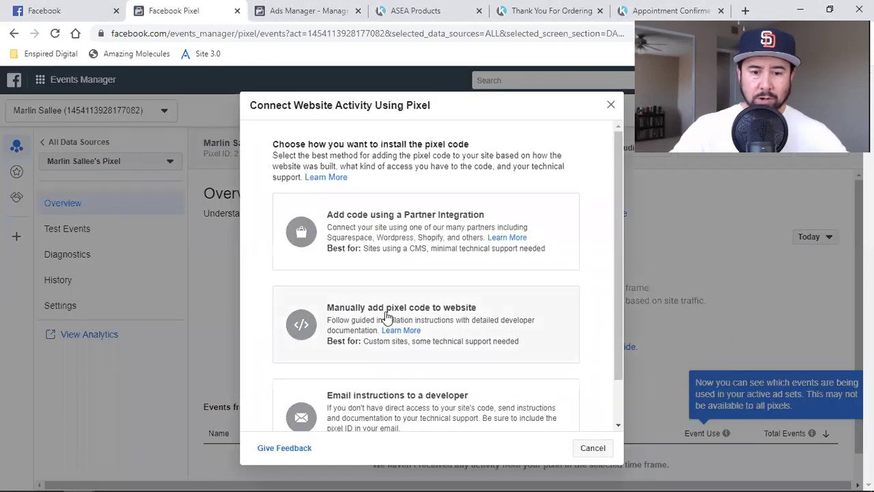
pyautogui.click(385, 316)
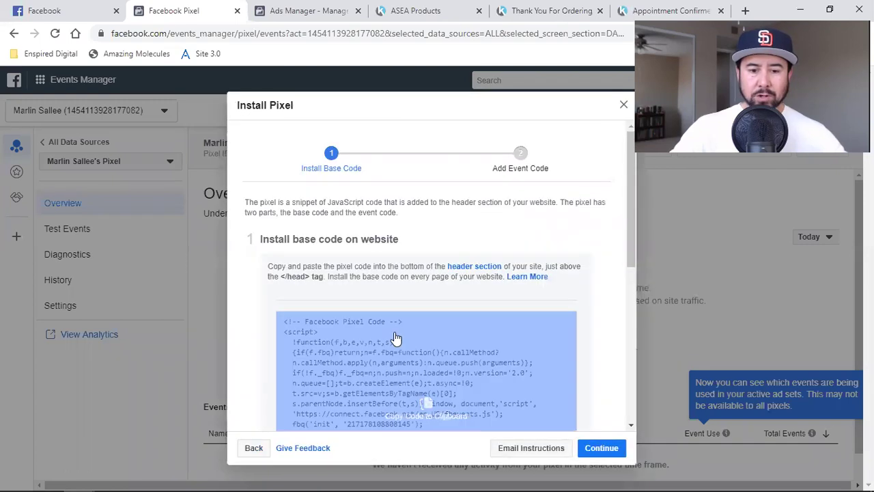
pyautogui.click(396, 340)
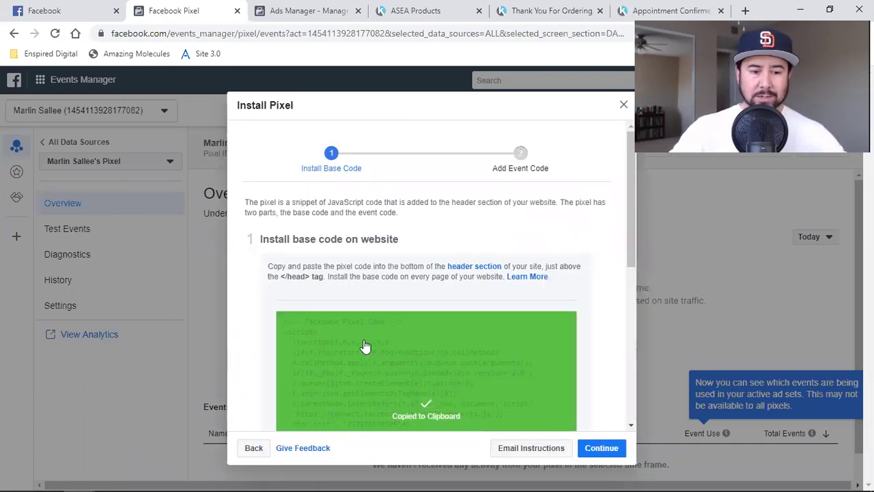
# Step: Switch to Kartra and open the ASEA Thank You For Ordering page for editing
pyautogui.moveTo(79, 482)
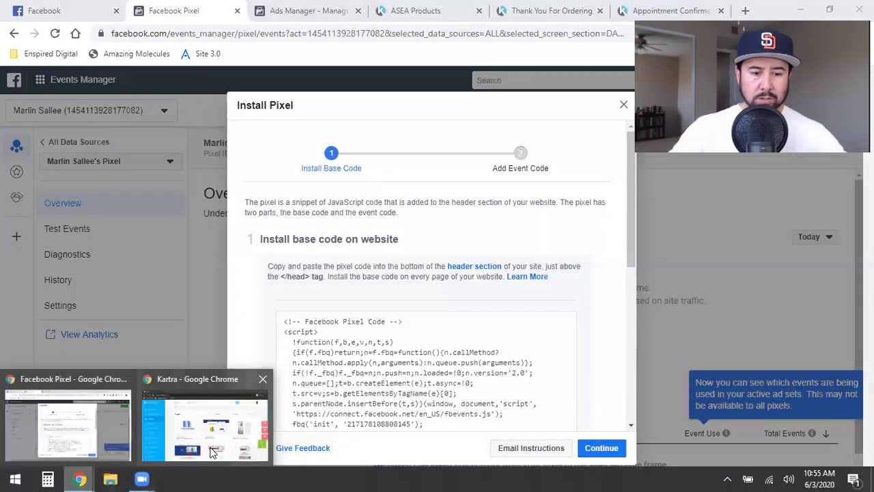
pyautogui.click(208, 430)
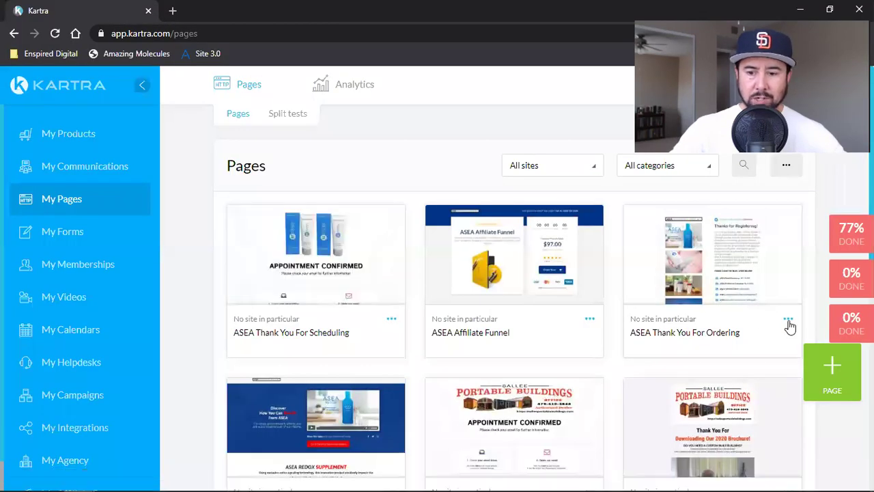
pyautogui.click(789, 319)
pyautogui.click(714, 308)
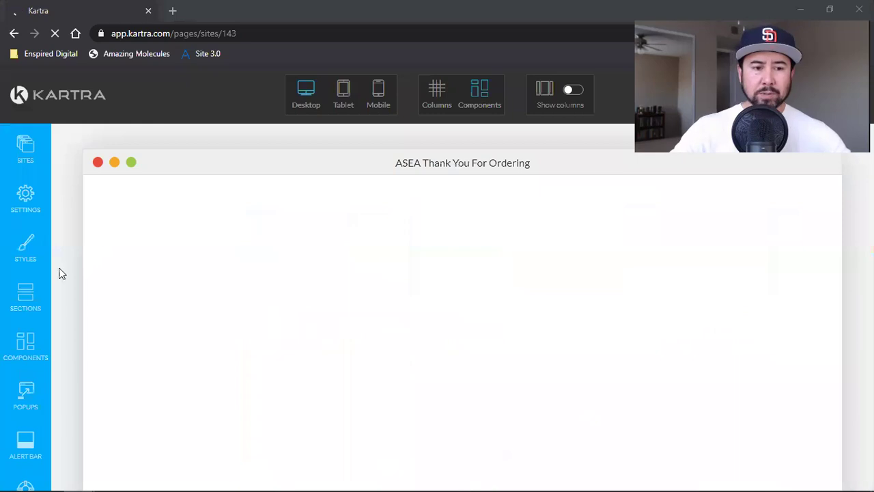
# Step: Open the Thank You For Ordering page's tracking code settings and paste the base code as the Facebook Ads tracking code
pyautogui.click(27, 200)
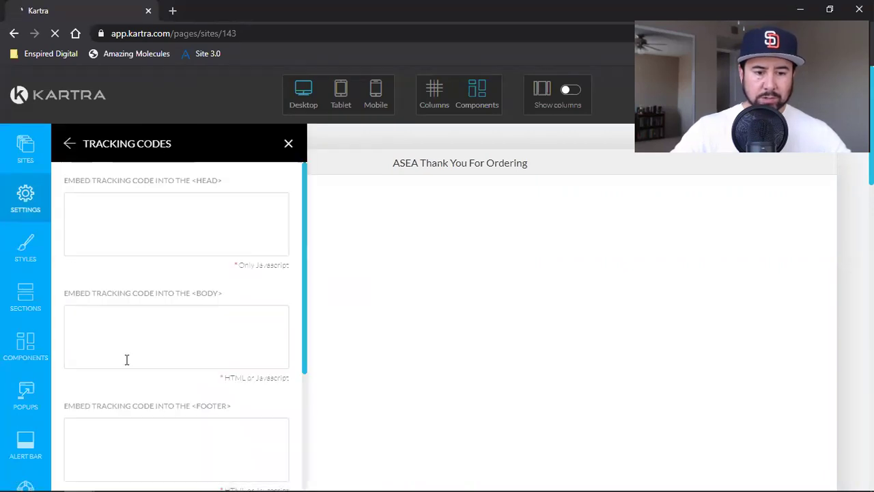
pyautogui.scroll(-3, 126, 360)
pyautogui.hotkey('ctrl', 'v')
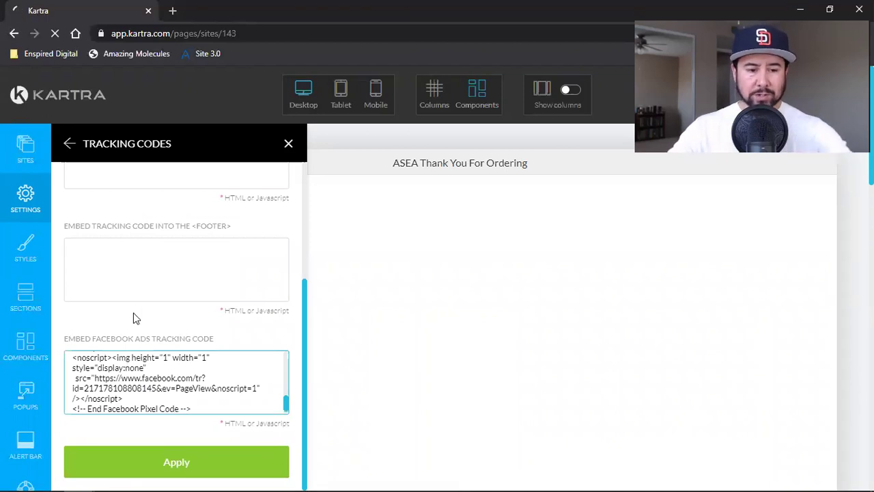
# Step: Go back to Facebook Events Manager, continue past the base code installation, and choose to manually add event code
pyautogui.moveTo(80, 479)
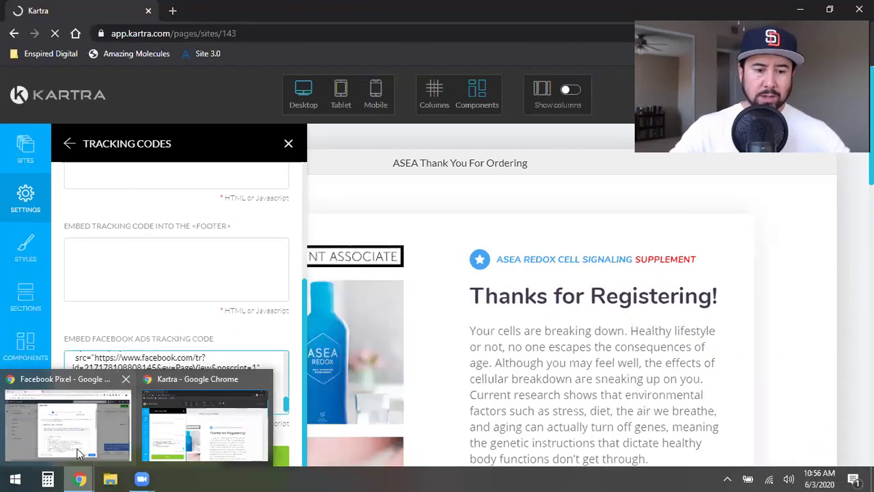
pyautogui.click(79, 453)
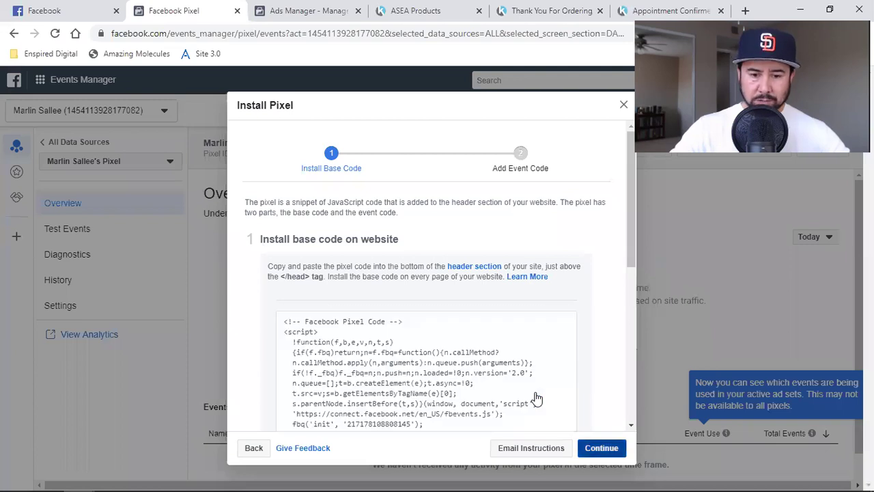
pyautogui.press('Return')
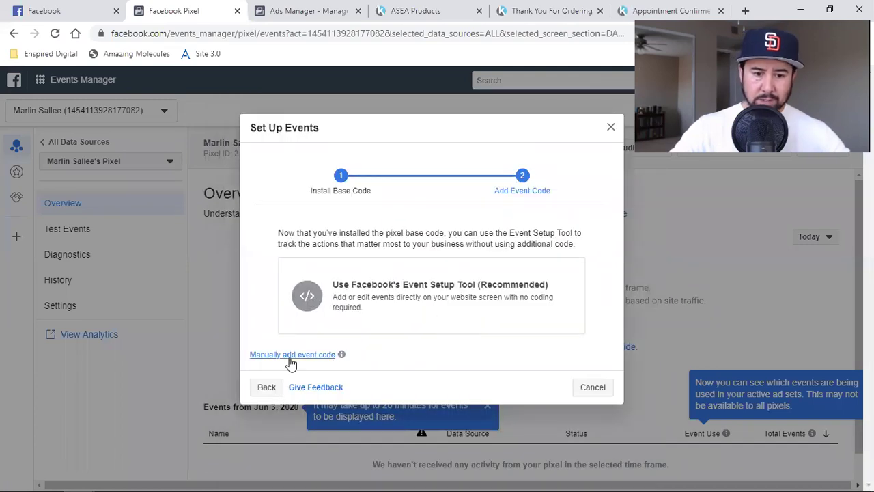
pyautogui.click(290, 358)
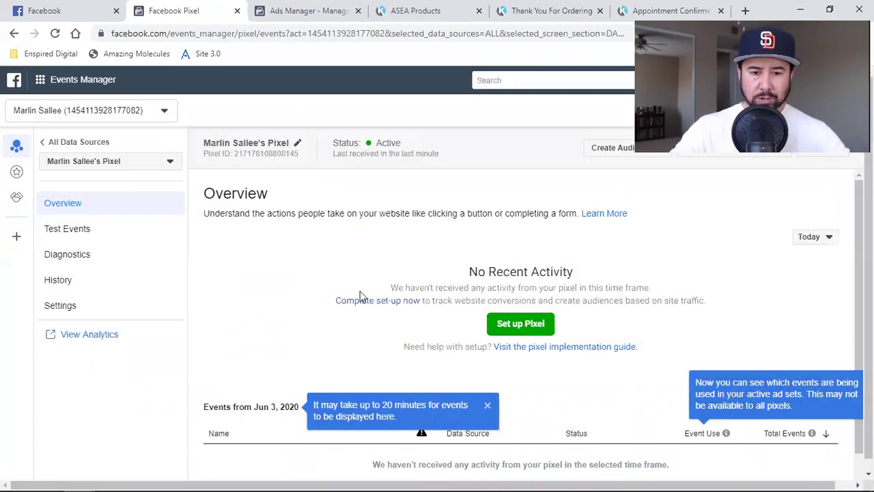
# Step: Open the event code list and look through the standard events offered for the Ecommerce and Retail category
pyautogui.click(360, 297)
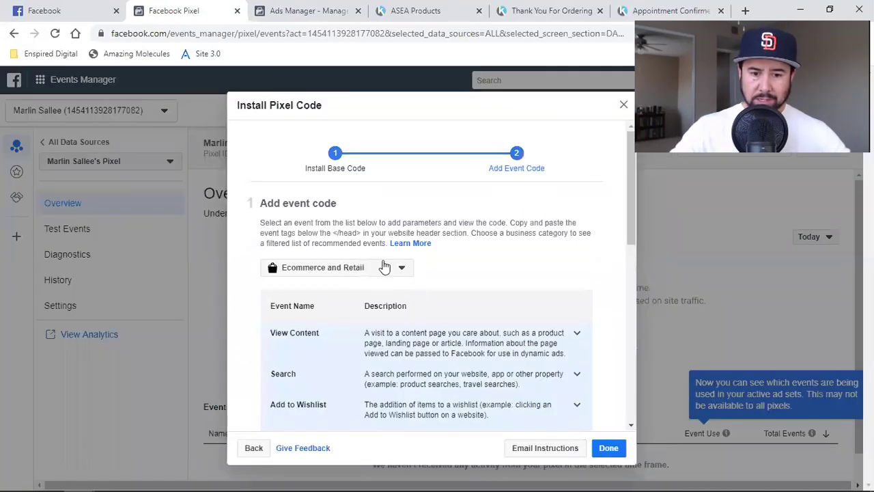
pyautogui.scroll(-4, 477, 309)
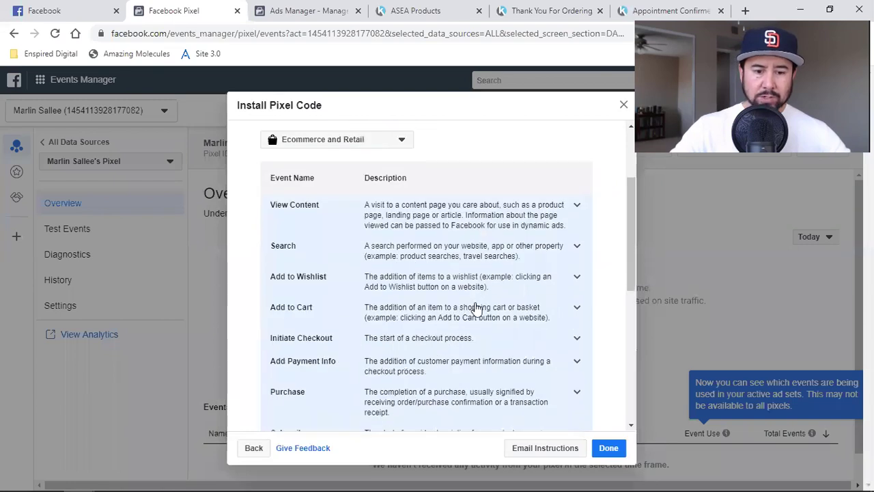
pyautogui.scroll(-2, 477, 309)
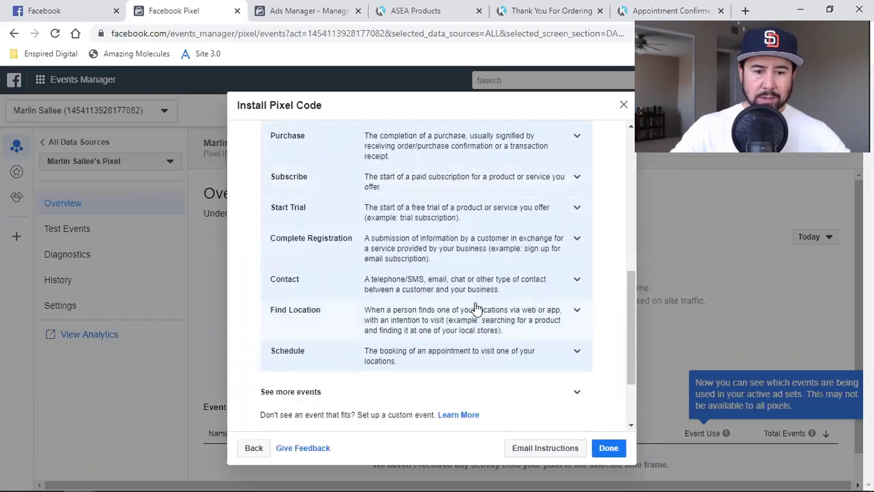
pyautogui.scroll(2, 477, 309)
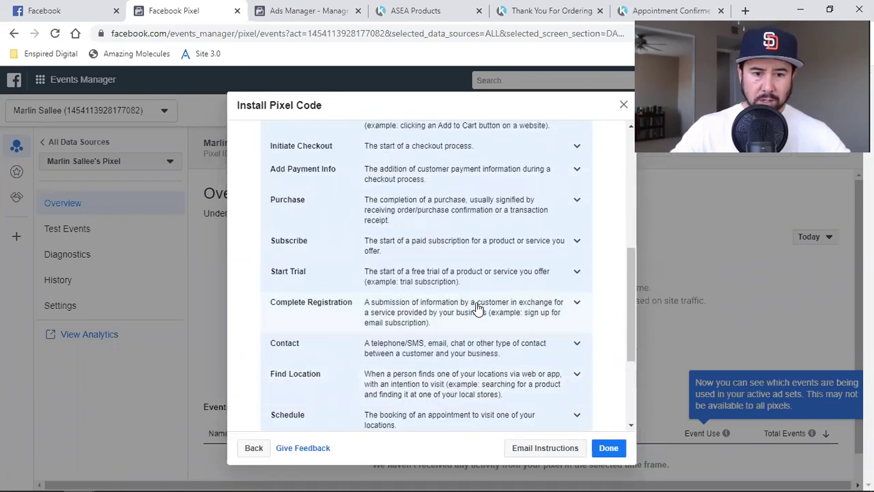
pyautogui.scroll(2, 477, 309)
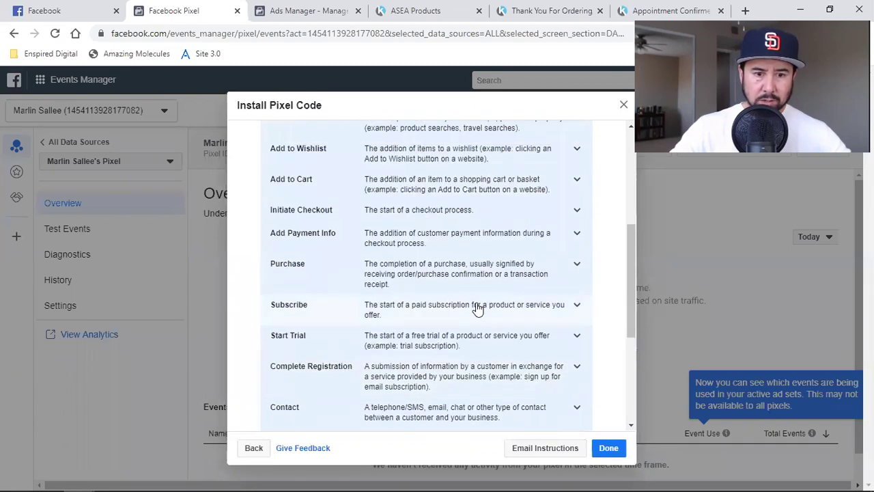
pyautogui.scroll(2, 477, 309)
pyautogui.scroll(2, 477, 308)
pyautogui.scroll(-4, 477, 306)
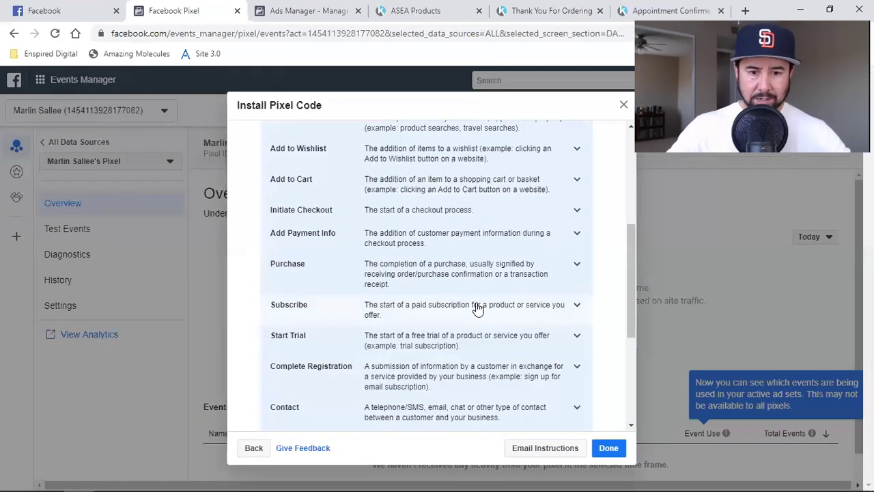
pyautogui.scroll(2, 477, 309)
pyautogui.scroll(2, 476, 308)
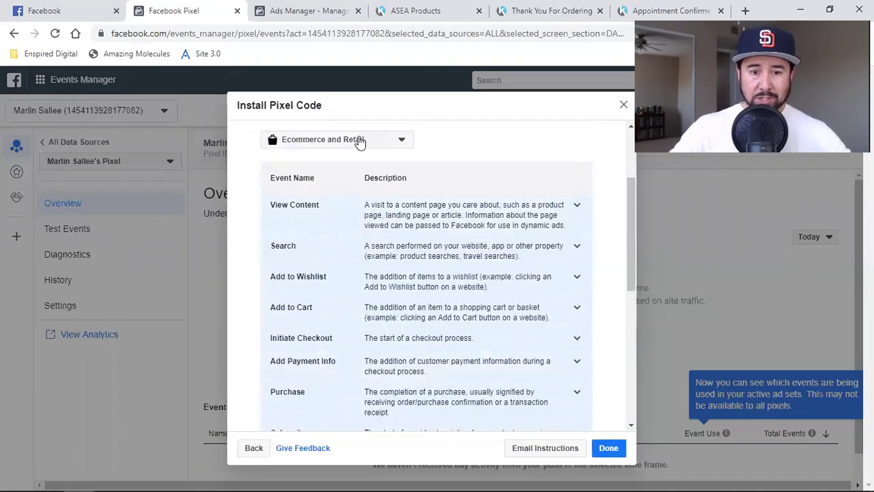
# Step: Change the business category for the event list to Other Business Category
pyautogui.click(360, 141)
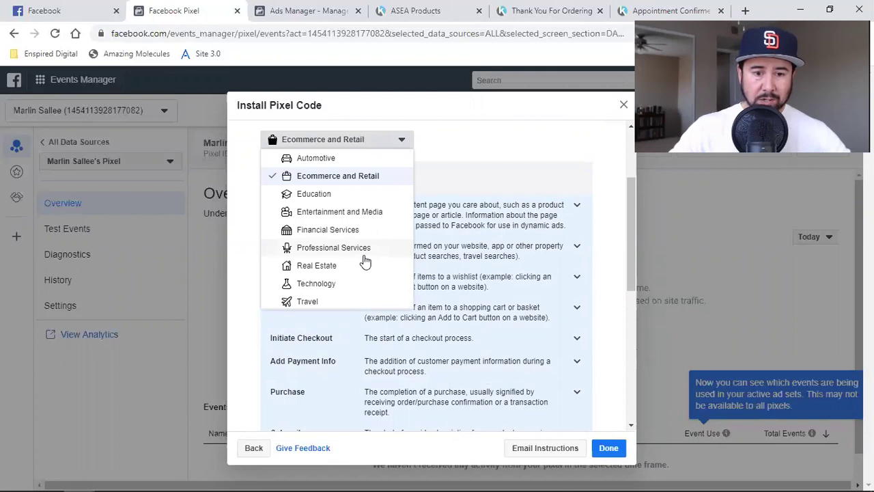
pyautogui.scroll(-1, 364, 262)
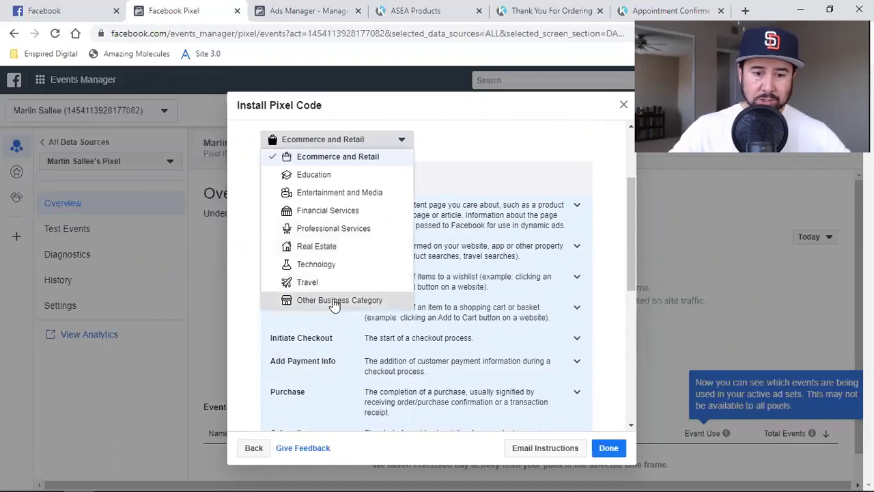
pyautogui.click(335, 301)
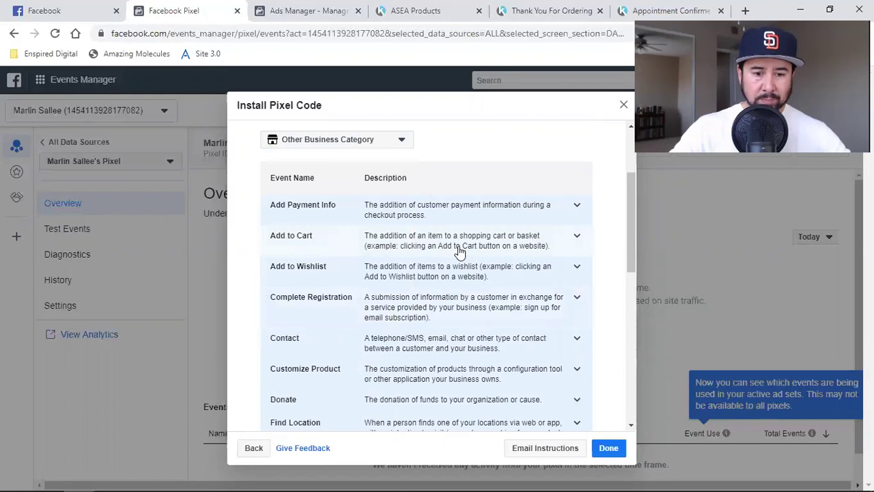
# Step: Expand the Lead event, turn off Send Event Parameters, and copy its page-load event code
pyautogui.scroll(-2, 459, 251)
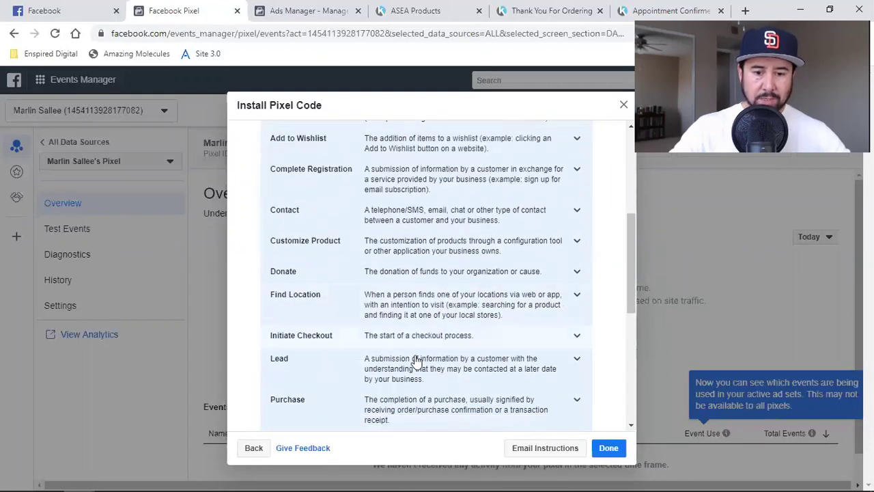
pyautogui.click(408, 367)
pyautogui.scroll(-2, 444, 253)
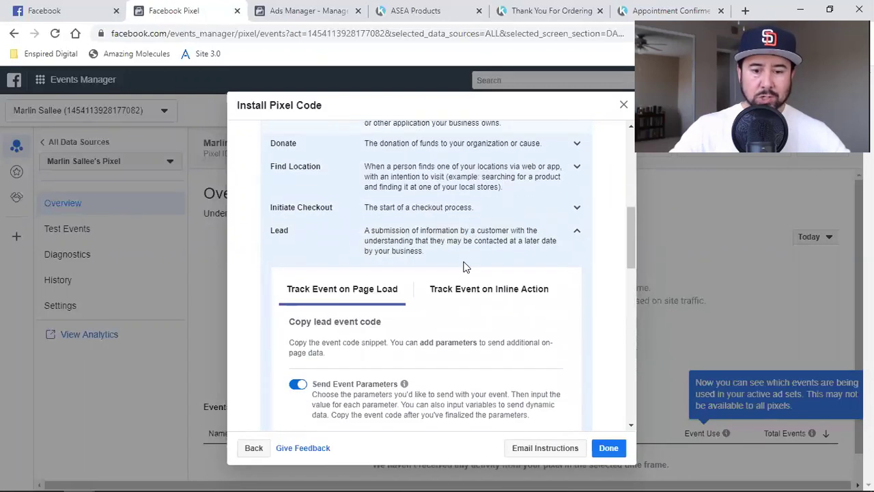
pyautogui.click(297, 386)
pyautogui.scroll(-1, 424, 229)
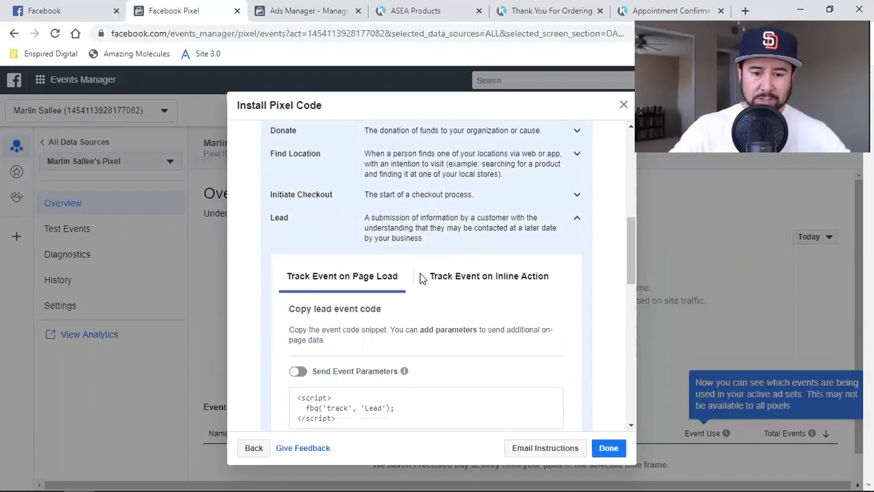
pyautogui.click(392, 358)
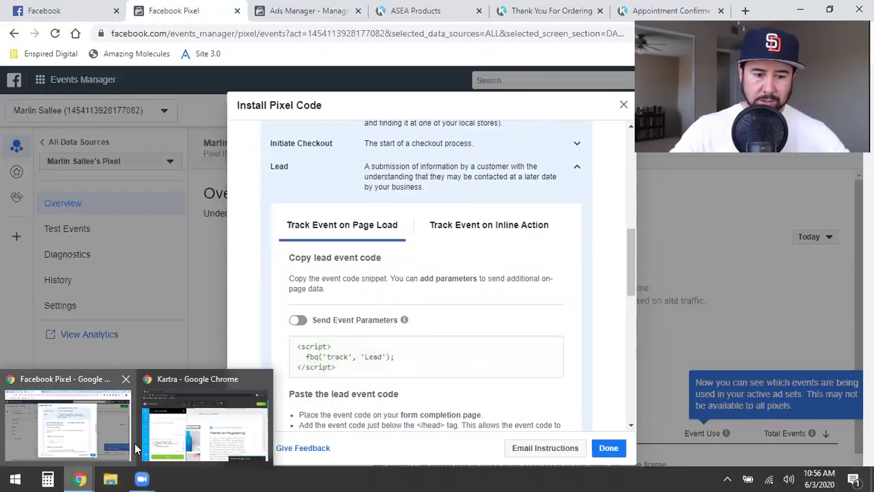
# Step: Switch to Kartra, paste the Lead event code below the base code in the Facebook Ads tracking code, and apply it
pyautogui.moveTo(80, 479)
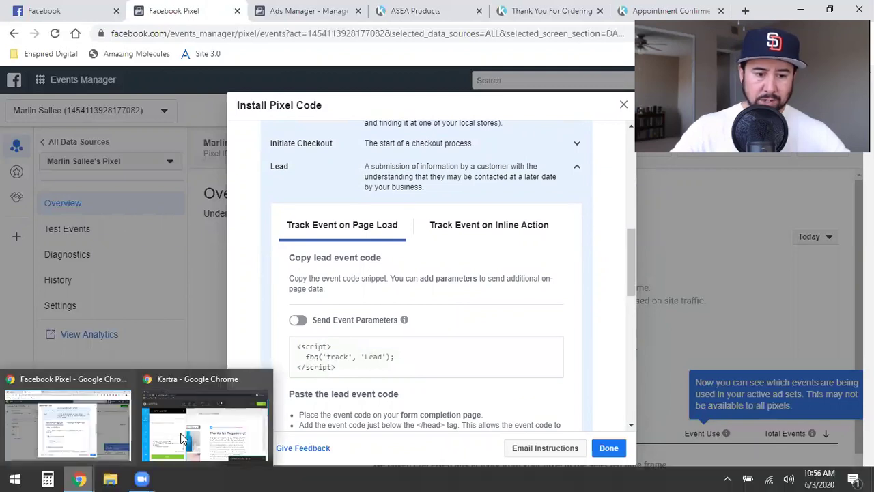
pyautogui.click(181, 438)
pyautogui.hotkey('ctrl', 'v')
pyautogui.click(159, 456)
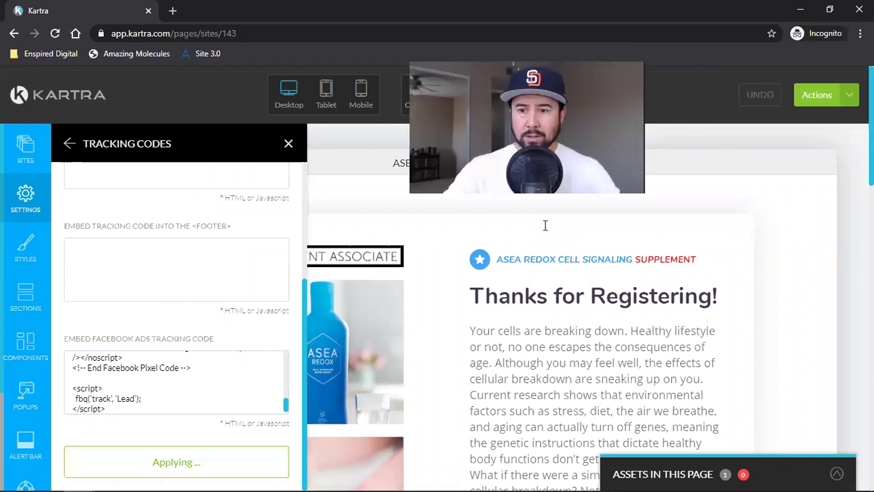
# Step: Publish the ASEA Thank You For Ordering page and exit the page editor to the dashboard
pyautogui.click(817, 94)
pyautogui.click(755, 150)
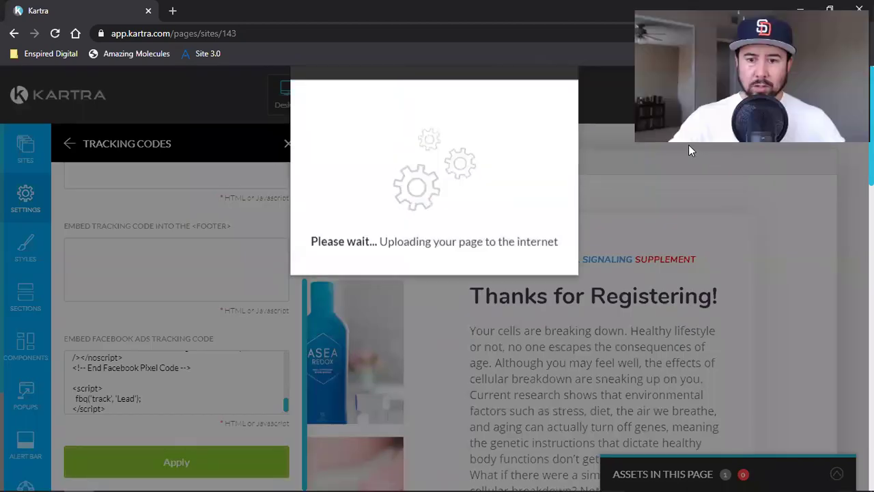
pyautogui.click(573, 79)
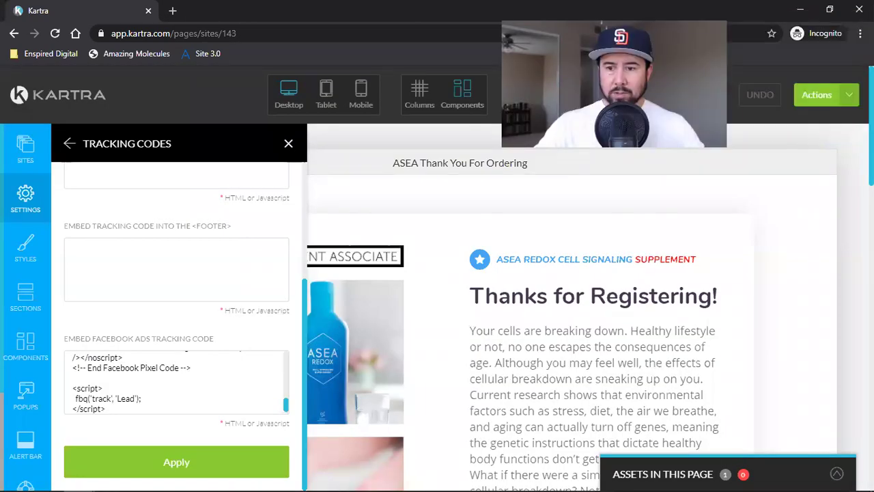
pyautogui.click(817, 94)
pyautogui.click(760, 210)
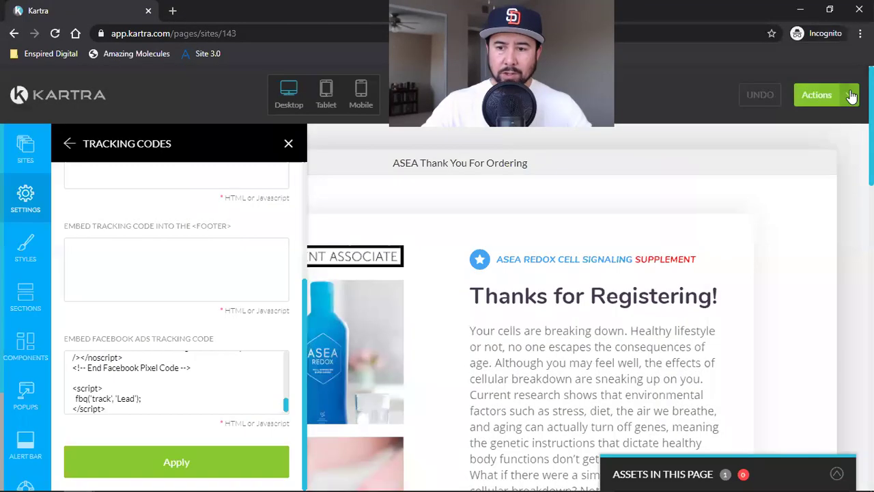
pyautogui.click(823, 94)
pyautogui.click(747, 227)
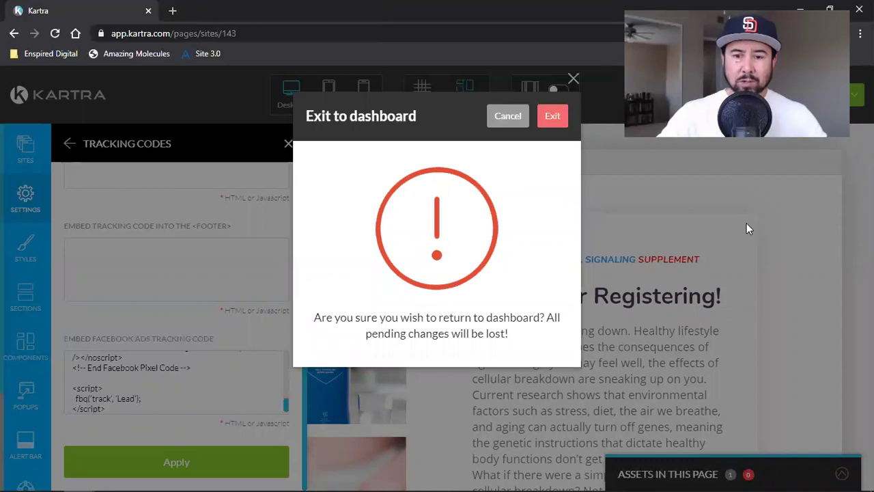
pyautogui.click(552, 119)
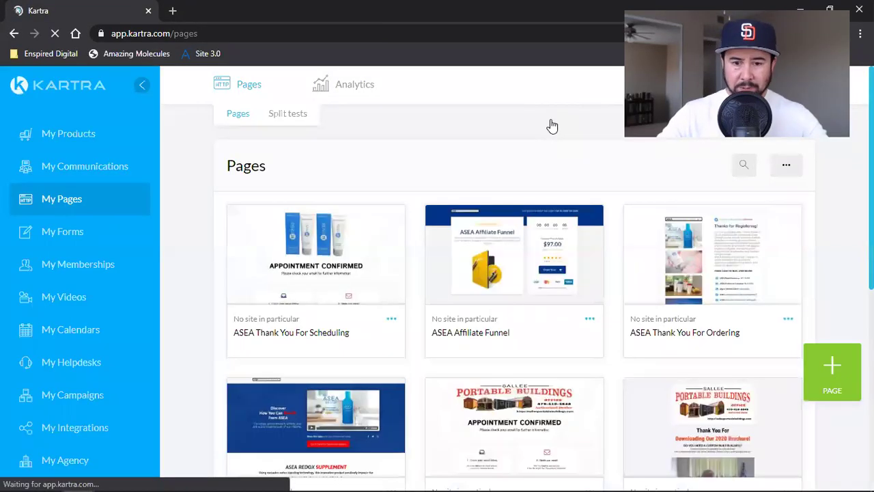
# Step: Switch to the live Thank You For Ordering page, reload it, and check its pixel events with Facebook Pixel Helper
pyautogui.moveTo(103, 478)
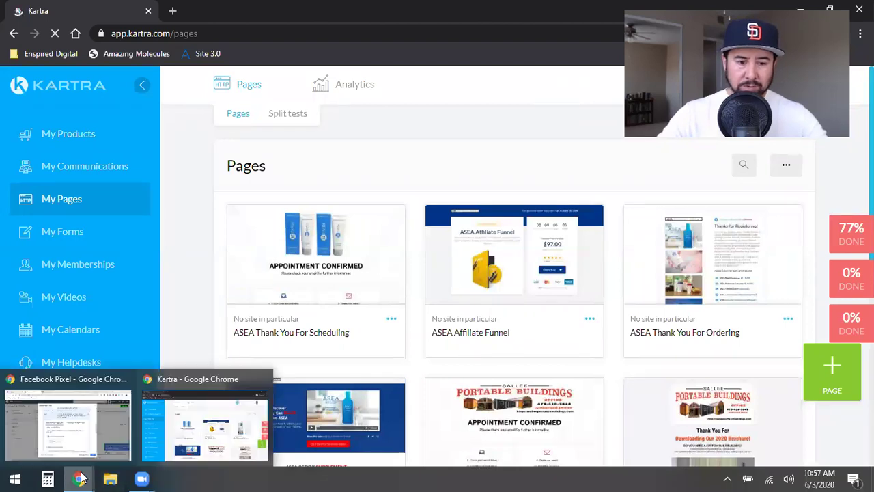
pyautogui.click(73, 415)
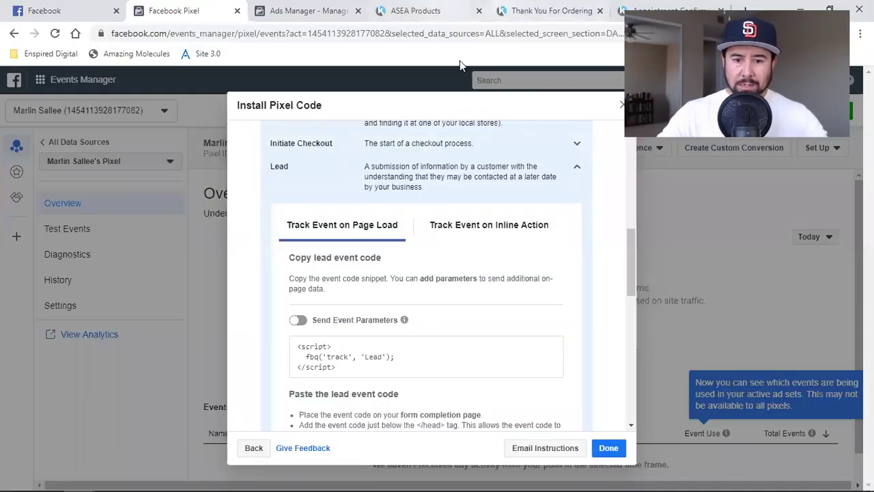
pyautogui.click(423, 11)
pyautogui.click(554, 9)
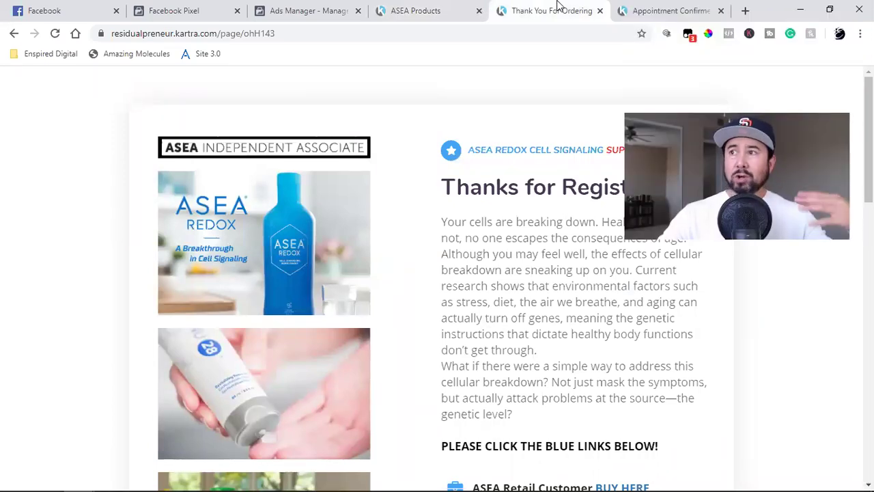
pyautogui.click(693, 6)
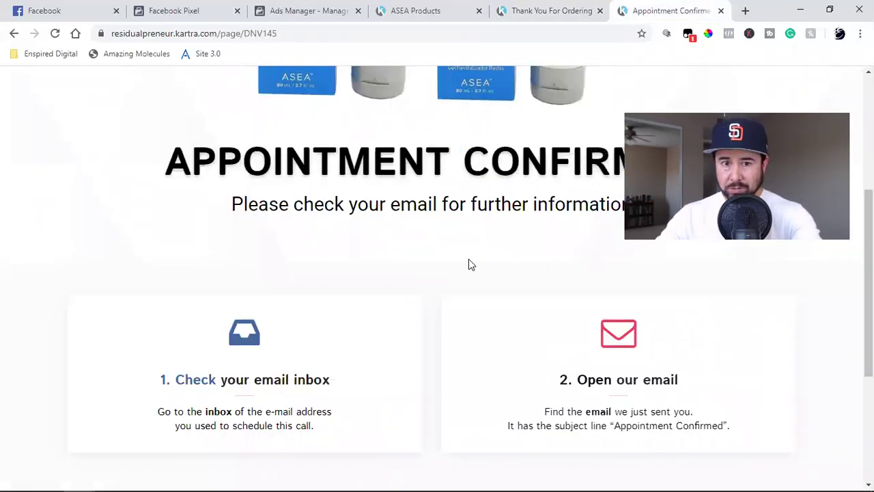
pyautogui.click(533, 10)
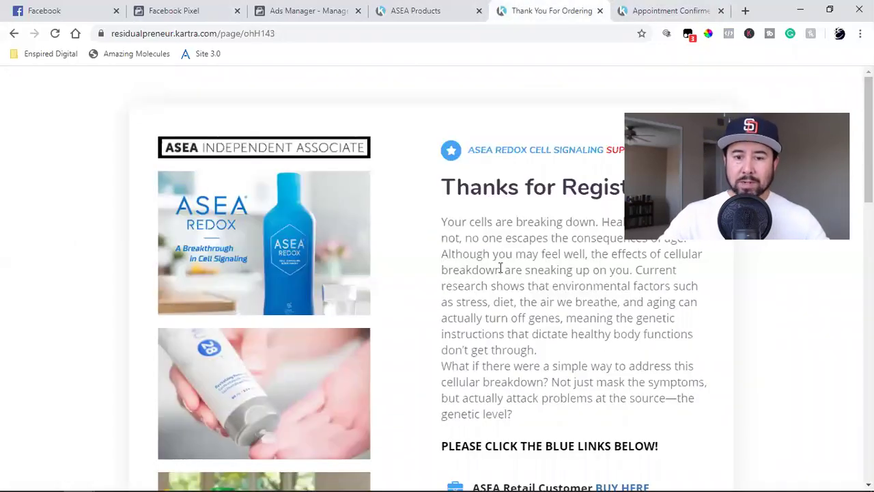
pyautogui.click(730, 34)
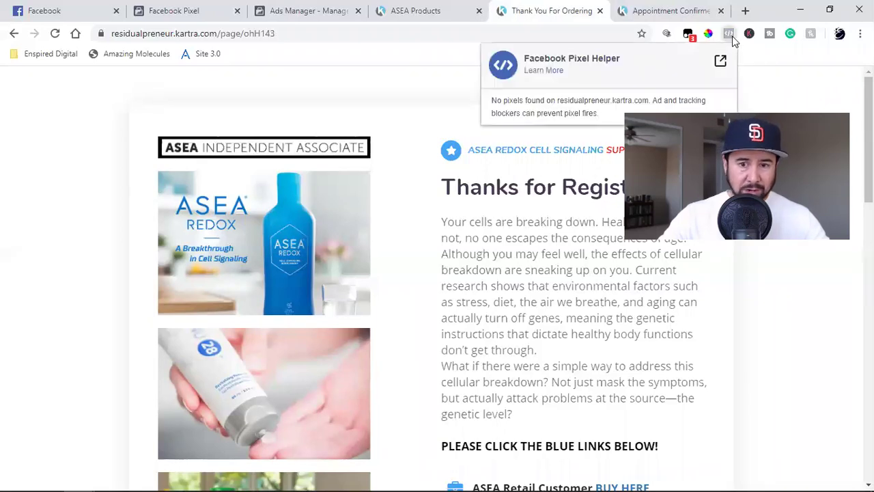
pyautogui.click(55, 34)
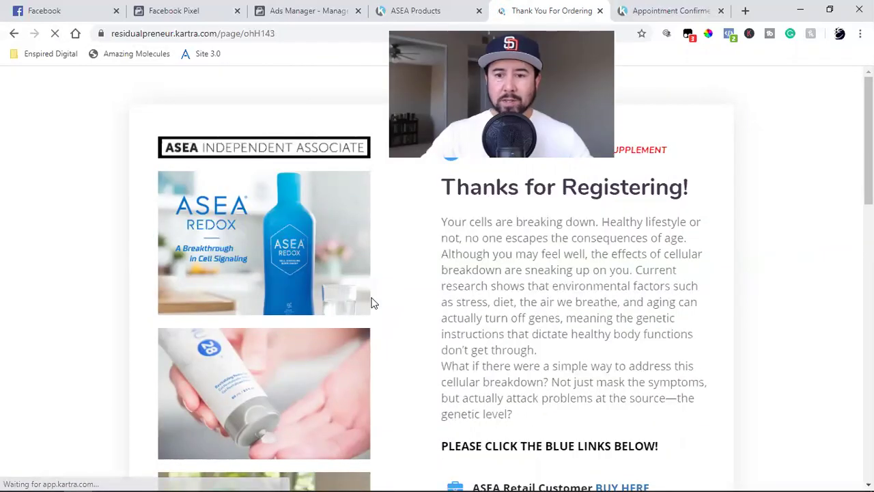
pyautogui.click(729, 34)
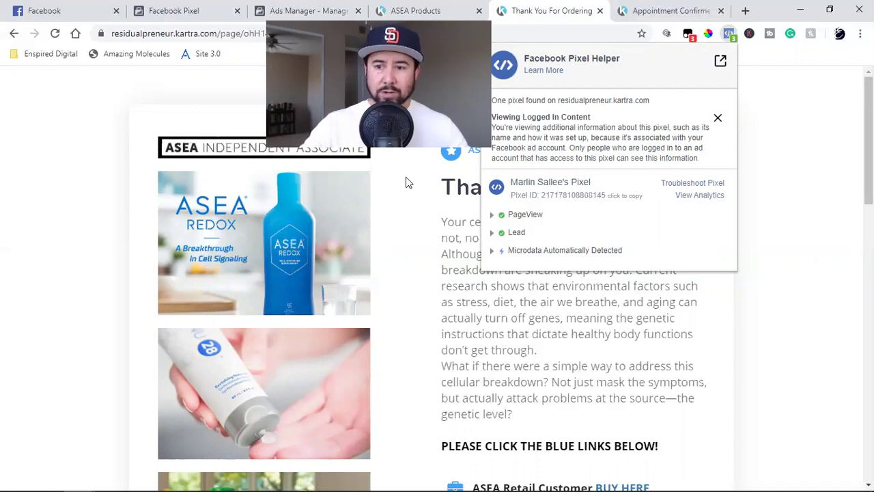
pyautogui.click(459, 438)
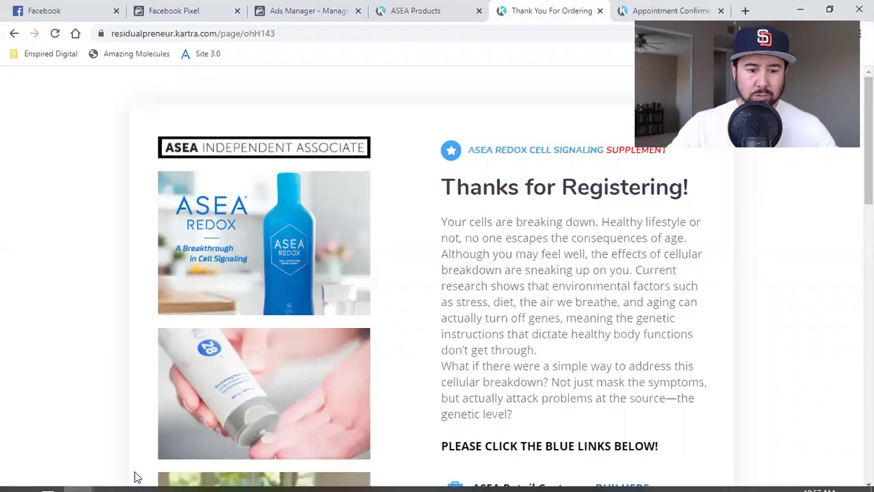
# Step: Switch to Kartra, open the ASEA Thank You For Scheduling page for editing, and open its tracking code settings
pyautogui.moveTo(79, 479)
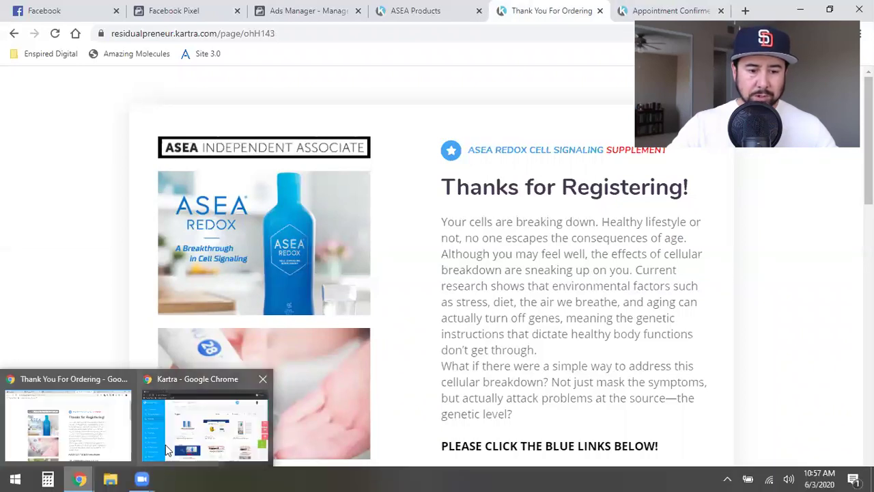
pyautogui.click(192, 402)
pyautogui.click(393, 319)
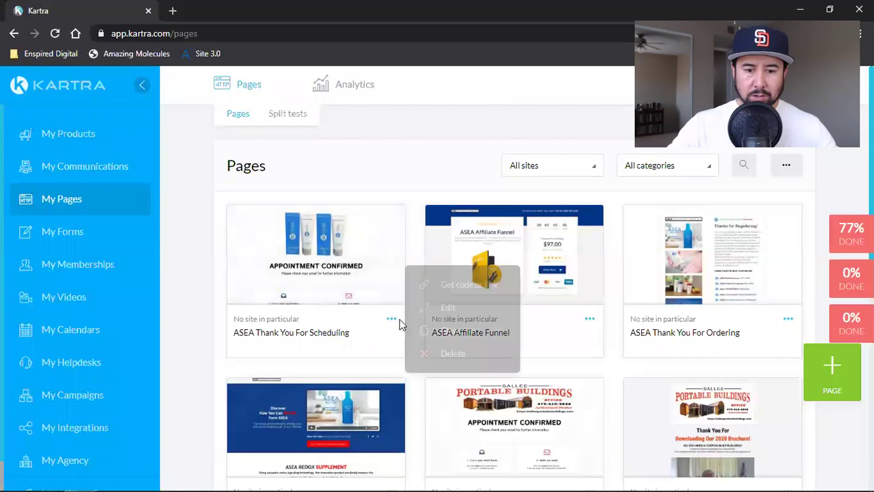
pyautogui.click(449, 307)
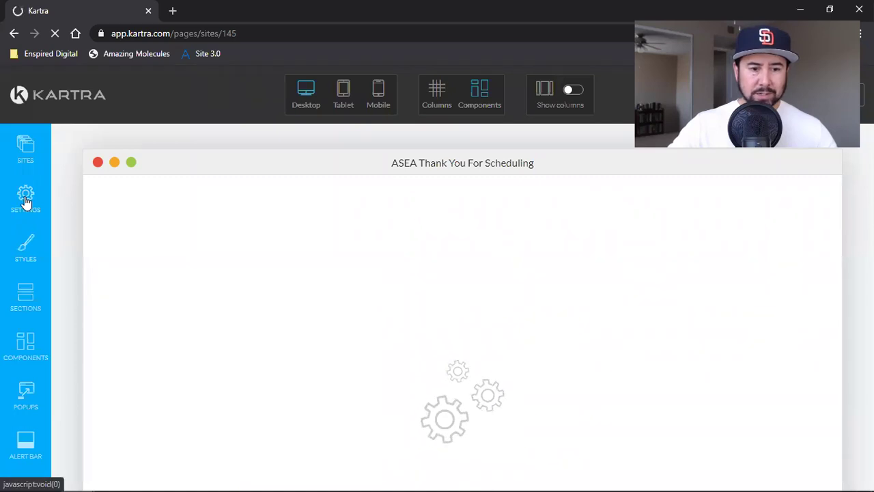
pyautogui.click(25, 198)
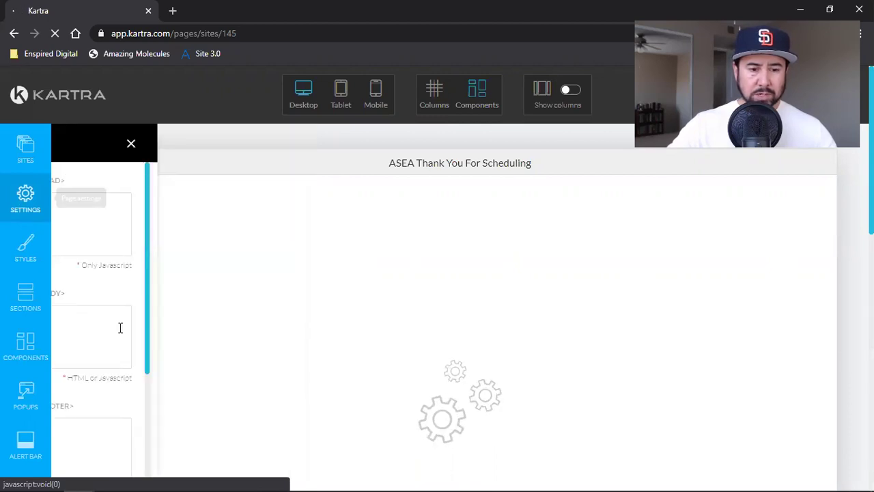
pyautogui.scroll(-1, 121, 328)
pyautogui.moveTo(79, 478)
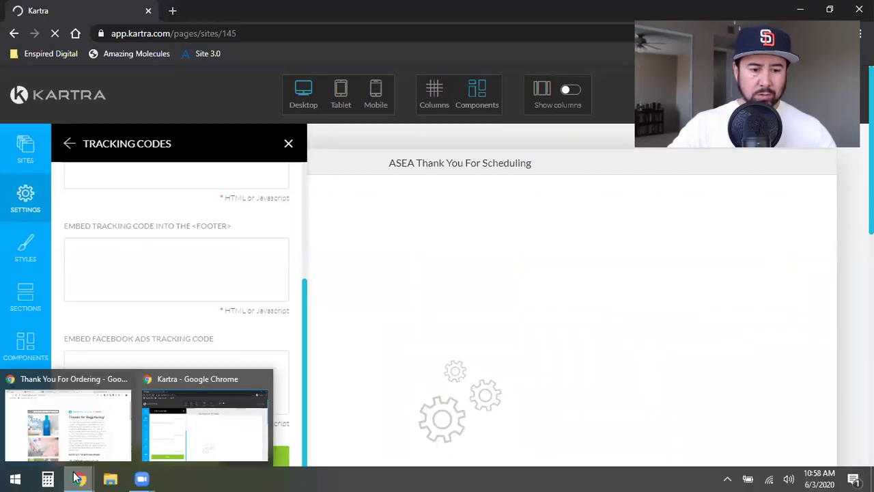
# Step: Switch to Facebook Events Manager, start the manual pixel code installation again, copy the base code, and continue to the event setup
pyautogui.click(87, 435)
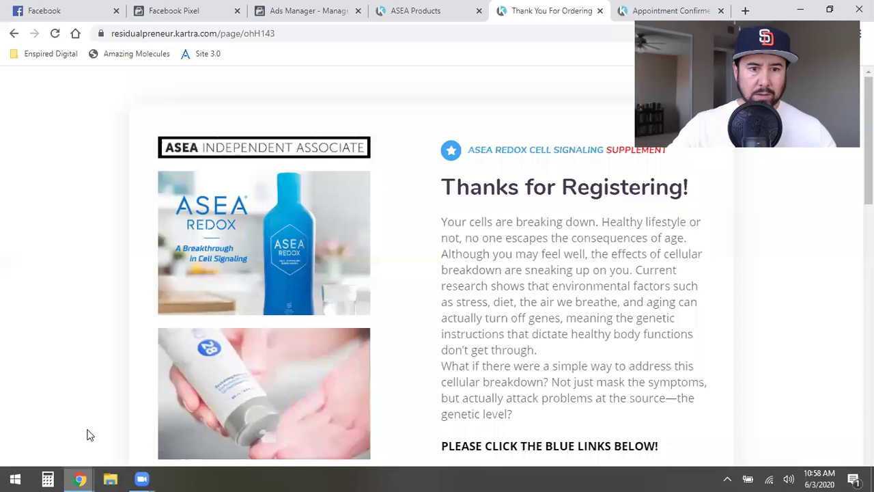
pyautogui.click(203, 8)
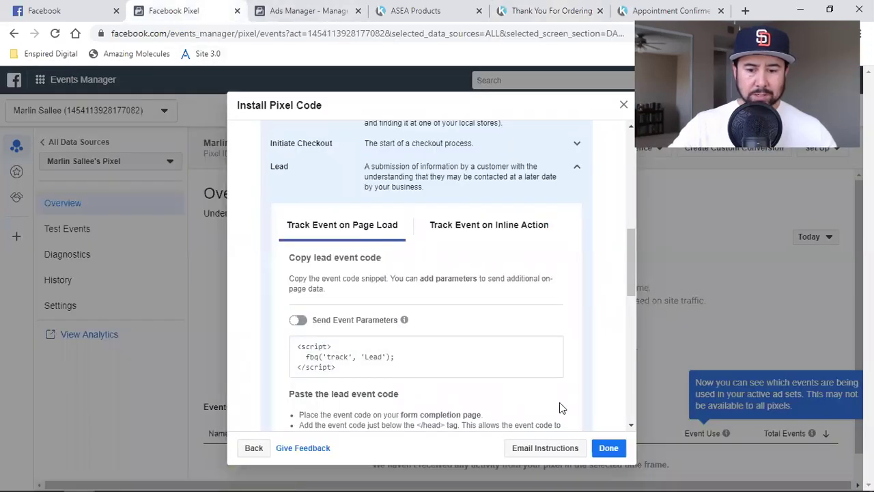
pyautogui.press('Escape')
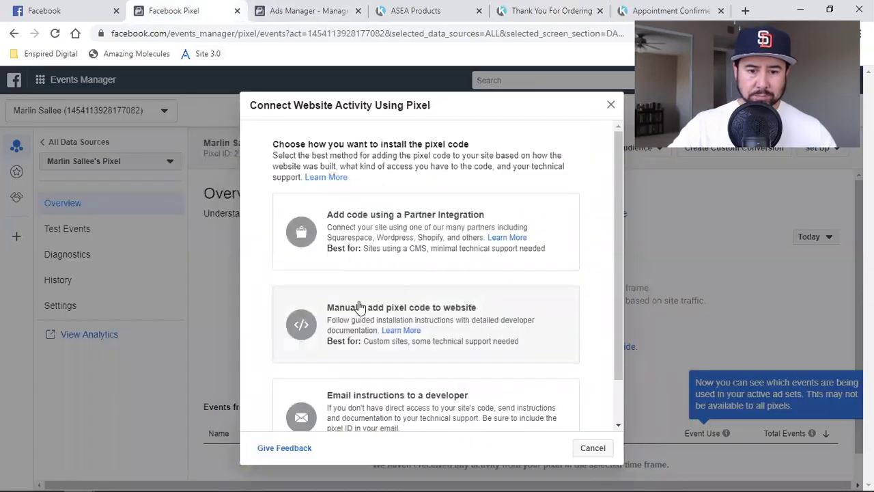
pyautogui.click(354, 309)
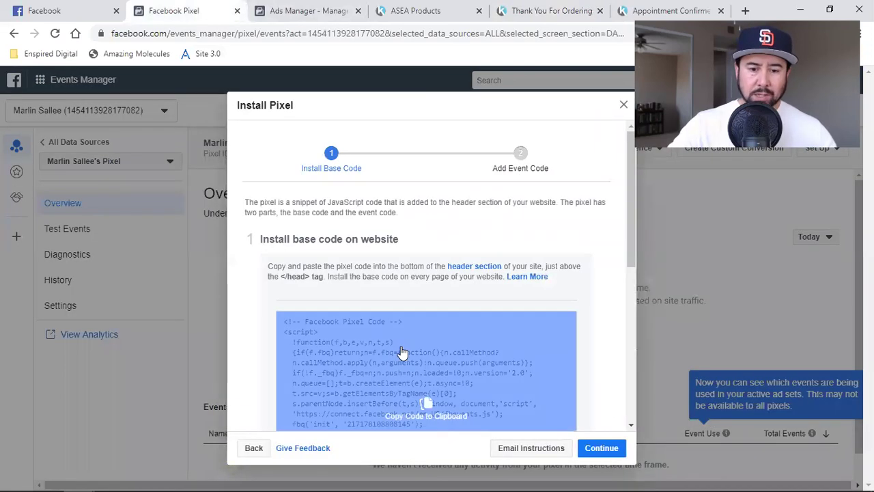
pyautogui.click(400, 353)
pyautogui.click(595, 448)
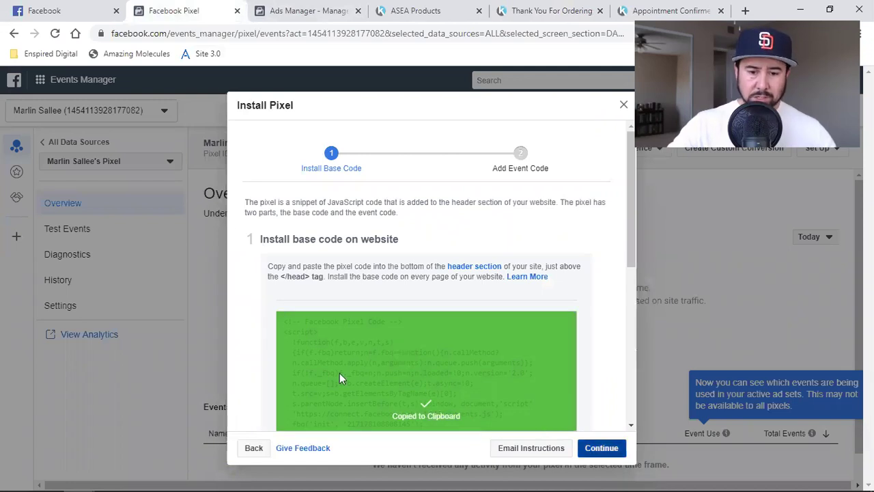
# Step: Switch to Kartra and paste the base code into the Facebook Ads tracking code of the ASEA Thank You For Scheduling page
pyautogui.moveTo(127, 482)
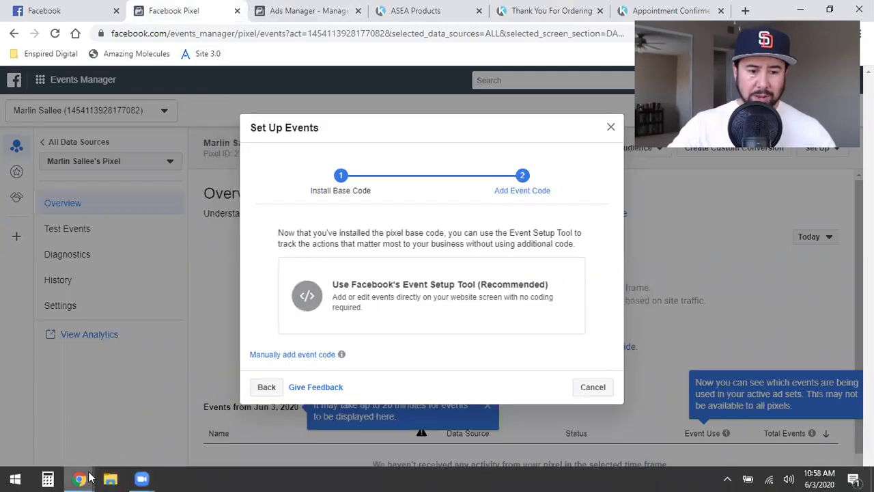
pyautogui.moveTo(89, 478)
pyautogui.click(205, 427)
pyautogui.click(194, 393)
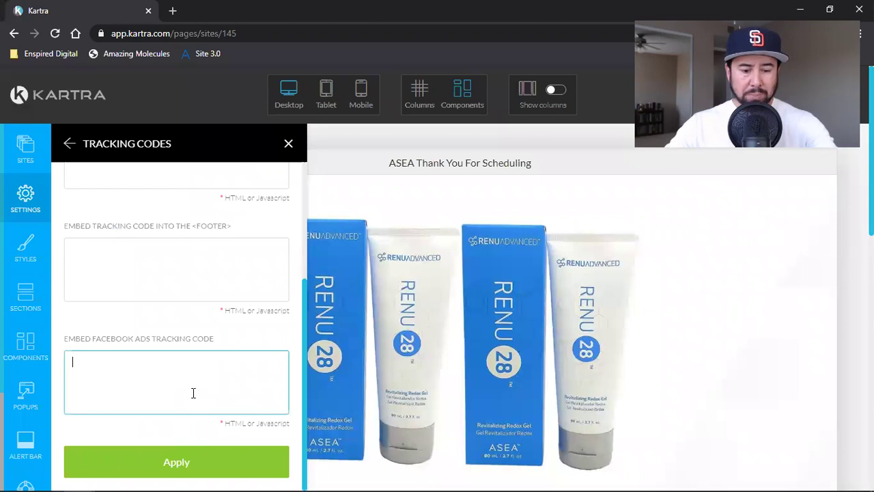
pyautogui.hotkey('ctrl', 'v')
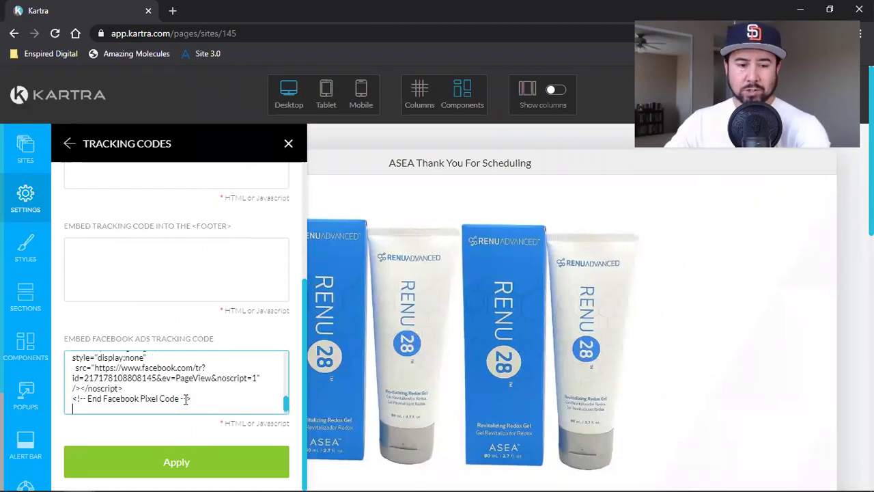
# Step: Switch to Facebook Events Manager, choose to add event code manually, and copy the Schedule event code for tracking on page load
pyautogui.moveTo(80, 478)
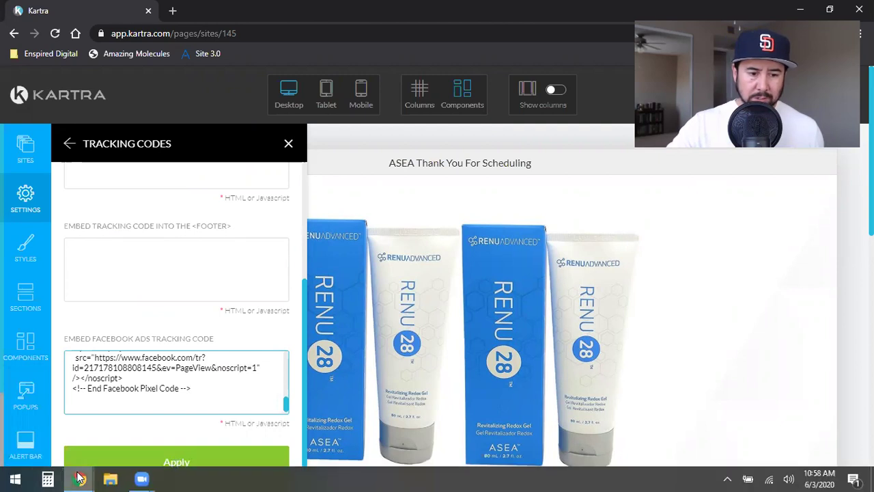
pyautogui.click(58, 438)
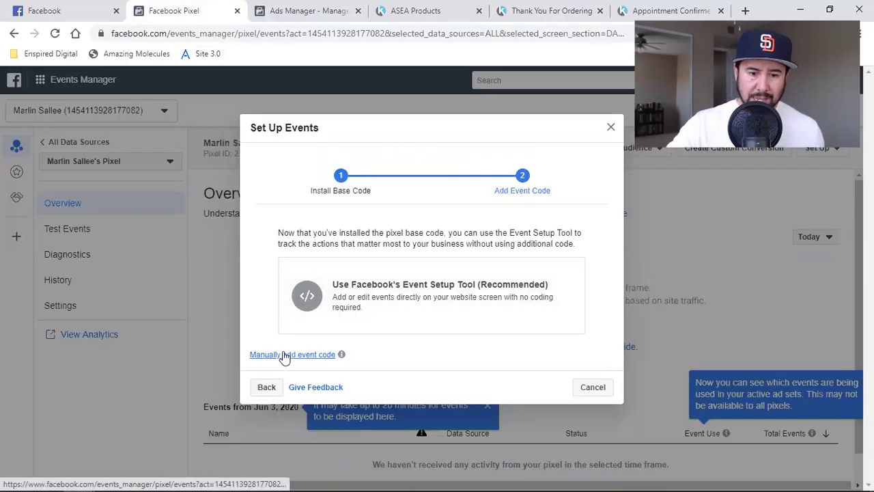
pyautogui.click(284, 355)
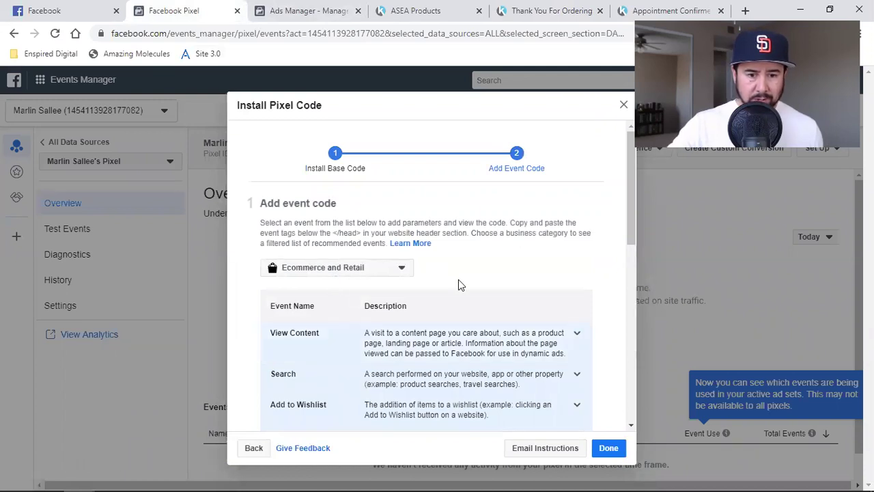
pyautogui.scroll(-2, 456, 285)
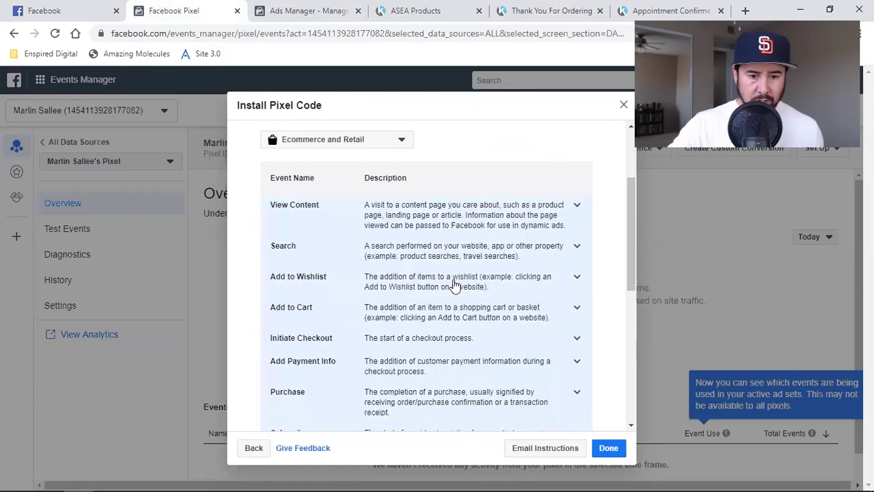
pyautogui.scroll(-1, 455, 285)
pyautogui.scroll(-2, 455, 285)
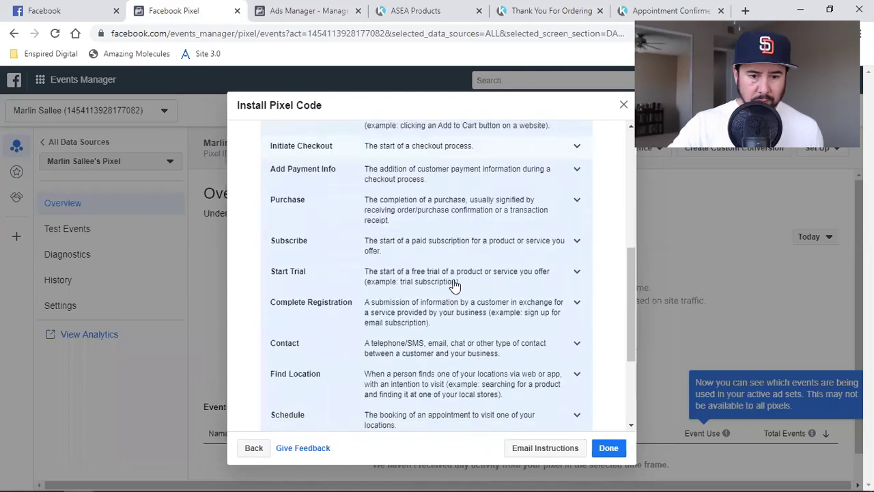
pyautogui.scroll(-1, 456, 285)
pyautogui.scroll(-1, 456, 285)
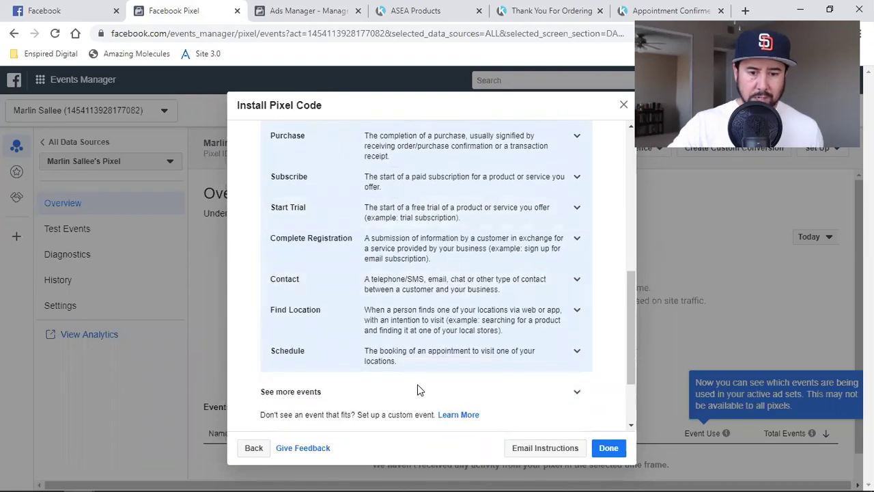
pyautogui.click(431, 350)
pyautogui.scroll(-2, 382, 307)
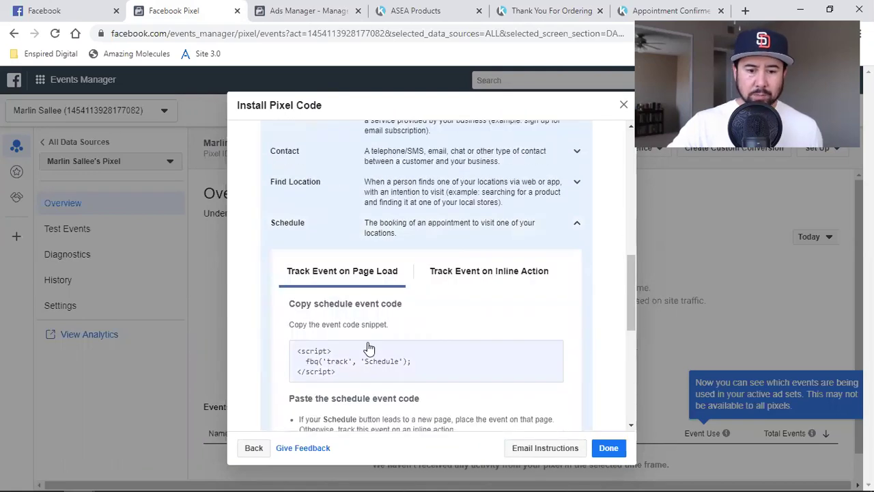
pyautogui.click(426, 361)
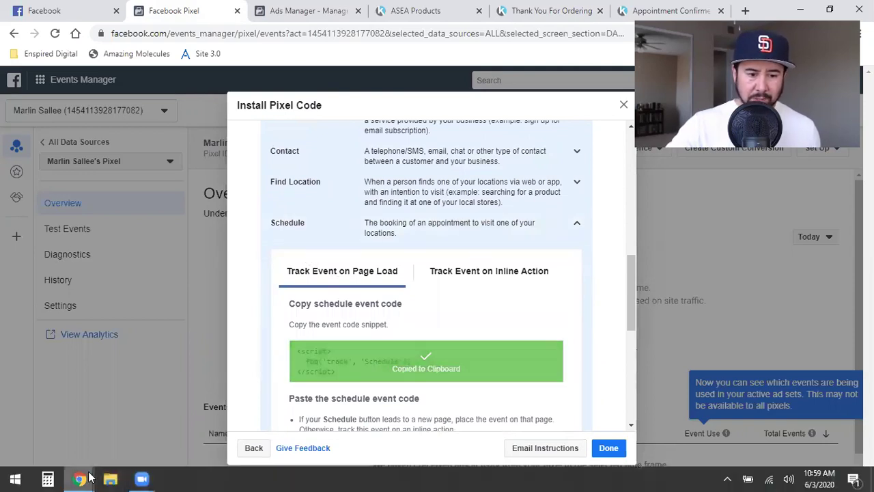
# Step: Switch to Kartra, paste the Schedule event code below the base code in the Facebook Ads tracking code, and apply it
pyautogui.moveTo(80, 479)
pyautogui.click(217, 409)
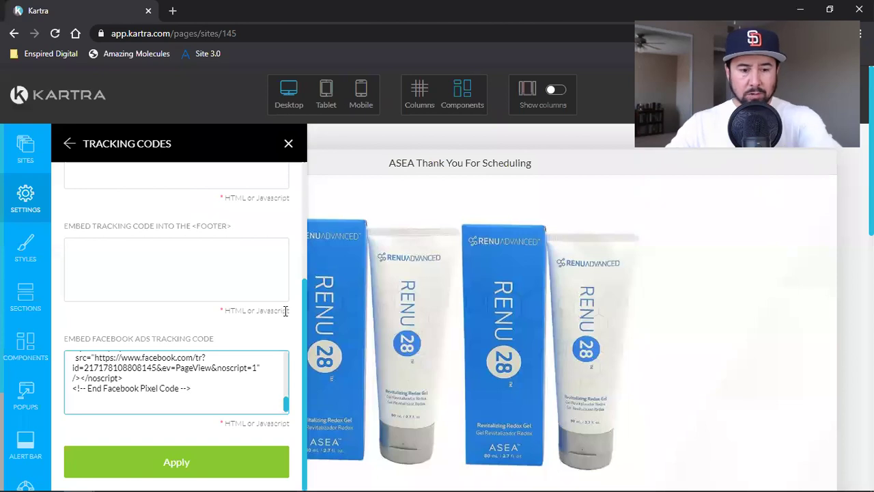
pyautogui.click(180, 410)
pyautogui.hotkey('ctrl', 'v')
pyautogui.click(147, 462)
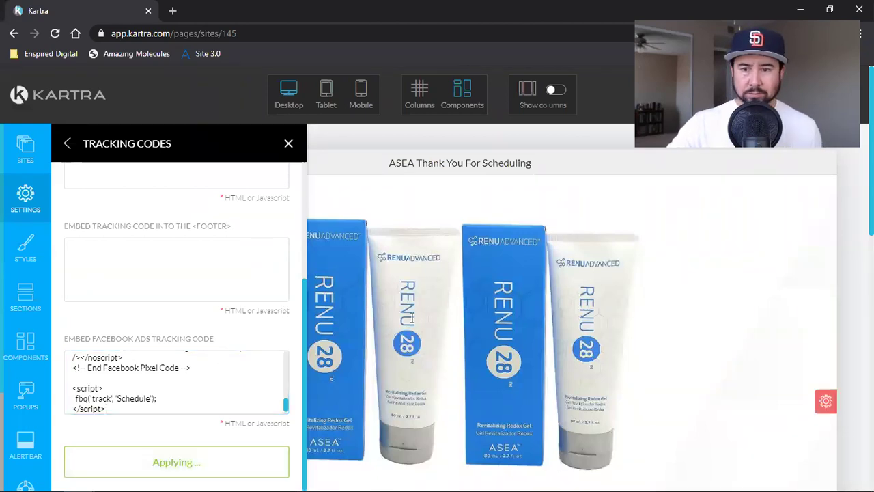
# Step: Save the progress of the ASEA Thank You For Scheduling page and publish it live
pyautogui.click(817, 95)
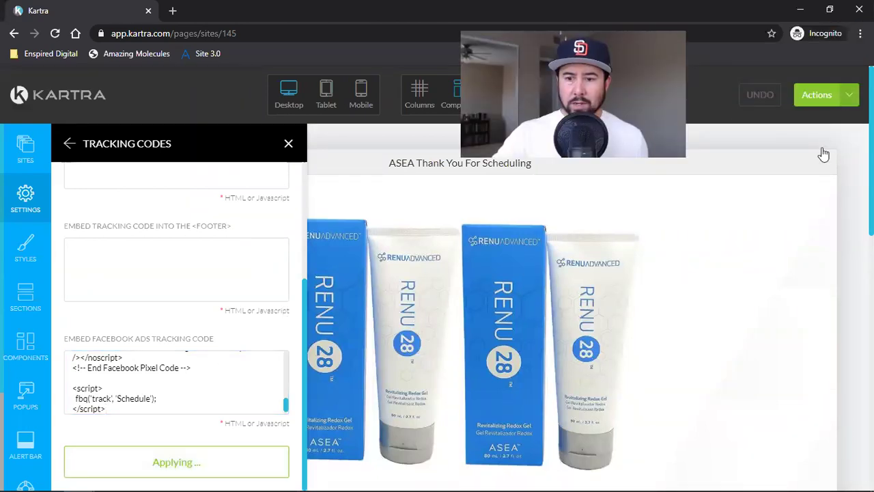
pyautogui.click(822, 147)
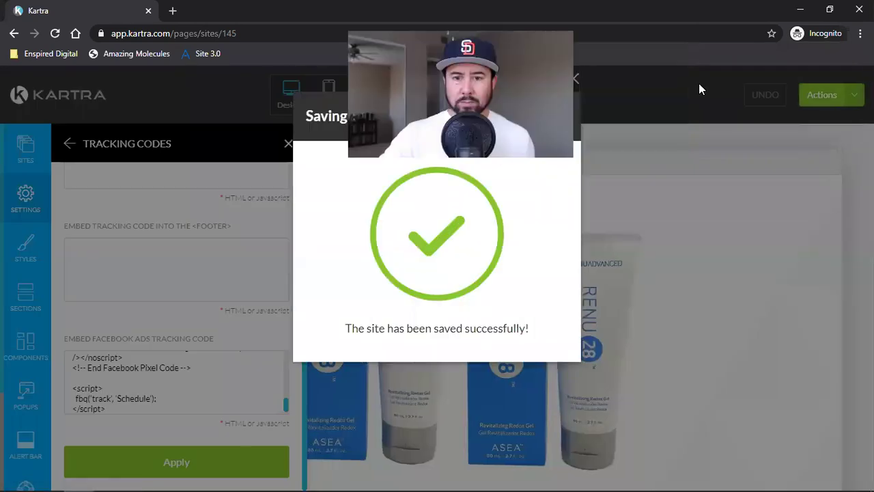
pyautogui.click(574, 79)
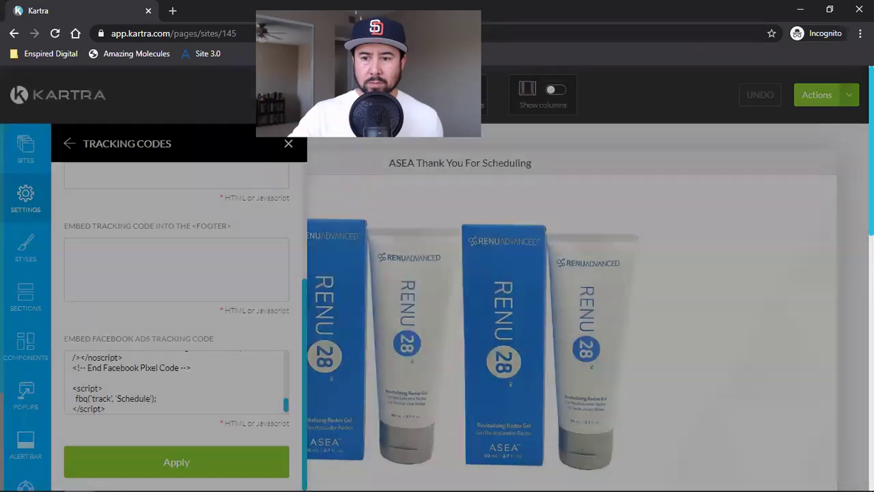
pyautogui.click(817, 95)
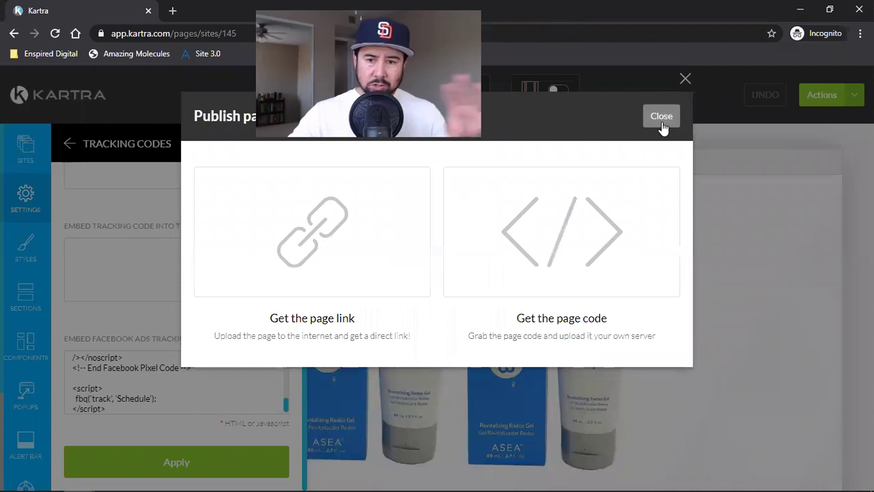
pyautogui.click(522, 72)
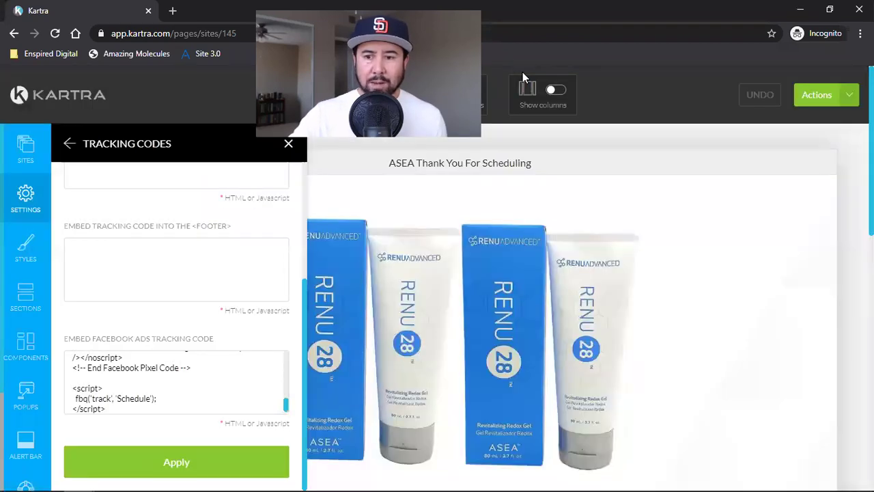
# Step: Exit the page editor and return to the Kartra dashboard
pyautogui.click(817, 94)
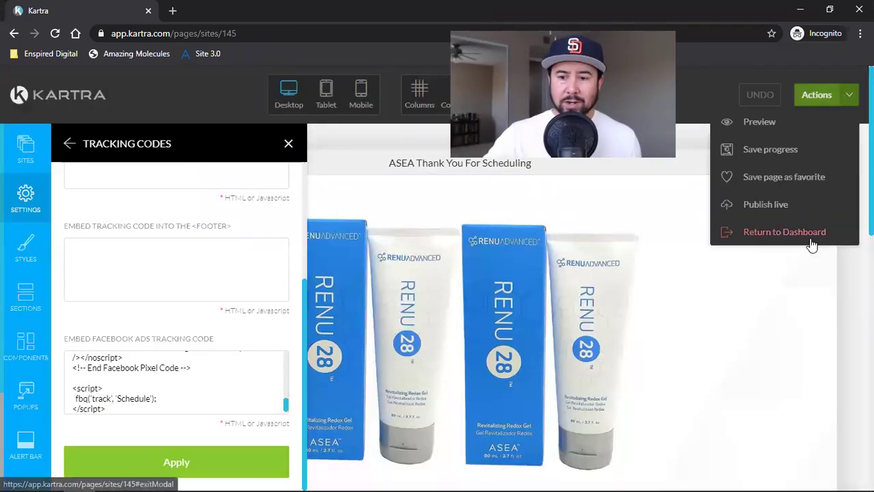
pyautogui.click(812, 232)
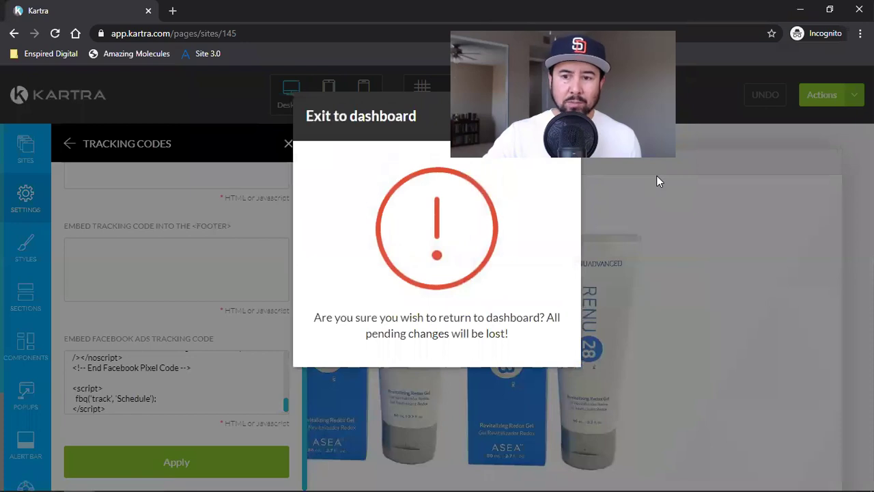
pyautogui.click(554, 117)
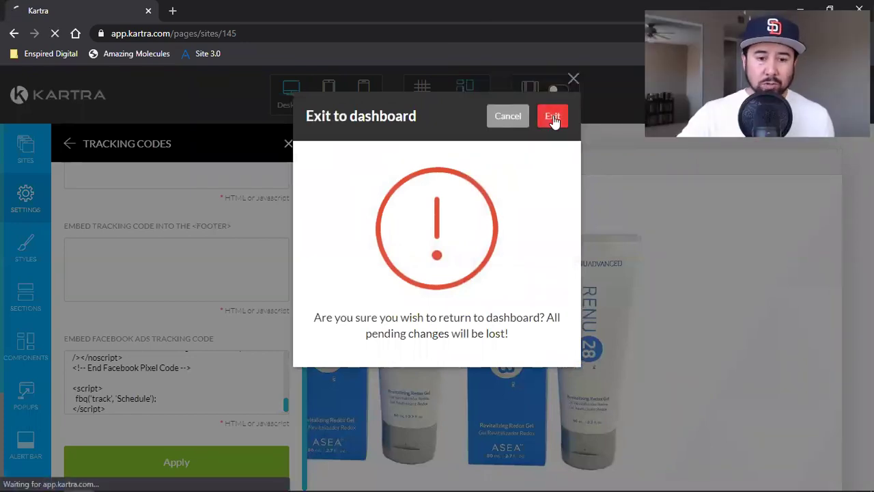
# Step: Switch to the live Appointment Confirmed page, reload it, and check its pixel events with Facebook Pixel Helper
pyautogui.moveTo(81, 478)
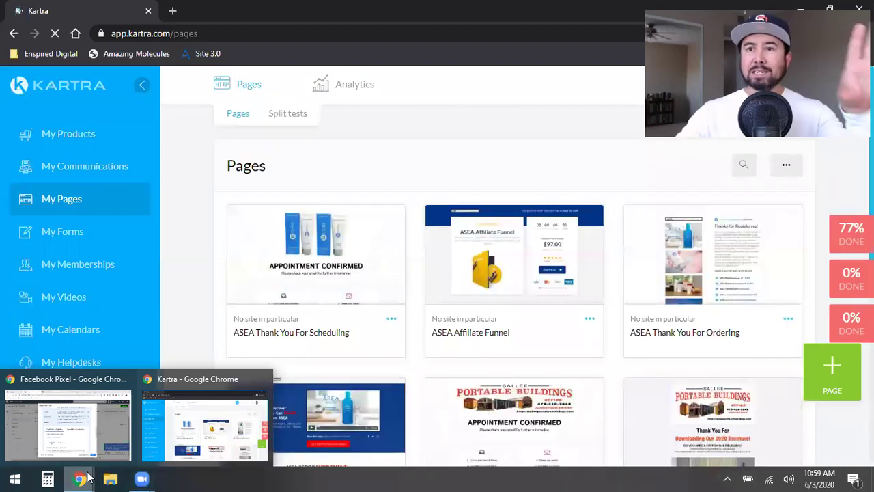
pyautogui.click(68, 423)
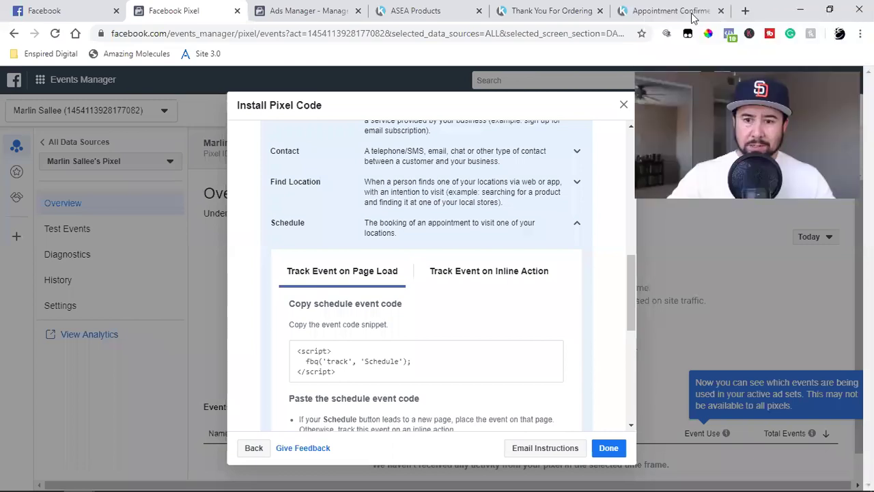
pyautogui.click(692, 13)
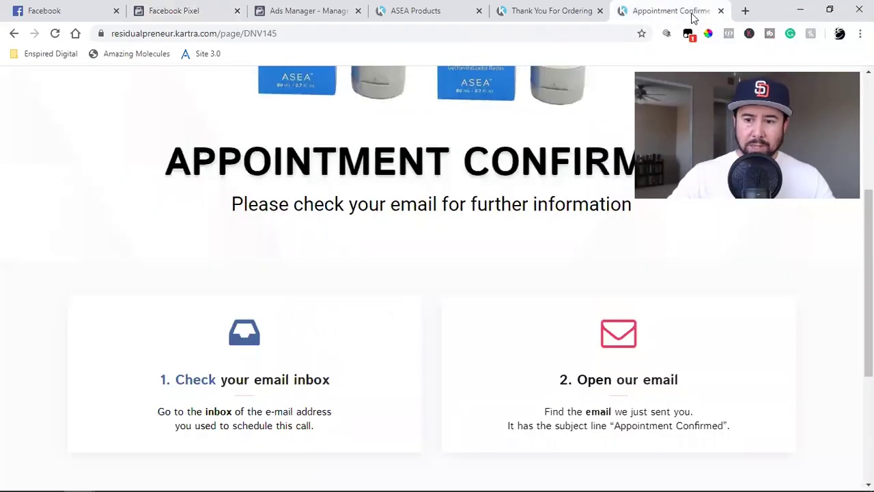
pyautogui.scroll(4, 557, 196)
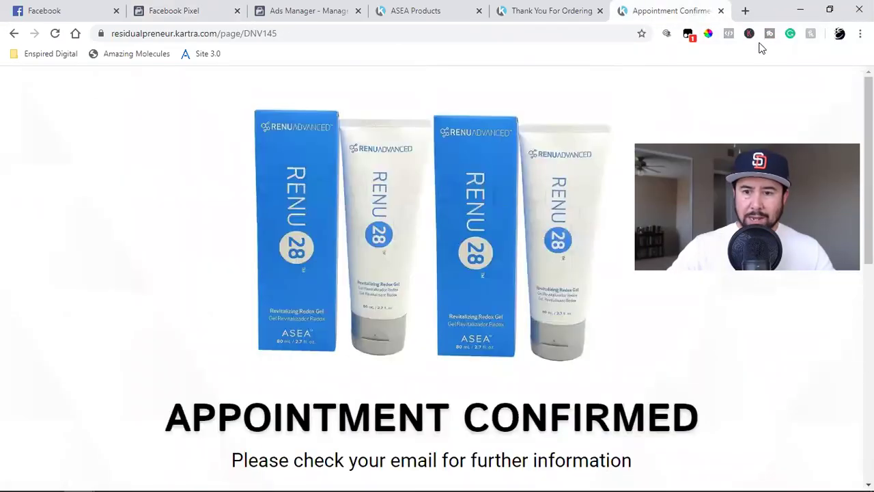
pyautogui.click(731, 37)
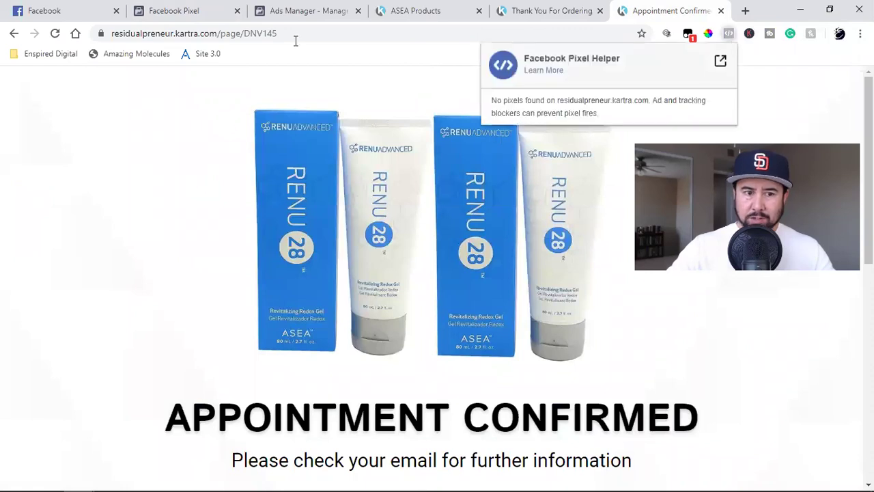
pyautogui.click(54, 33)
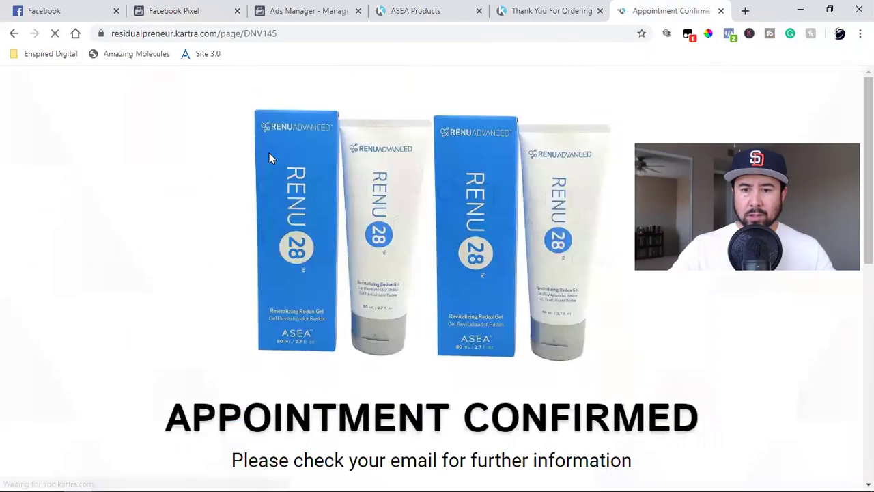
pyautogui.click(730, 35)
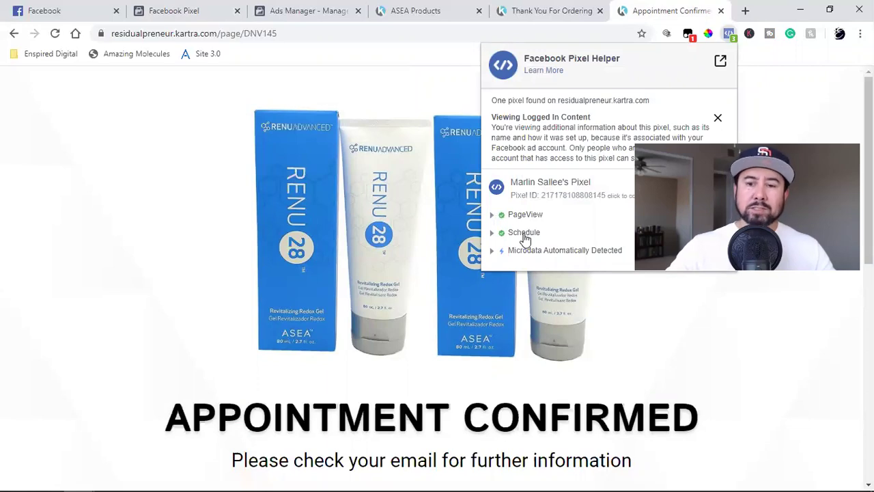
pyautogui.click(821, 122)
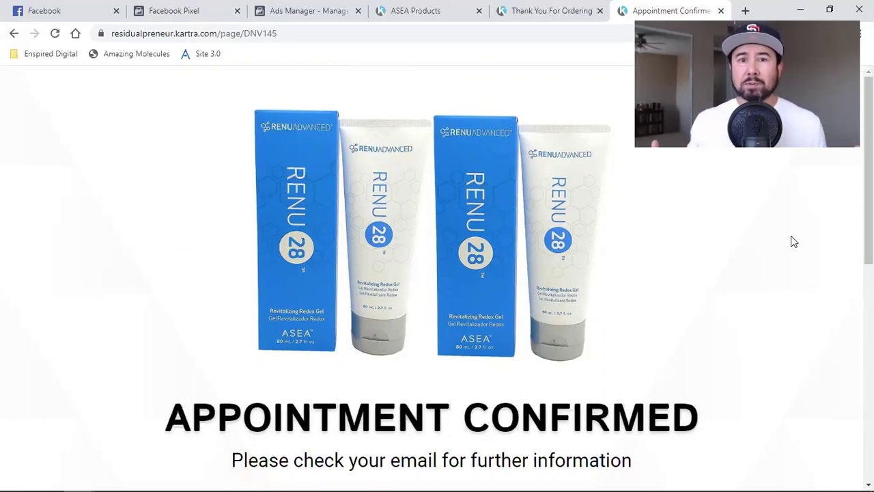
# Step: Switch to the Facebook news feed, close the open chat, and start creating a new ad
pyautogui.click(309, 10)
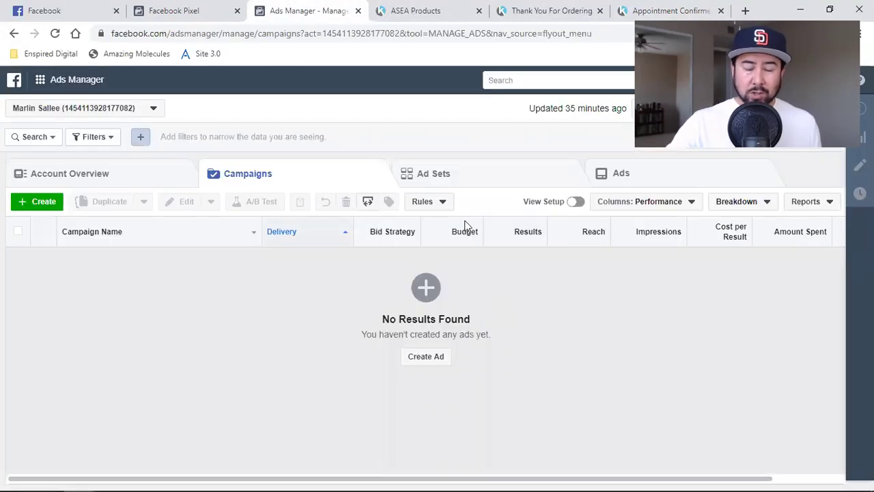
pyautogui.moveTo(400, 234)
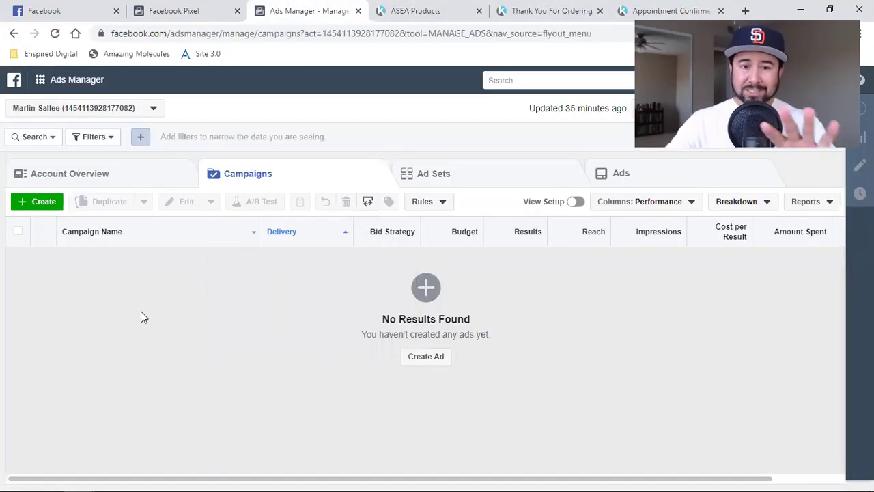
pyautogui.click(90, 8)
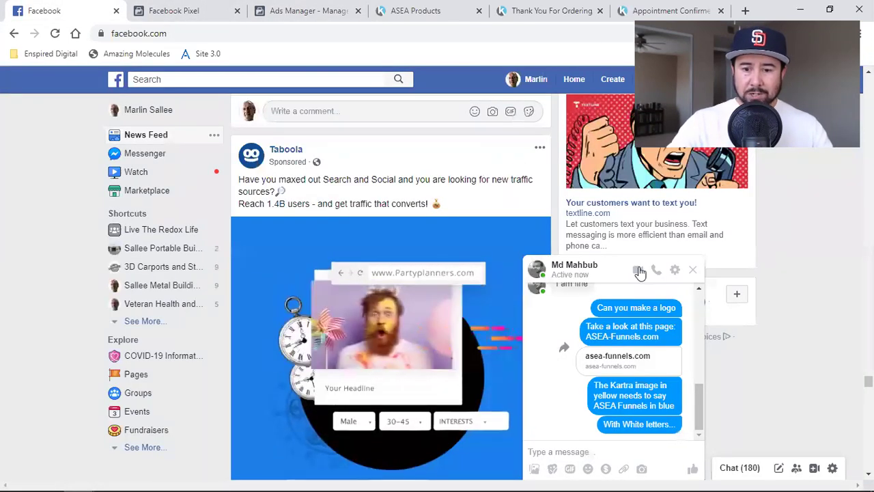
pyautogui.click(692, 271)
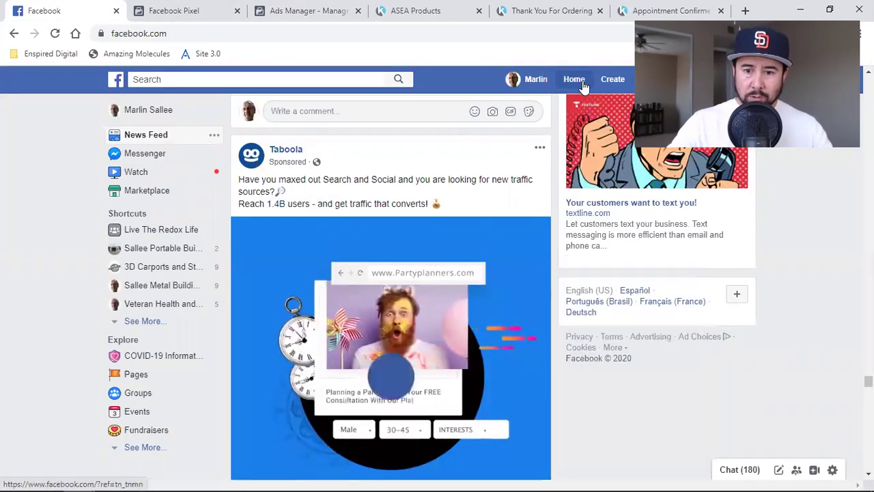
pyautogui.click(611, 80)
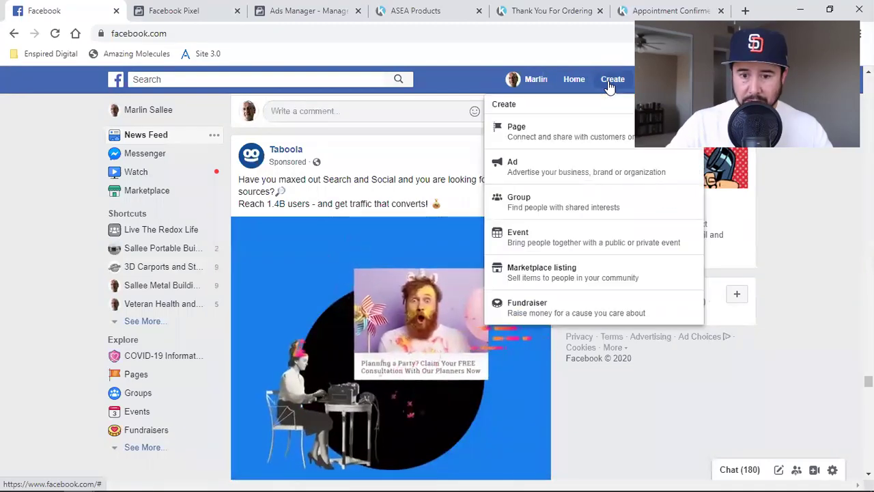
pyautogui.click(547, 170)
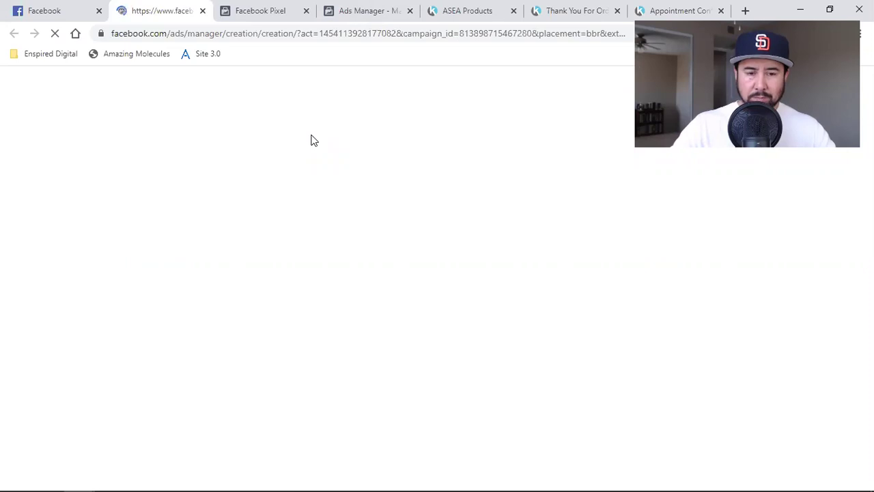
# Step: Close the ASEA Products, Thank You For Ordering, and Appointment Confirmed pages
pyautogui.click(514, 12)
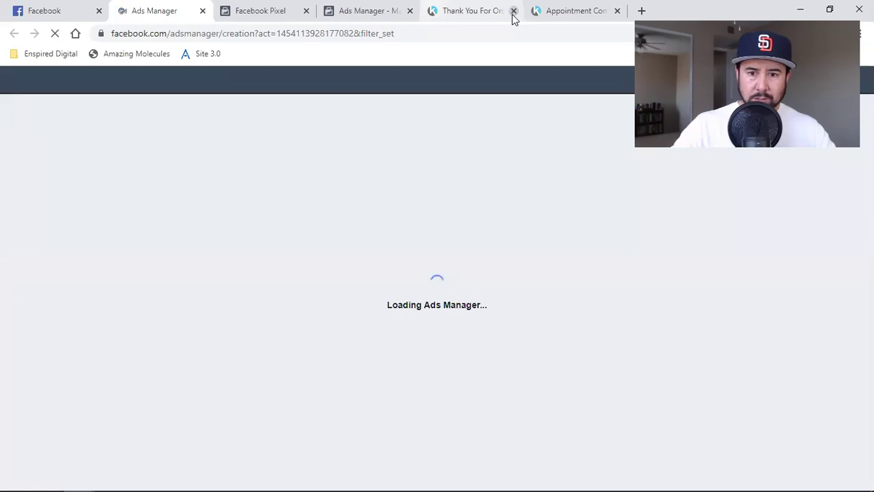
pyautogui.click(514, 11)
pyautogui.click(513, 11)
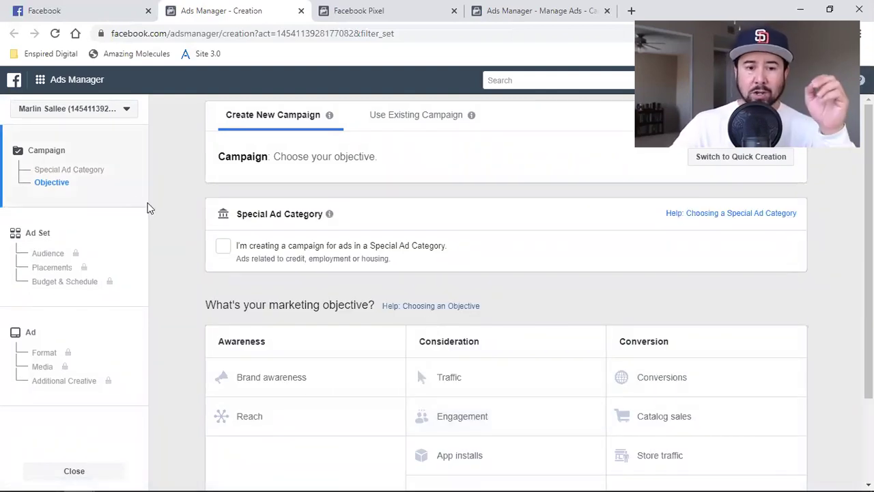
# Step: Examine the Special Ad Category options and the available marketing objectives for a new campaign, leaving the special category off
pyautogui.click(222, 248)
pyautogui.click(276, 295)
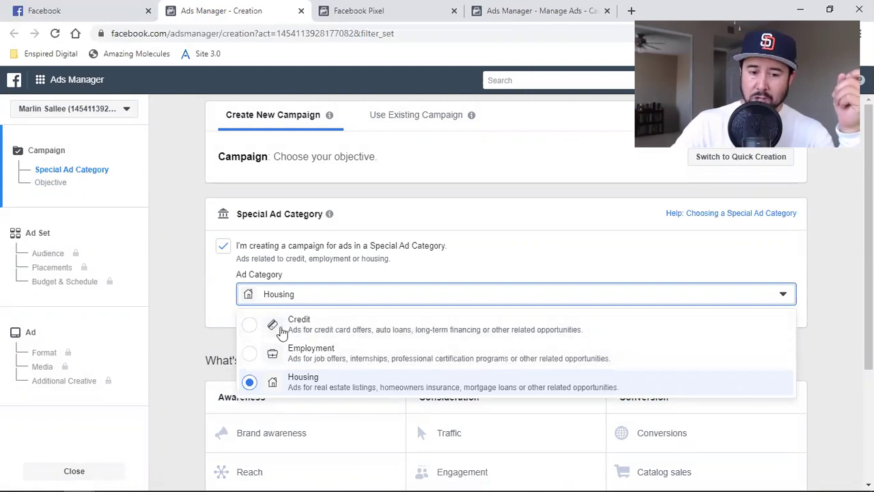
pyautogui.click(220, 291)
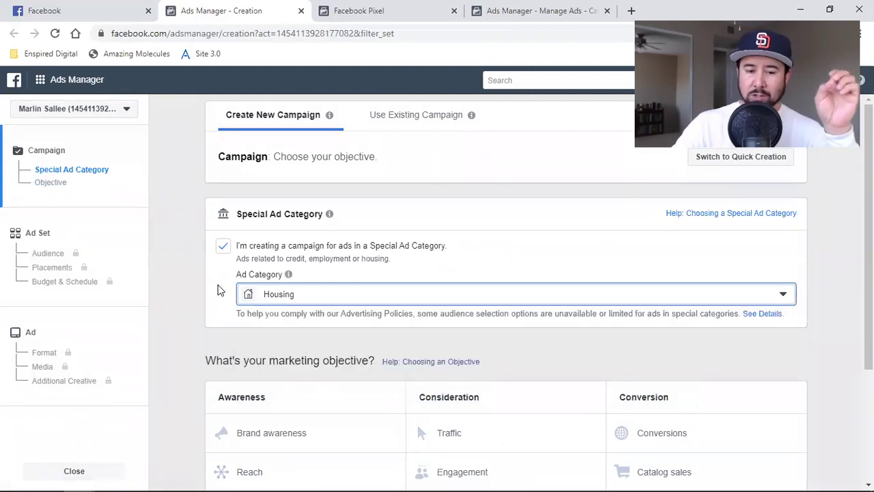
pyautogui.click(225, 248)
pyautogui.scroll(-3, 403, 271)
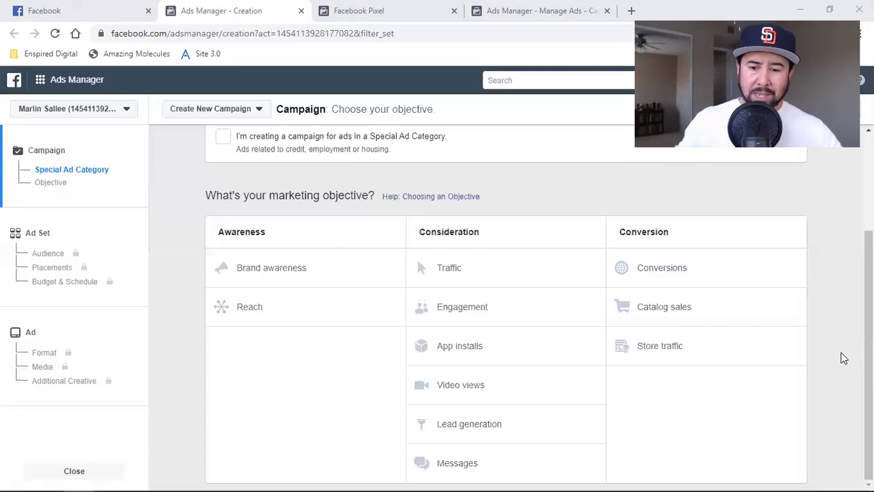
pyautogui.scroll(2, 845, 358)
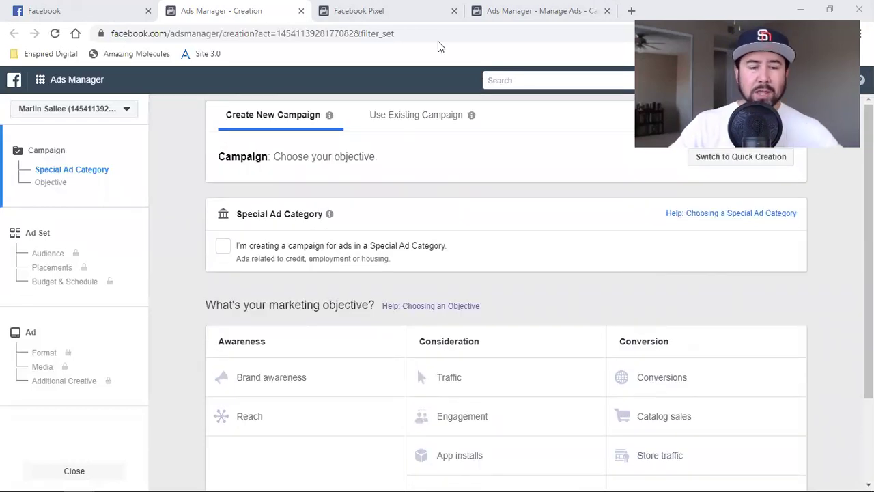
# Step: Leave the ad creation page for the Ads Manager campaigns overview and close the separate Facebook Pixel page
pyautogui.click(515, 13)
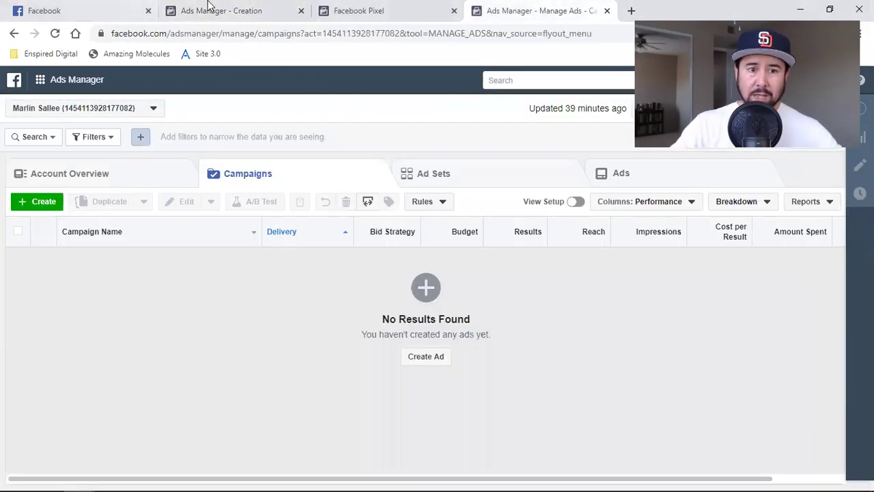
pyautogui.click(209, 8)
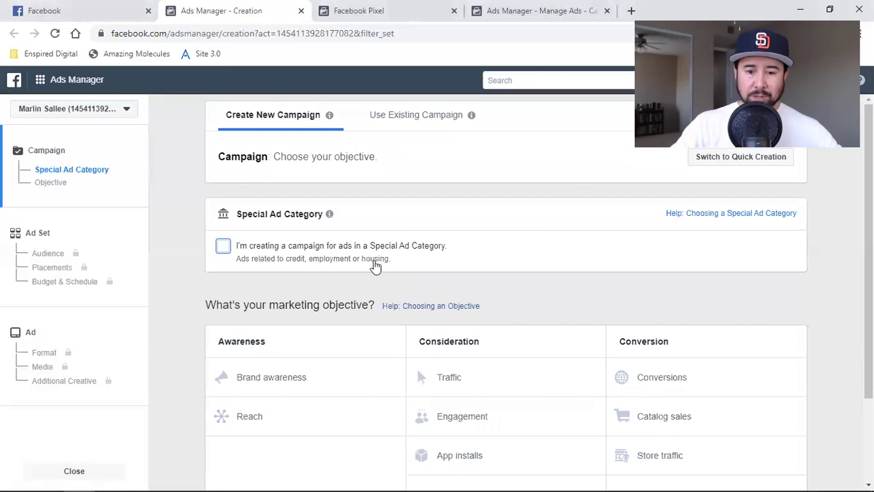
pyautogui.click(39, 81)
pyautogui.click(72, 156)
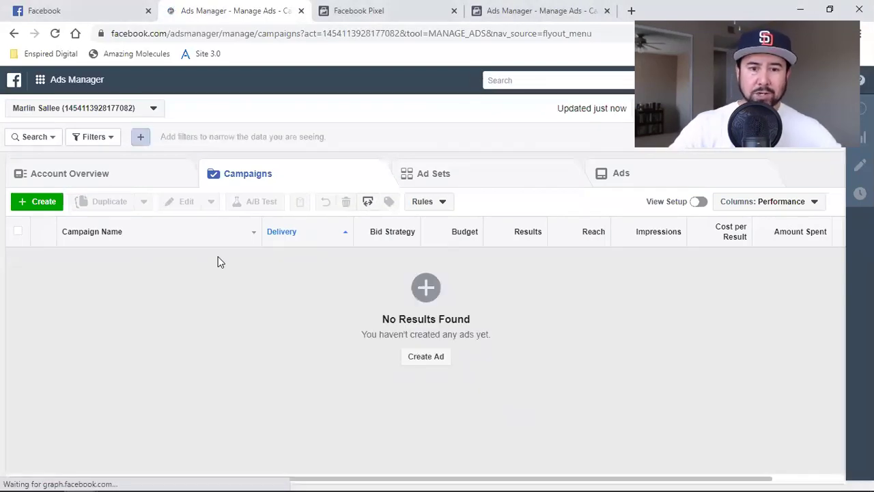
pyautogui.click(455, 11)
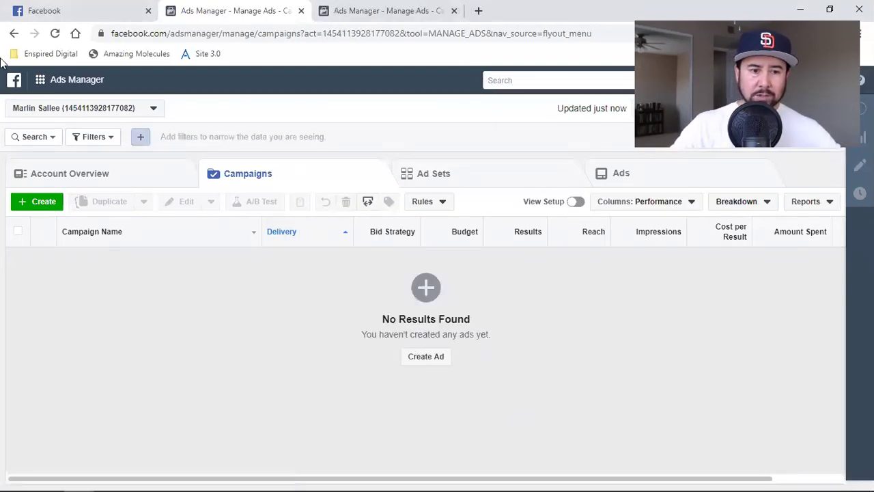
# Step: Go to Events Manager and open the overview of the existing pixel from its data sources
pyautogui.click(39, 84)
pyautogui.click(172, 156)
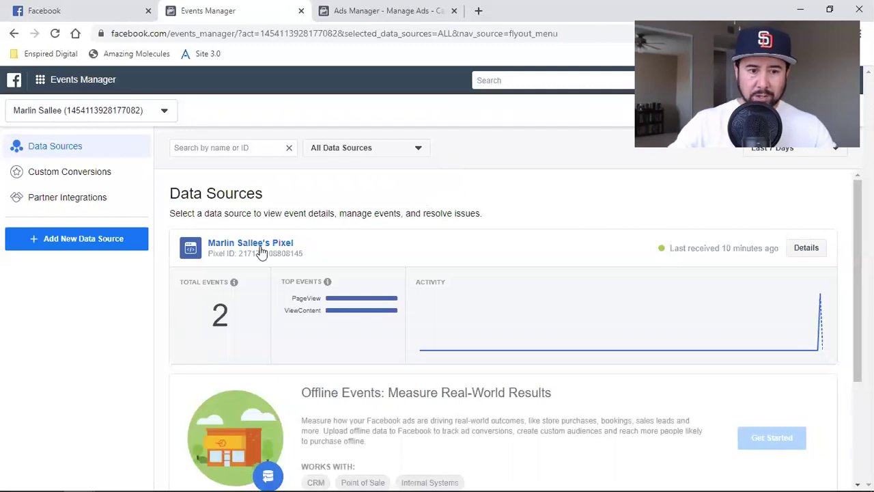
pyautogui.click(68, 79)
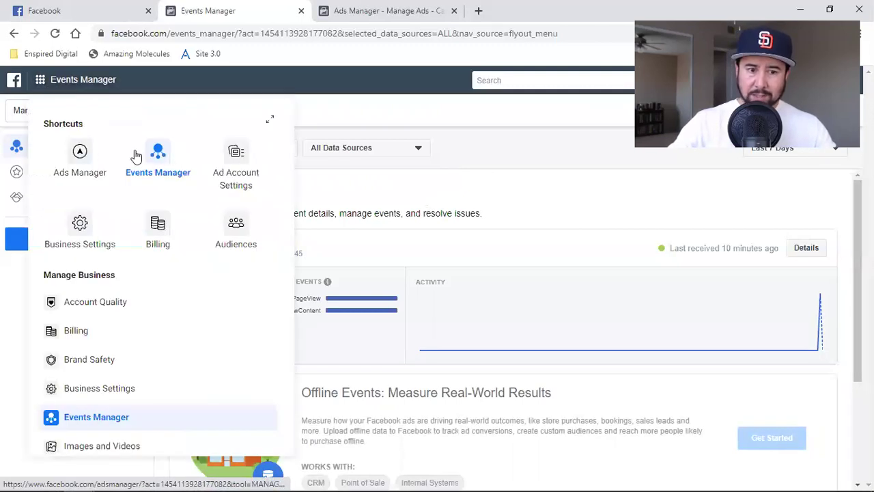
pyautogui.click(530, 197)
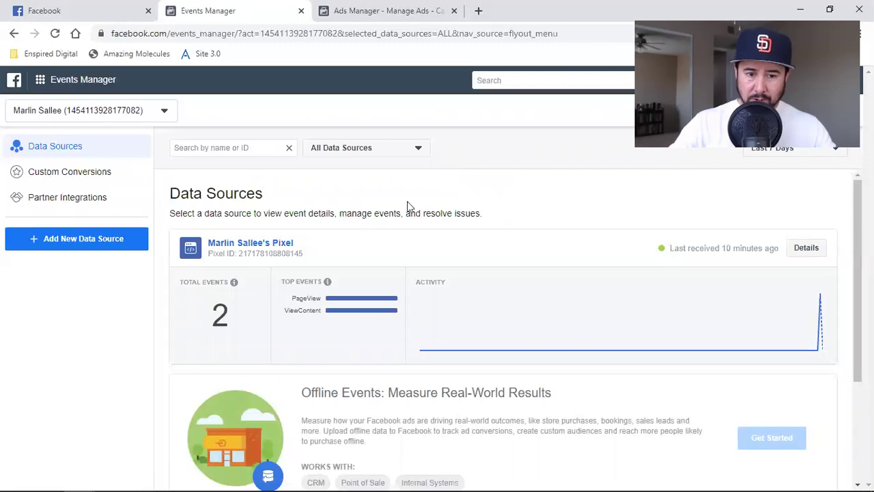
pyautogui.click(253, 244)
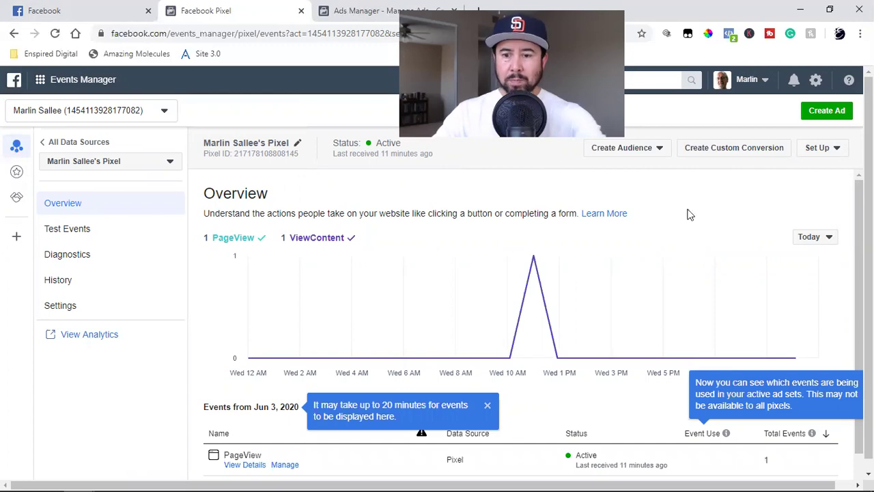
# Step: Start the Install Pixel setup for the opened pixel
pyautogui.click(833, 153)
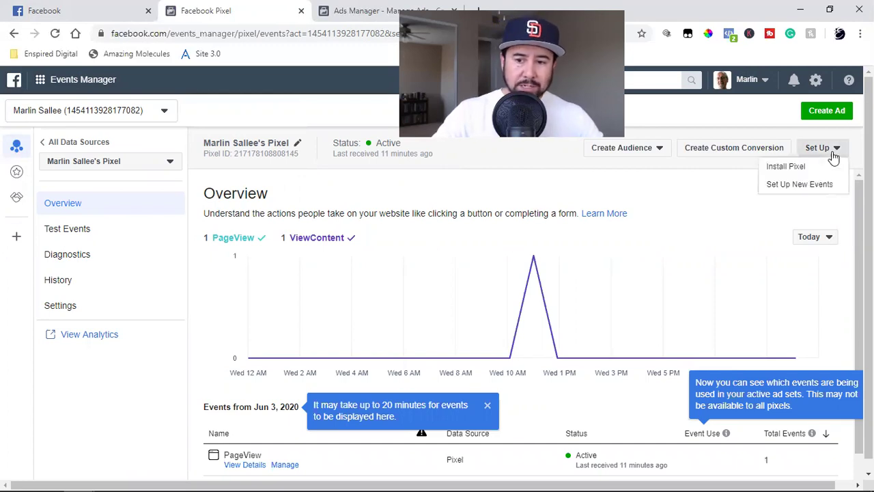
pyautogui.click(785, 167)
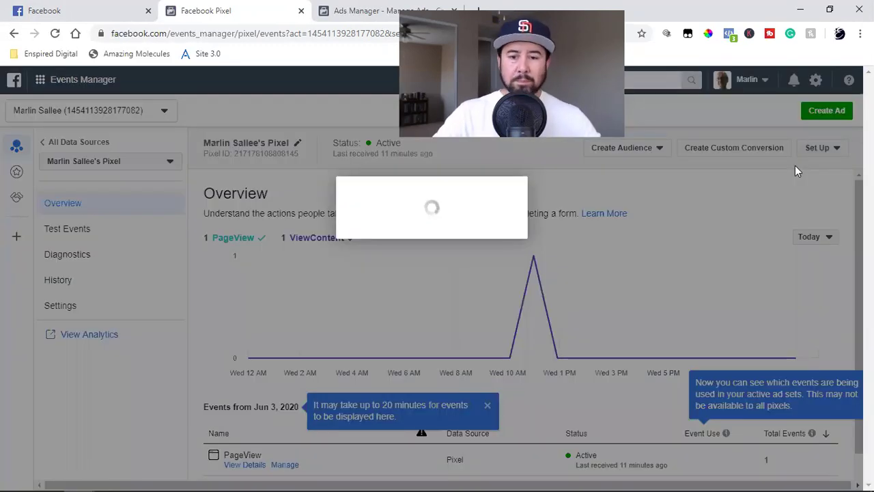